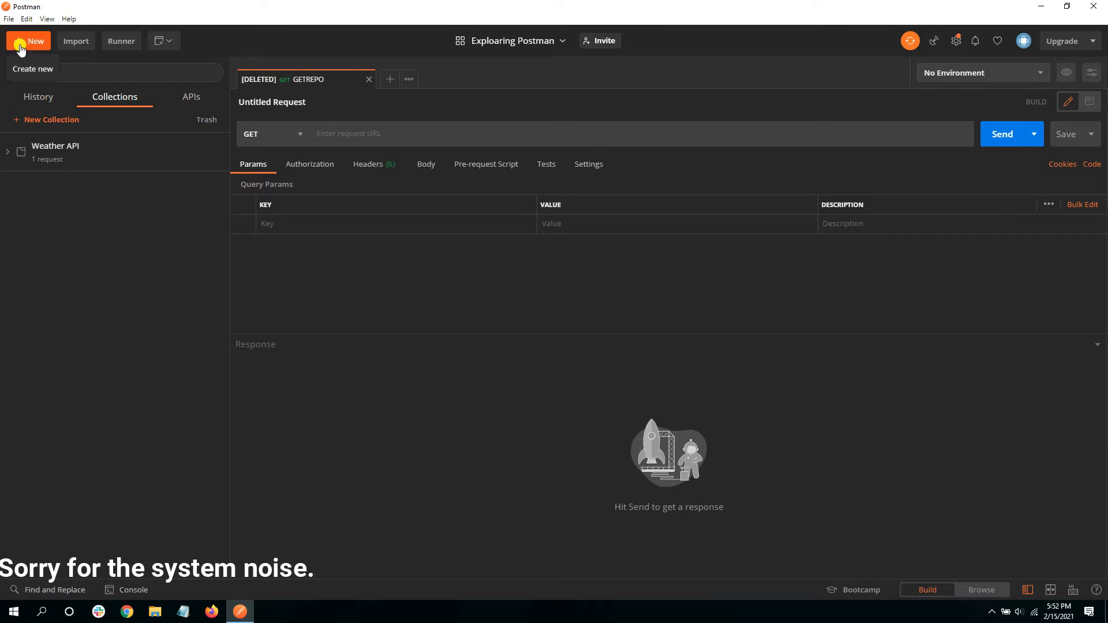
Create a new collection named GITHUBAPITEST.
click(20, 46)
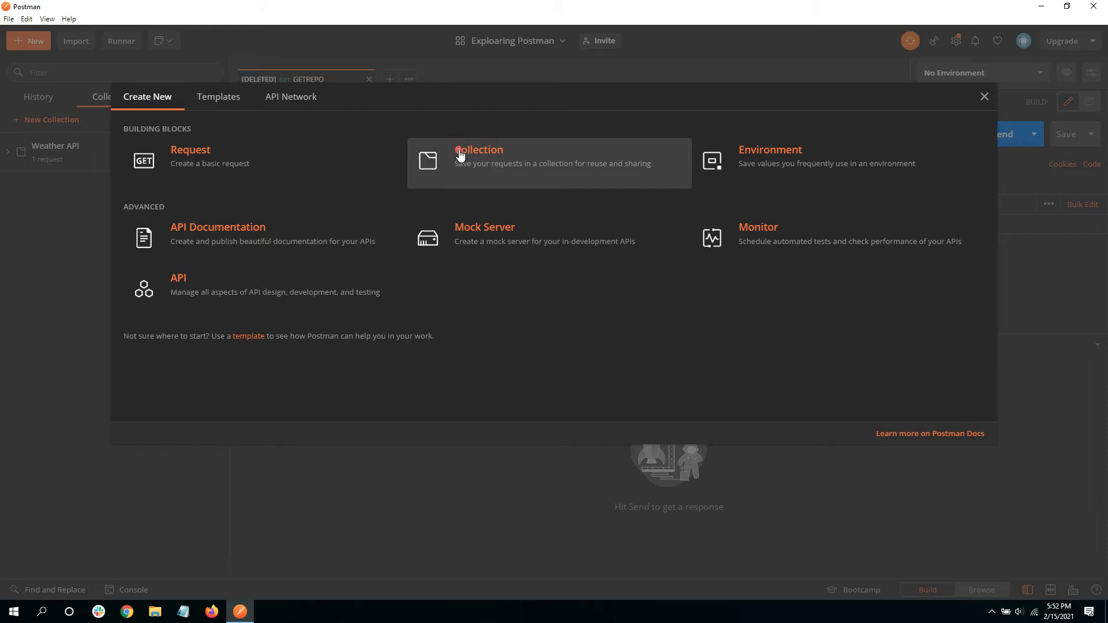
click(460, 155)
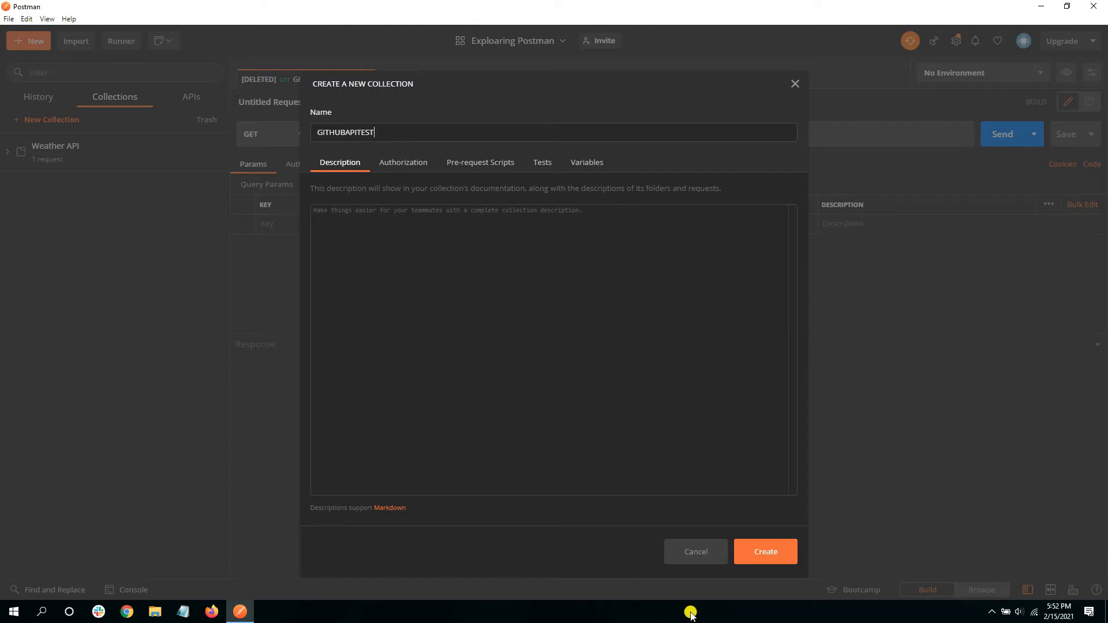
click(753, 563)
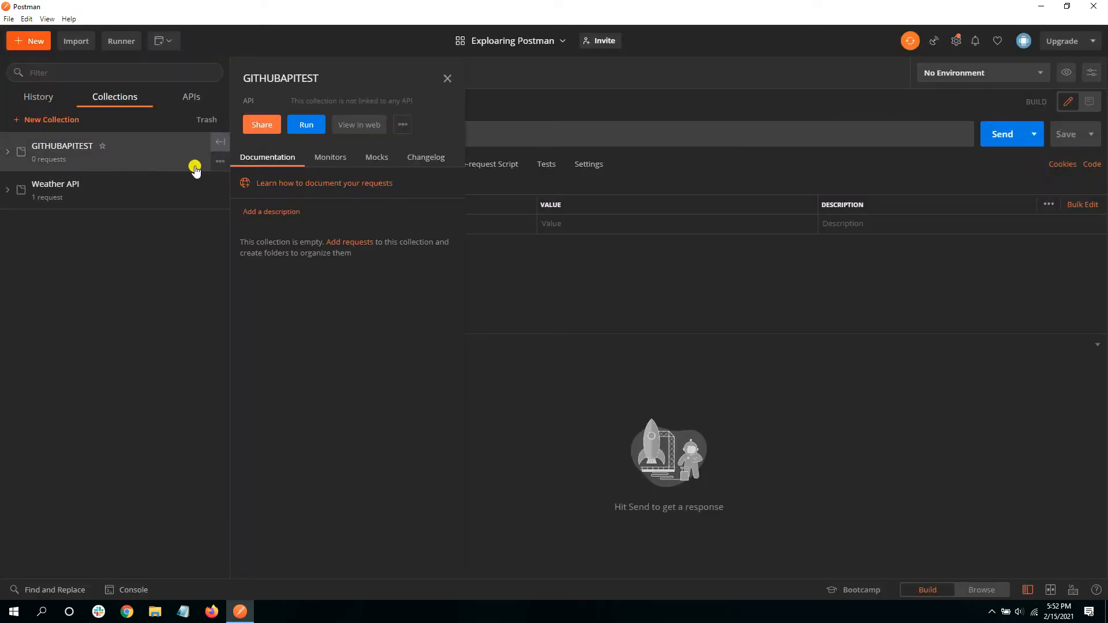
Add a request named GETREPO to the GITHUBAPITEST collection.
click(219, 163)
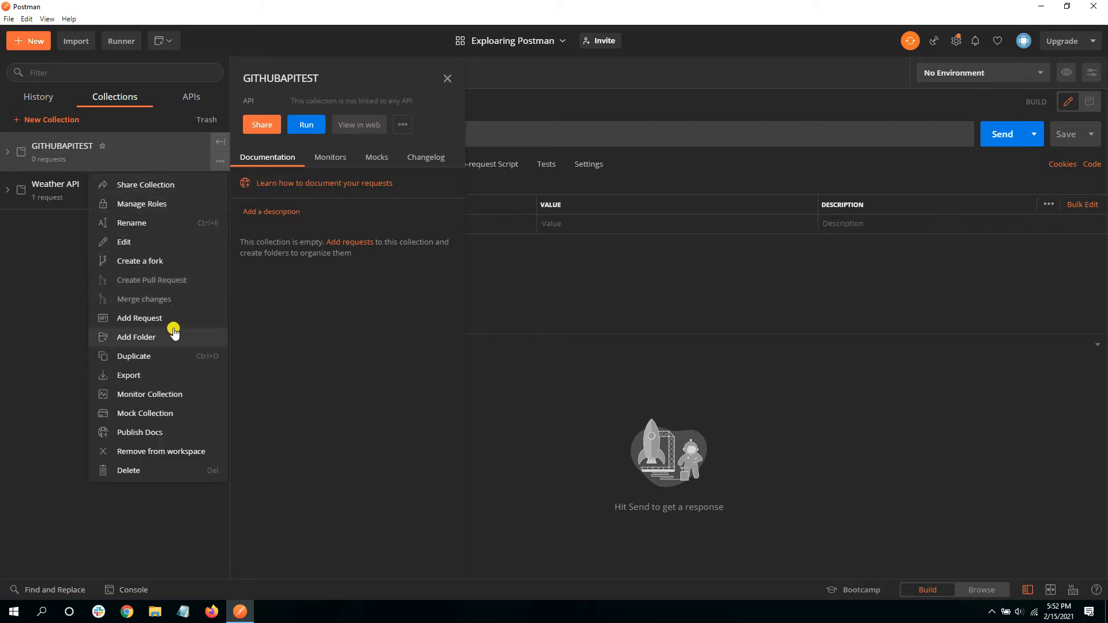
click(140, 322)
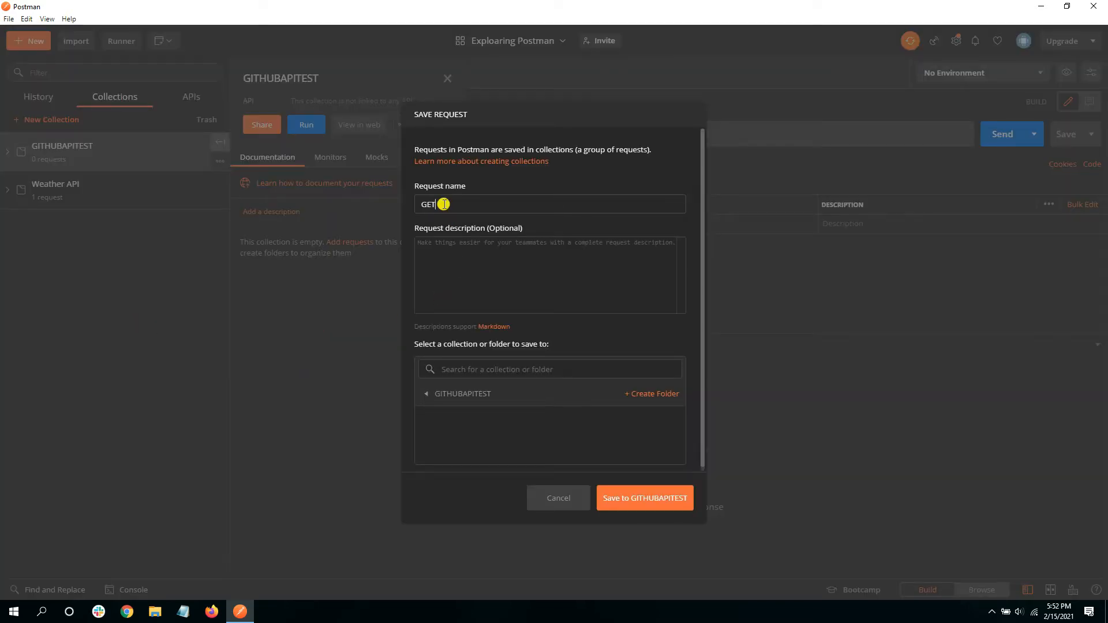
click(642, 500)
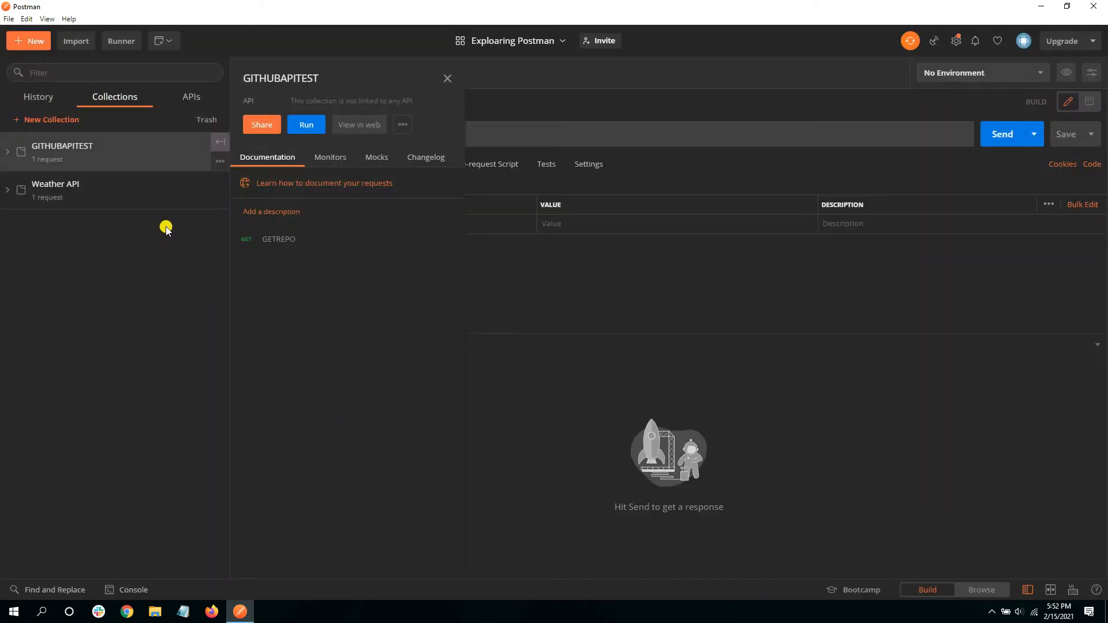
Close the collection details, open the GETREPO request from GITHUBAPITEST and show its authorization settings.
click(448, 79)
click(7, 153)
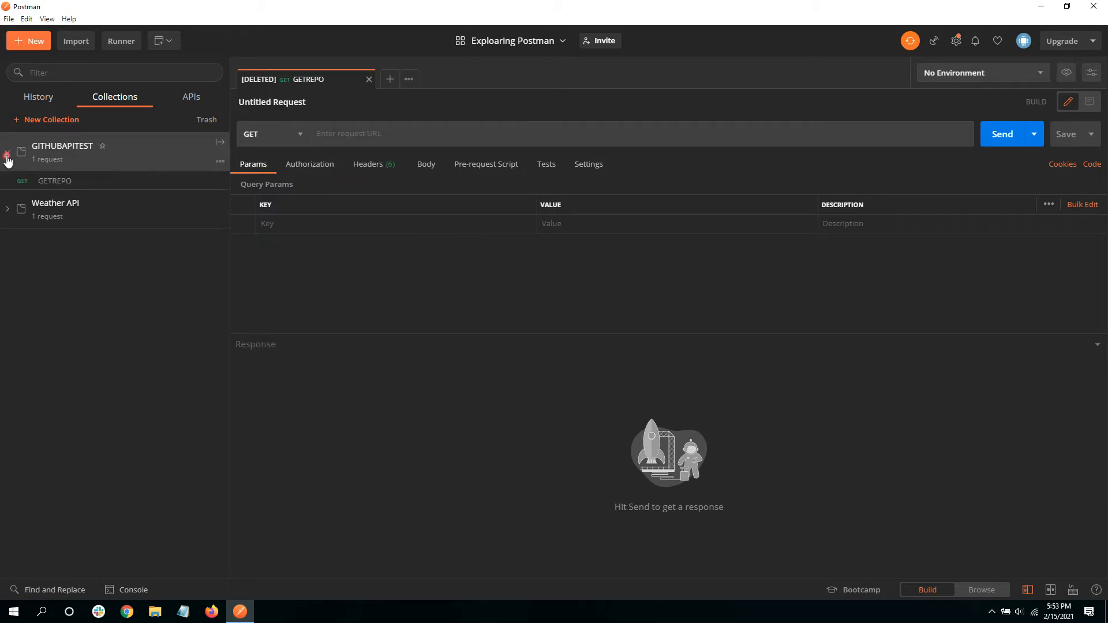
click(44, 182)
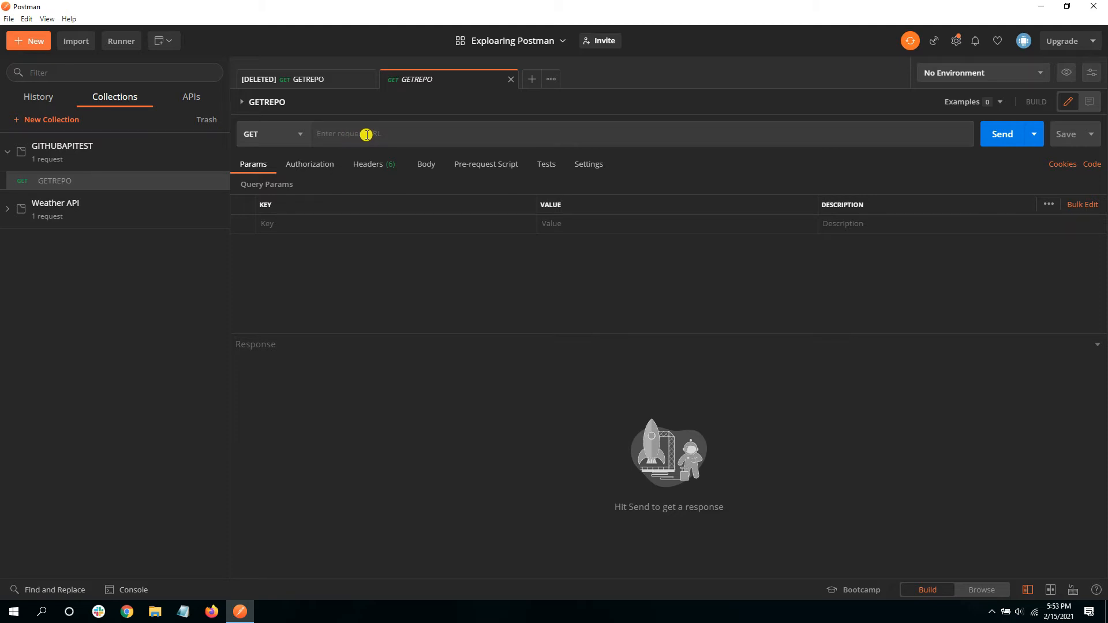
click(308, 165)
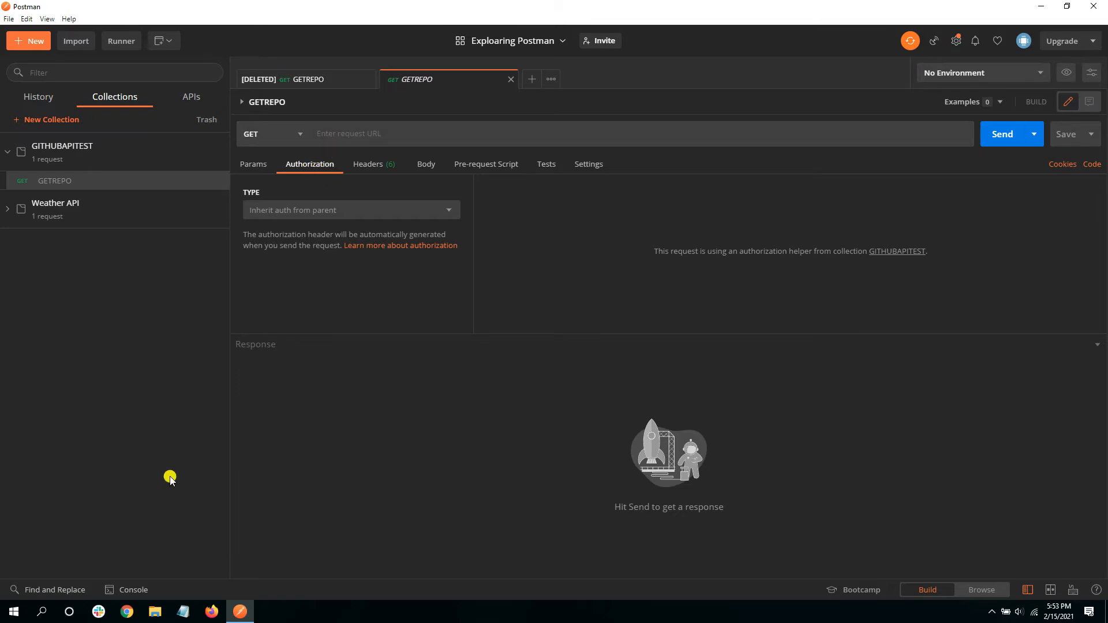
Switch to Chrome and open github.com.
click(129, 612)
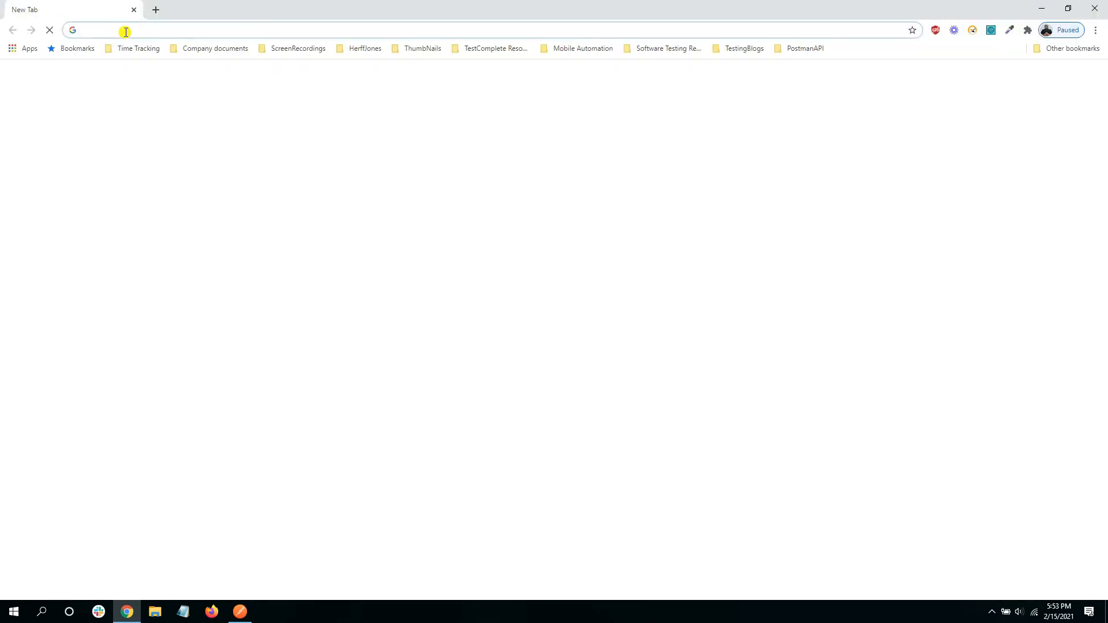
text(github.co)
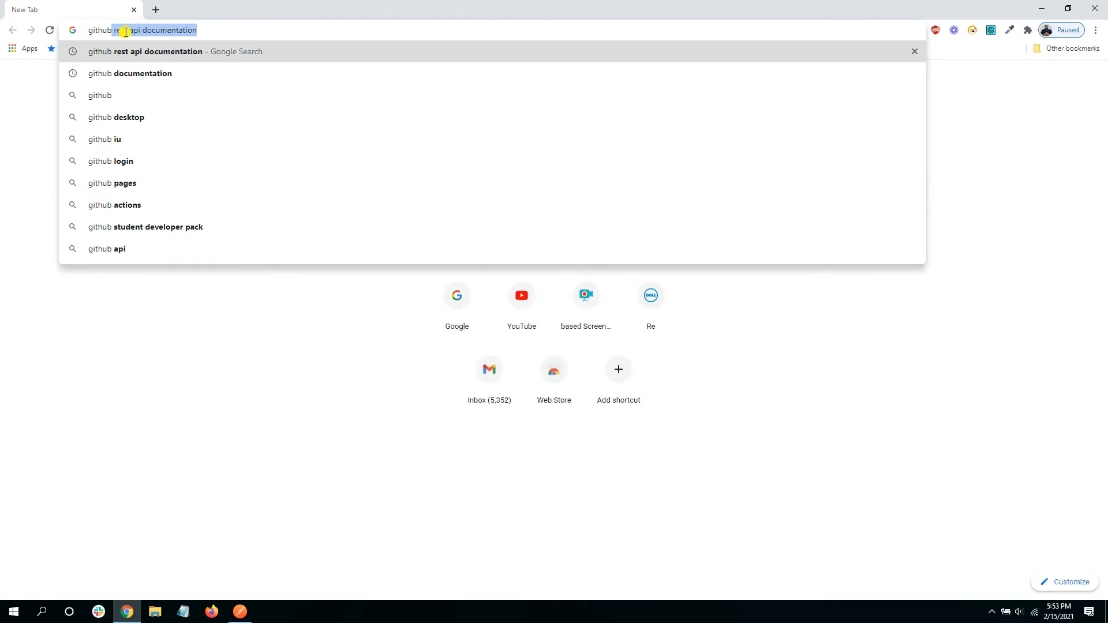
text(m)
key(Return)
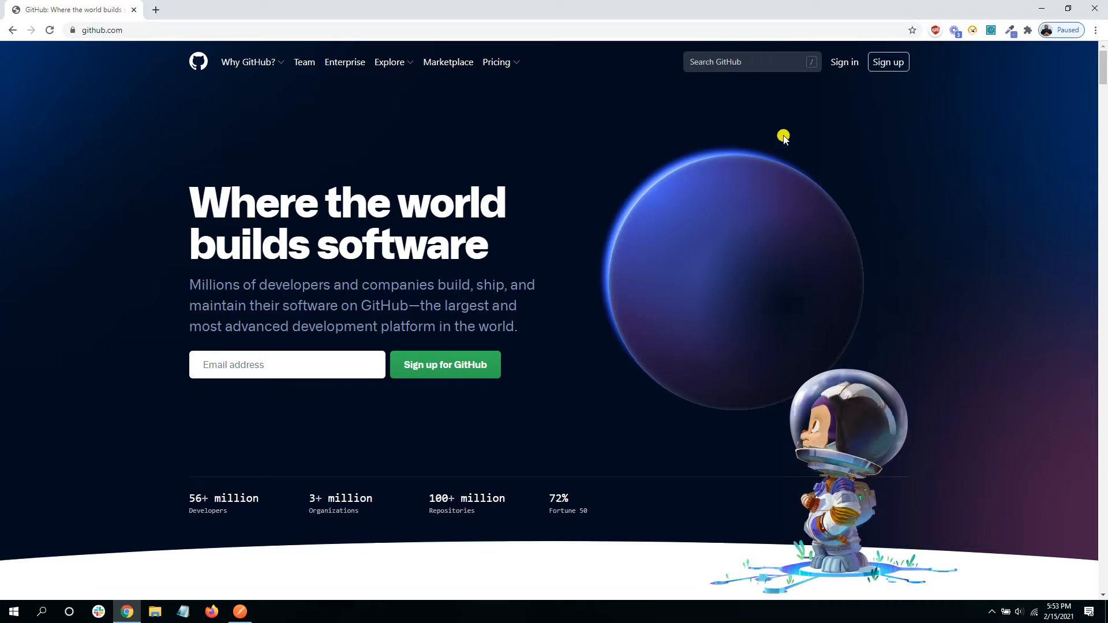
Sign in to GitHub with the account's username and password.
click(842, 64)
click(510, 173)
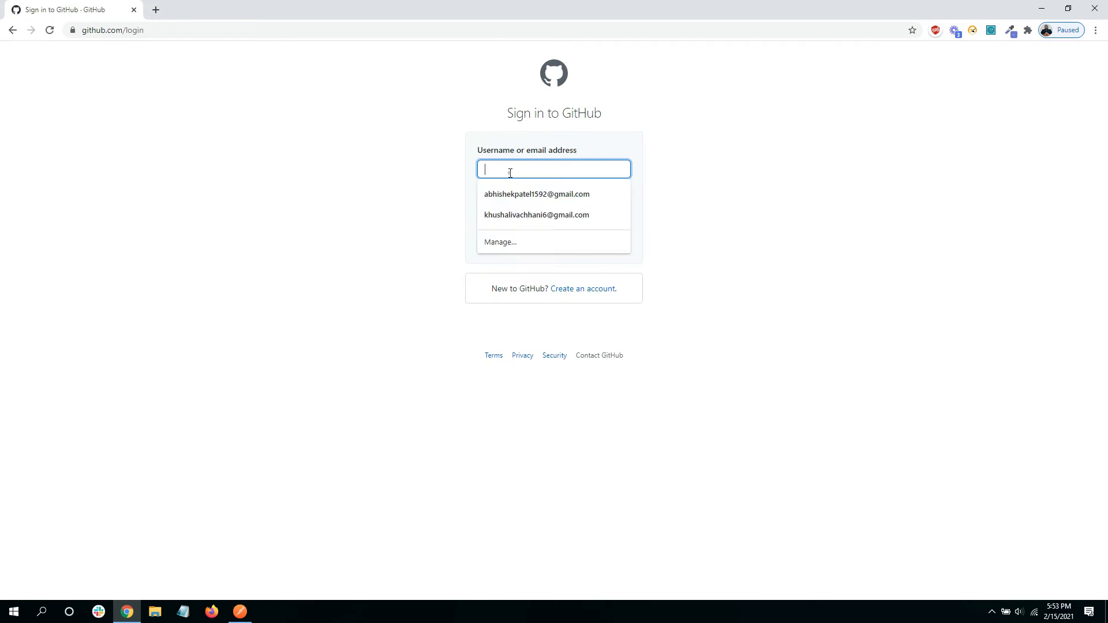
text(abhishekpsqa)
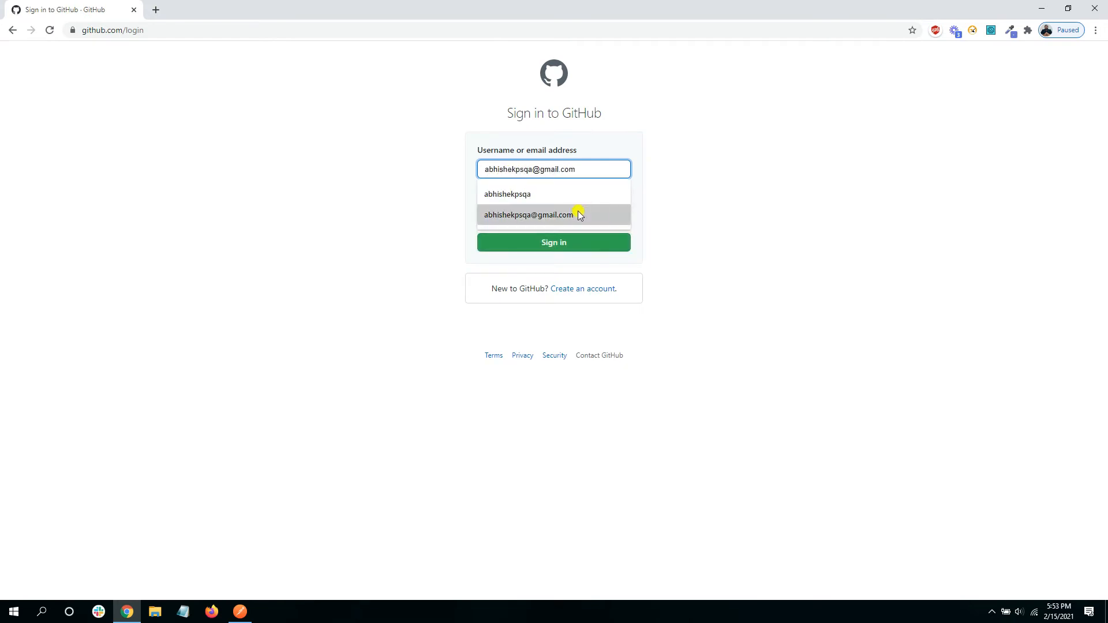
click(564, 193)
click(518, 214)
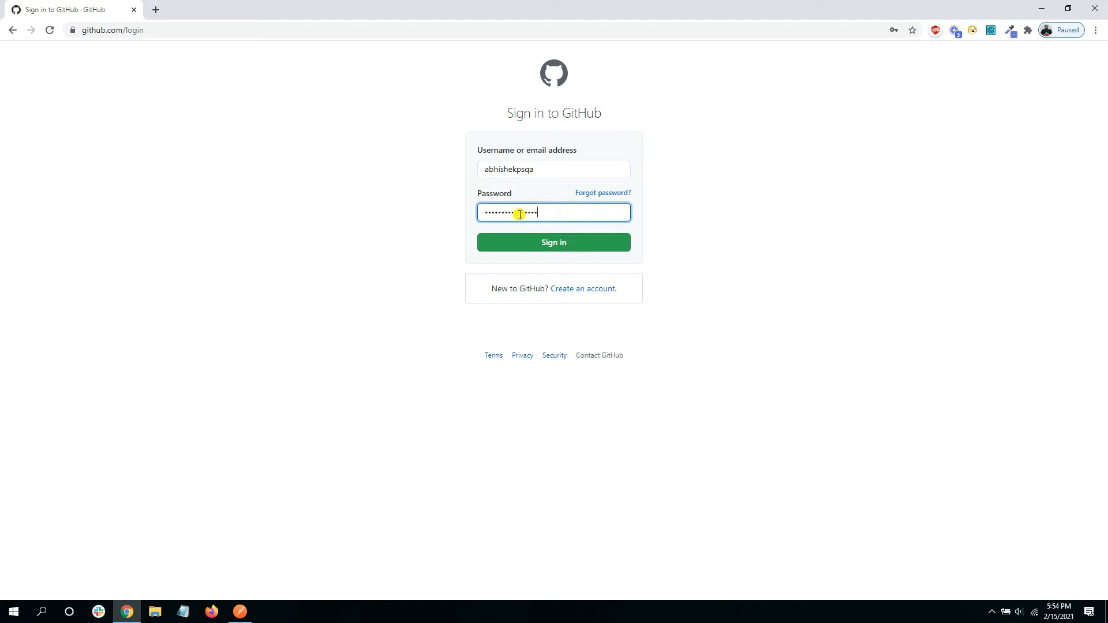
key(Return)
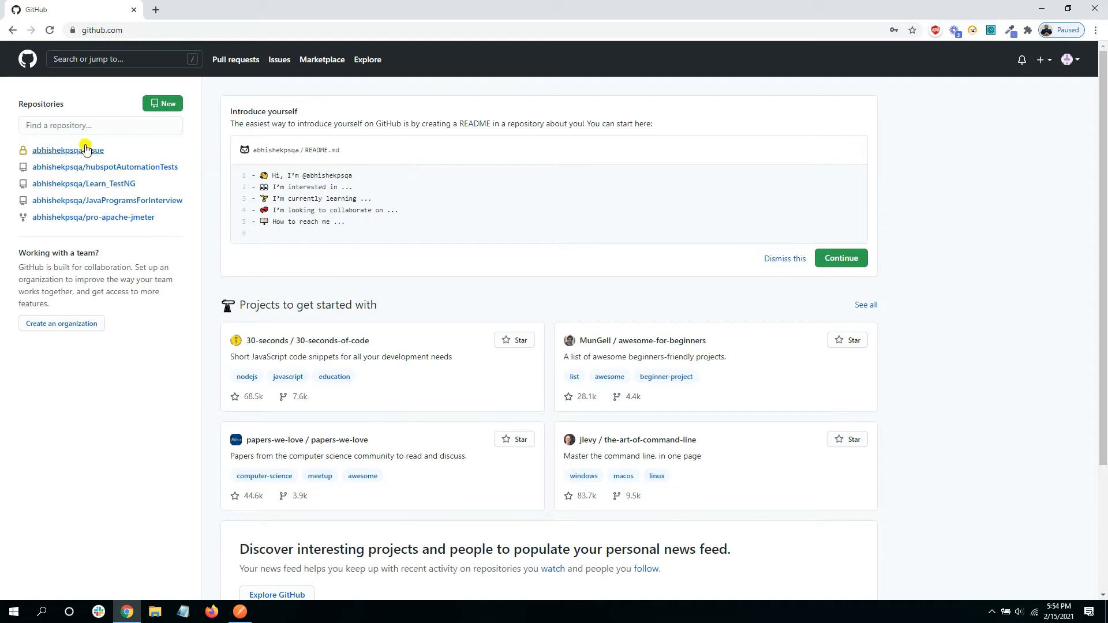
mouse_move(83, 185)
mouse_move(153, 223)
click(241, 611)
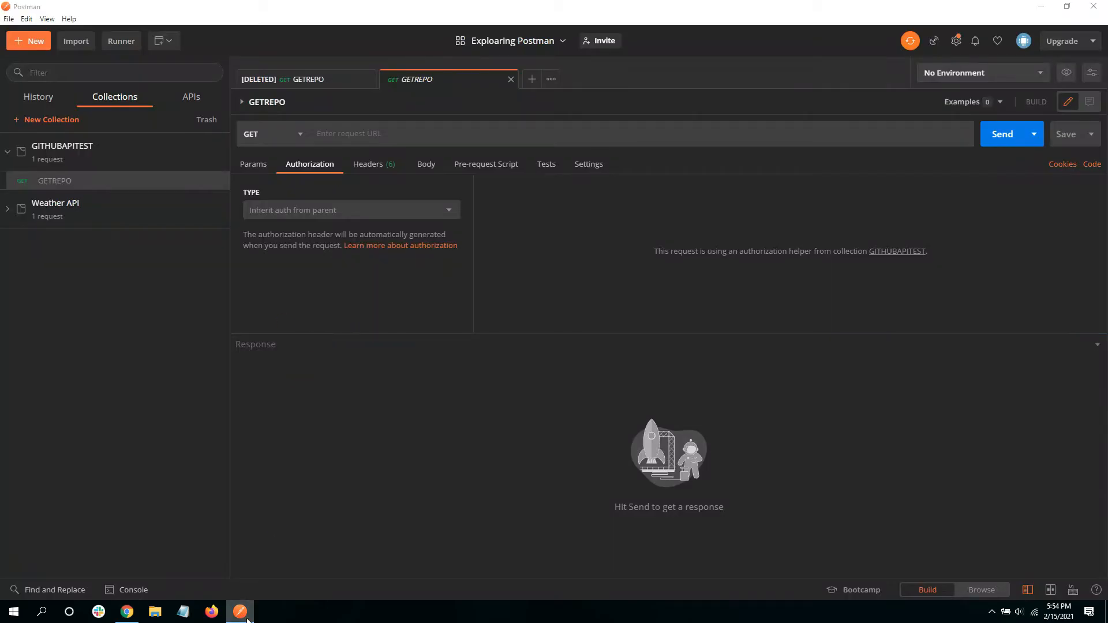
click(245, 617)
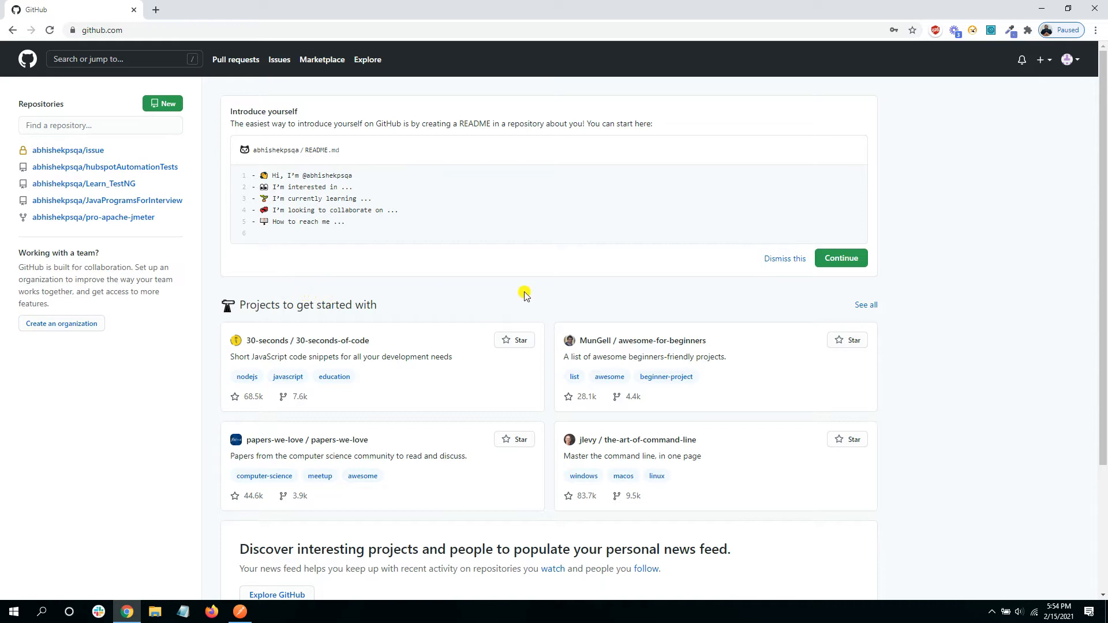
Open the personal access tokens page in the developer settings of the GitHub account.
click(1067, 62)
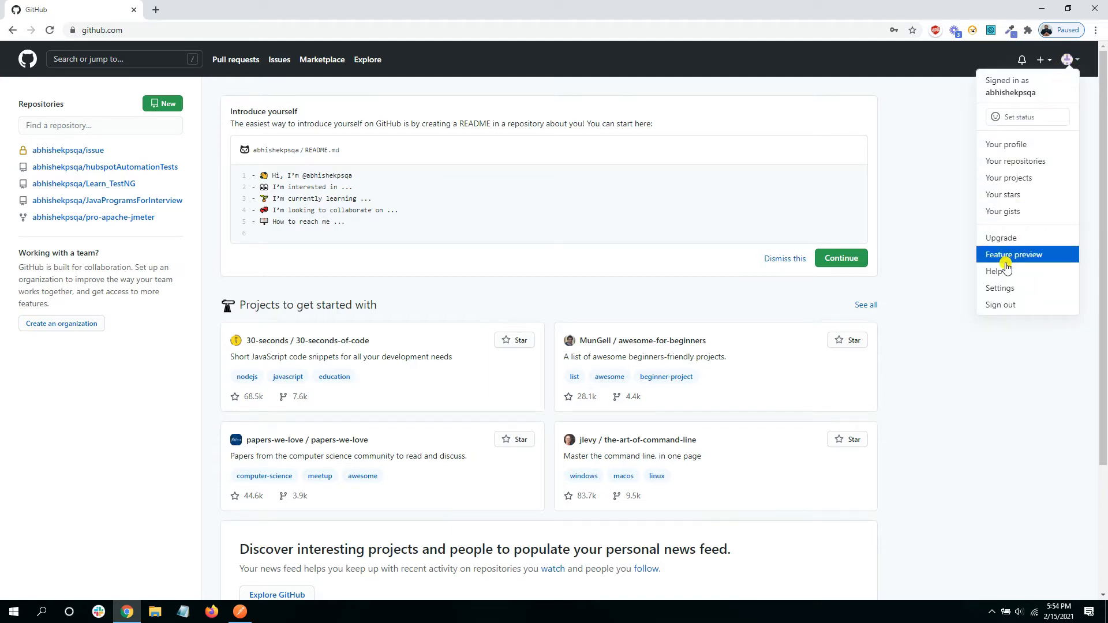
click(1001, 288)
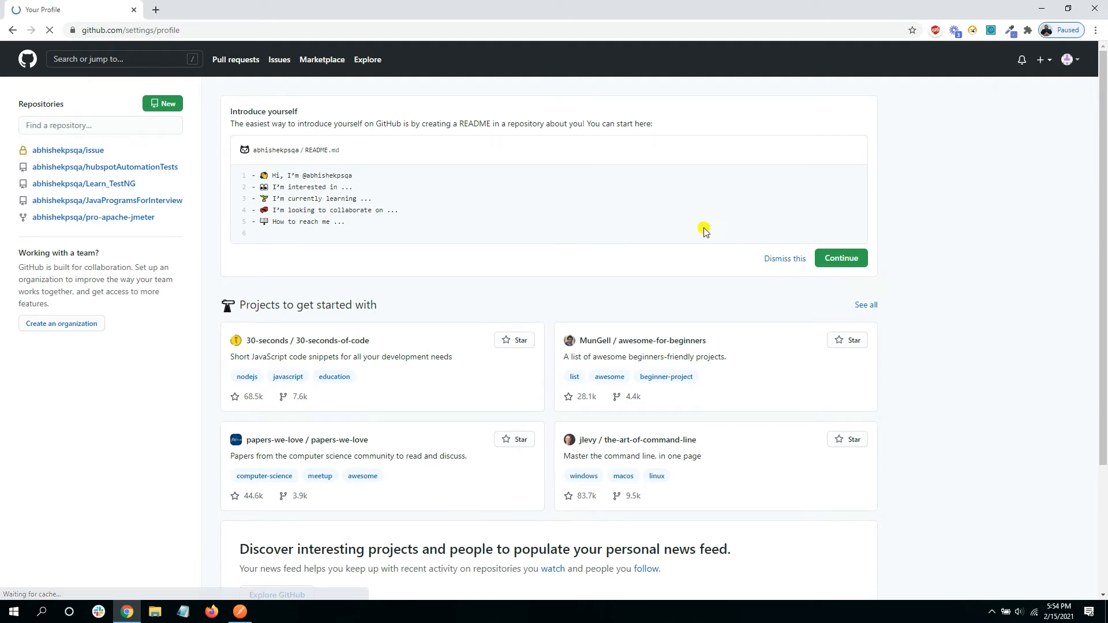
scroll(421, 302, down, 2)
scroll(421, 302, up, 2)
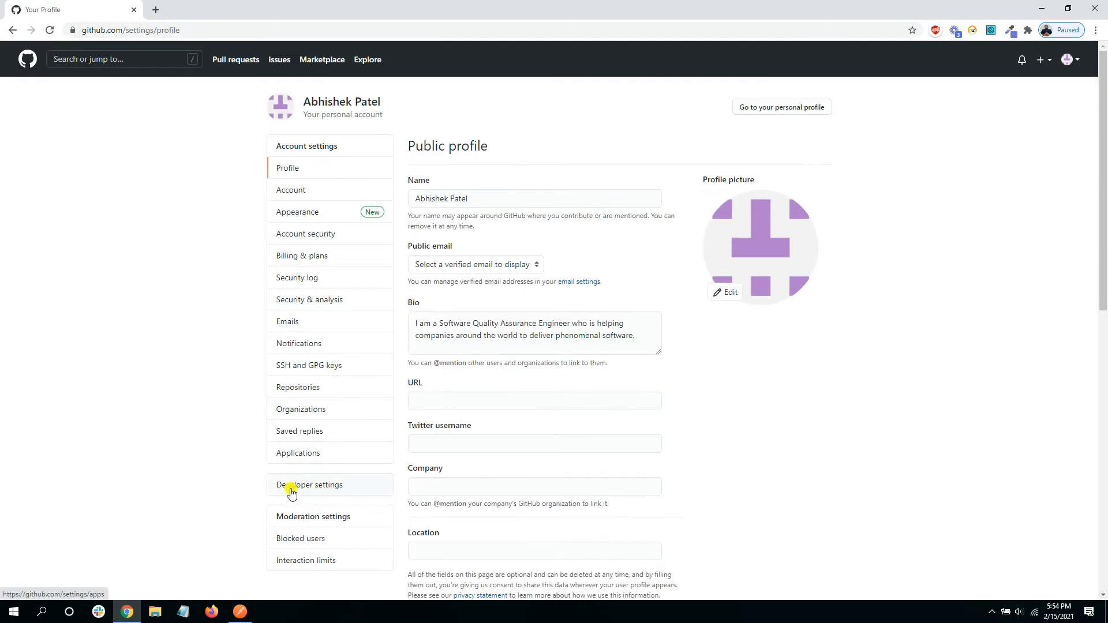
click(340, 492)
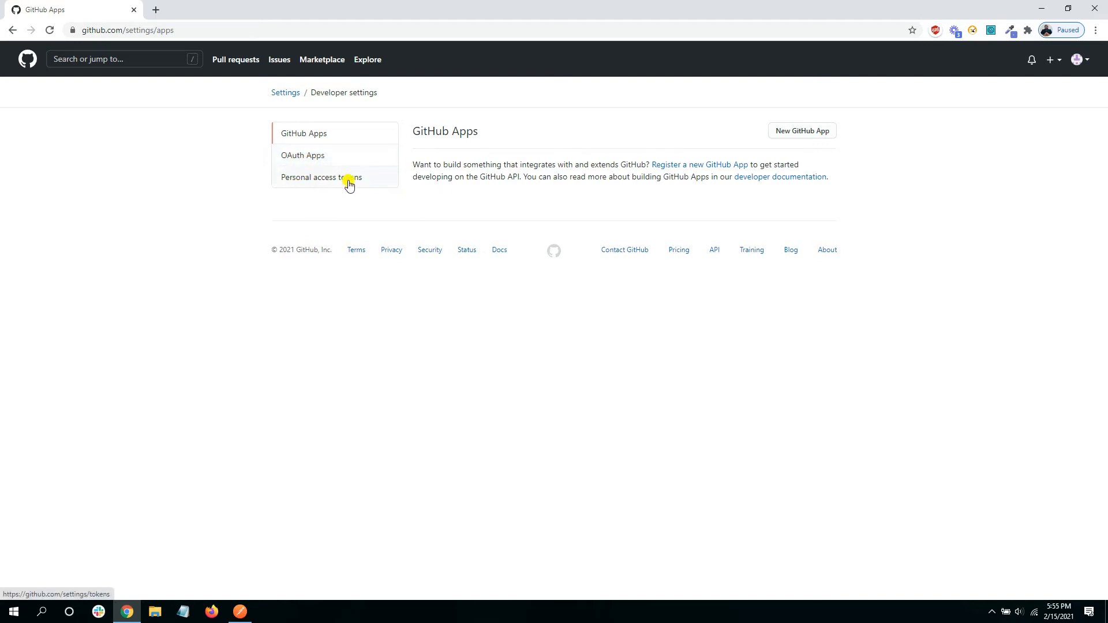
click(306, 186)
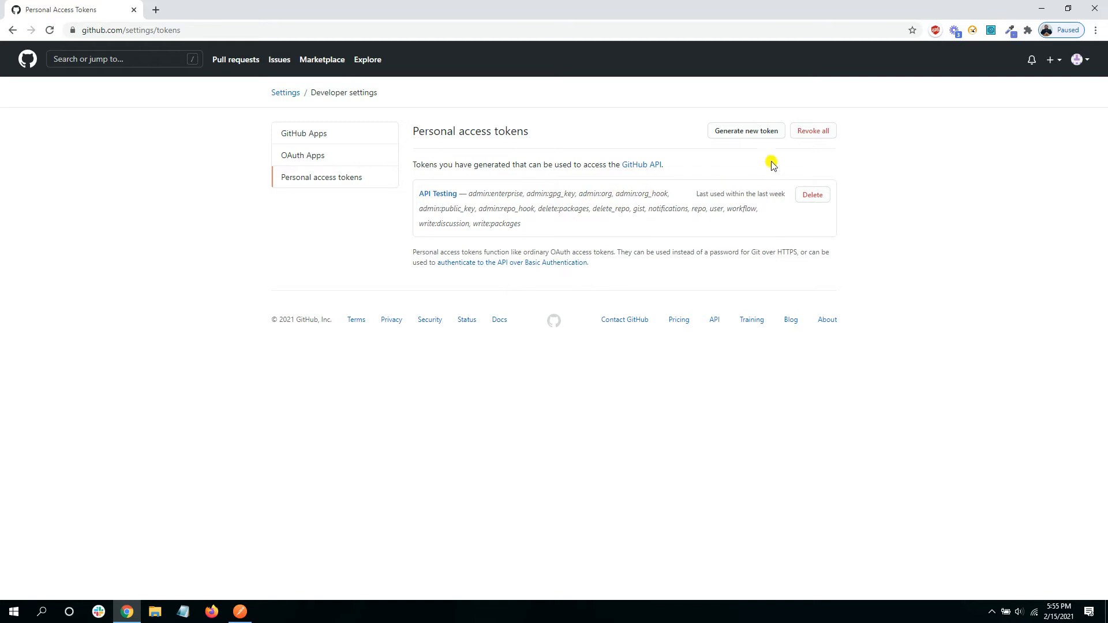
Revoke all existing personal access tokens and dismiss the notice.
click(815, 136)
click(559, 270)
click(558, 296)
click(558, 304)
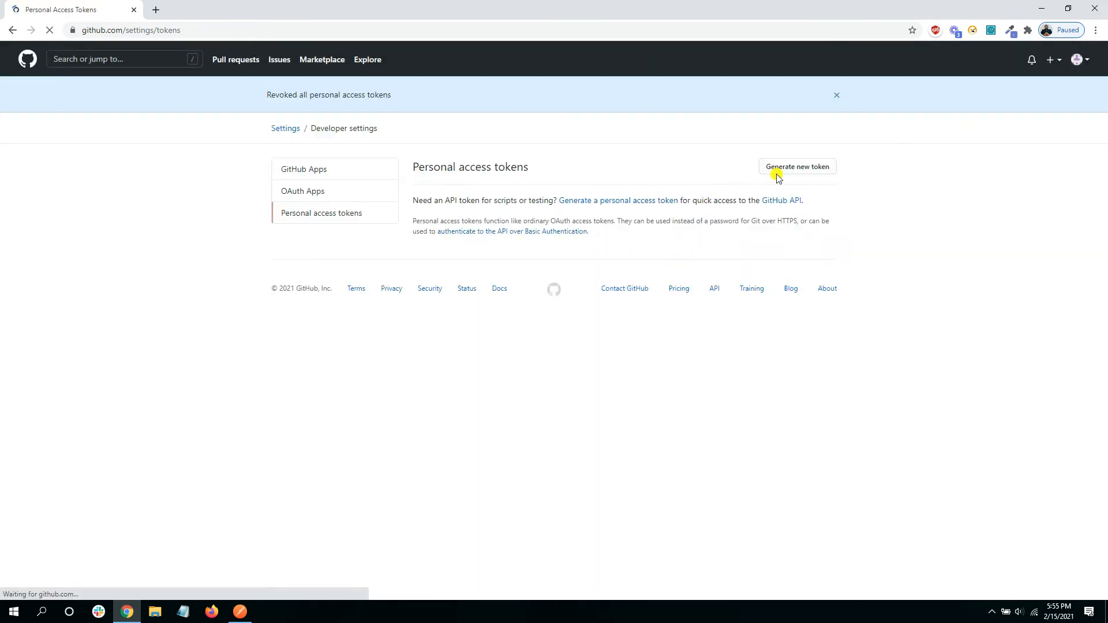
click(837, 94)
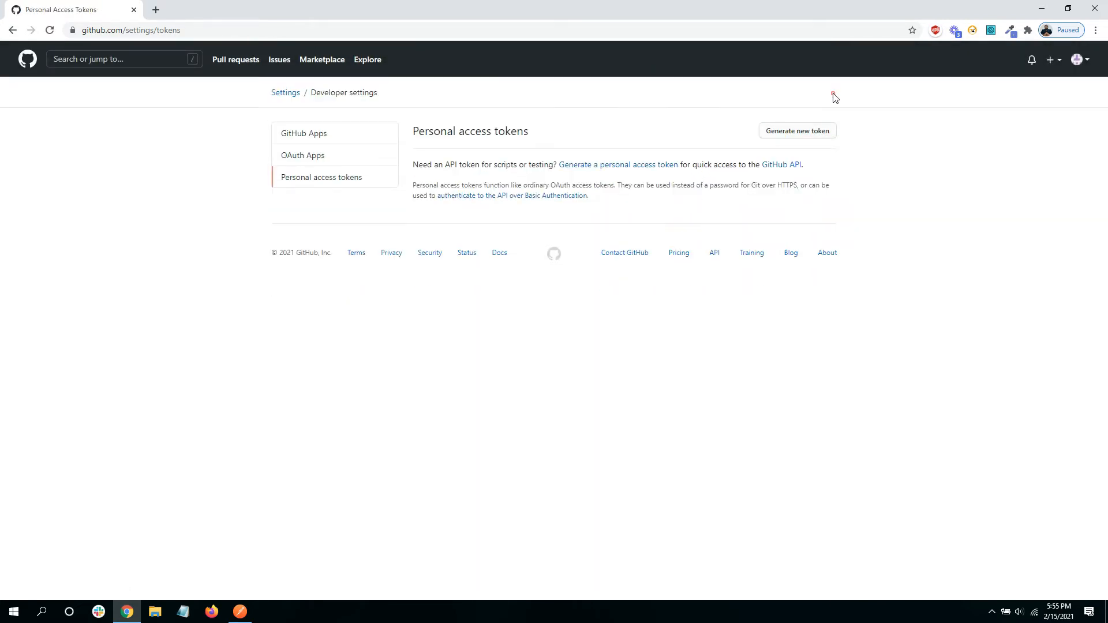
Start generating a new personal access token with the note API Testing.
click(773, 135)
click(495, 223)
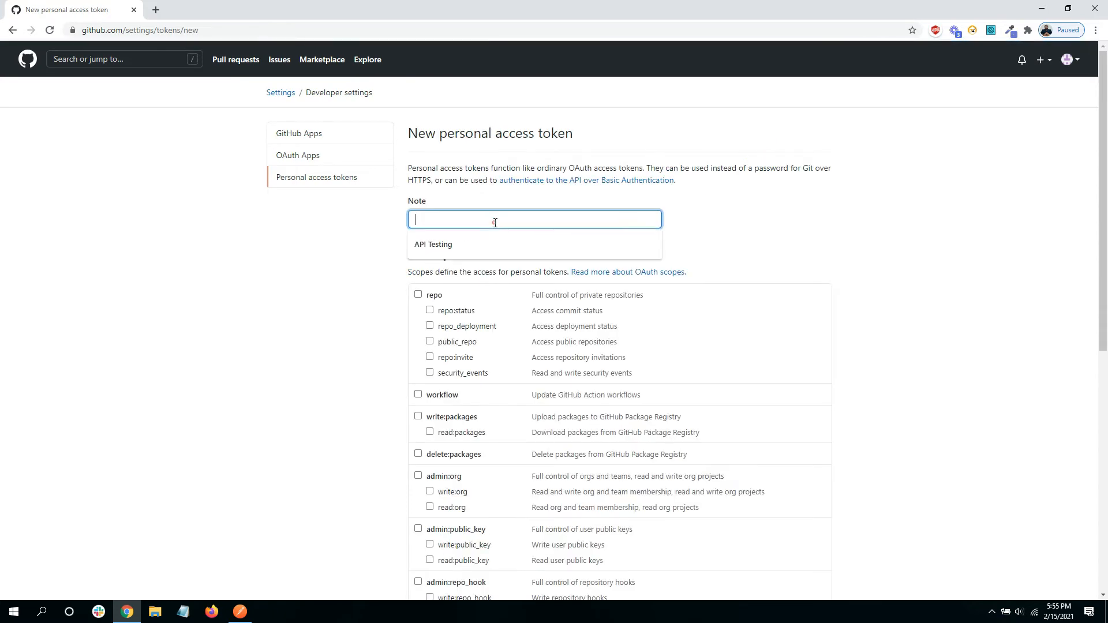
click(479, 245)
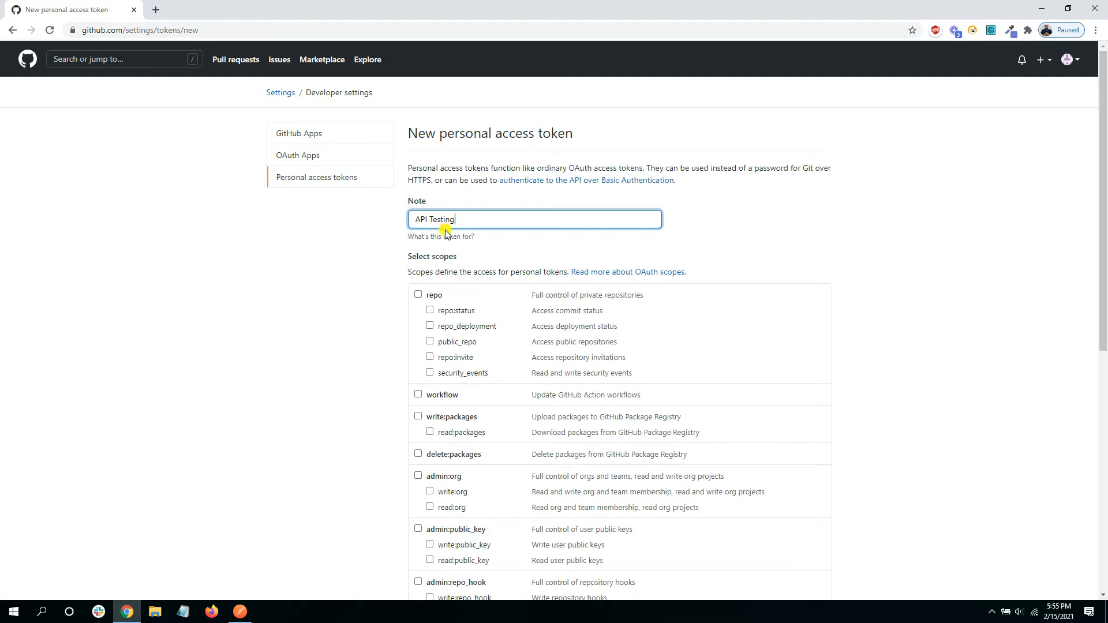
Grant the new token the repo, workflow, write:packages, delete:packages, admin:org, admin:public_key and admin:repo_hook scopes.
scroll(433, 247, down, 1)
click(419, 238)
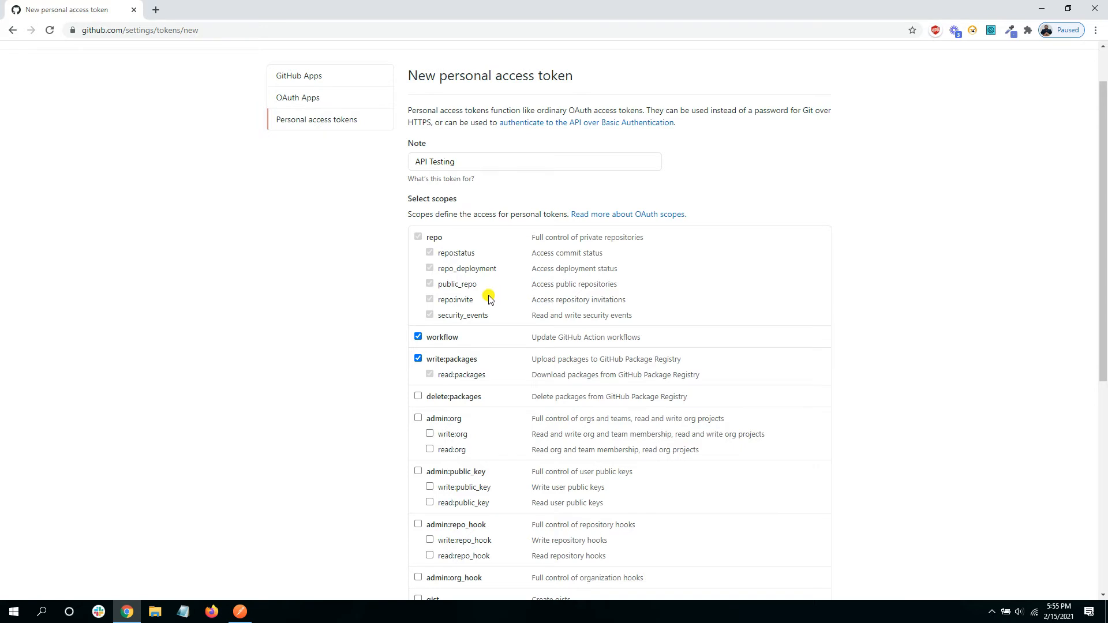
scroll(511, 296, up, 1)
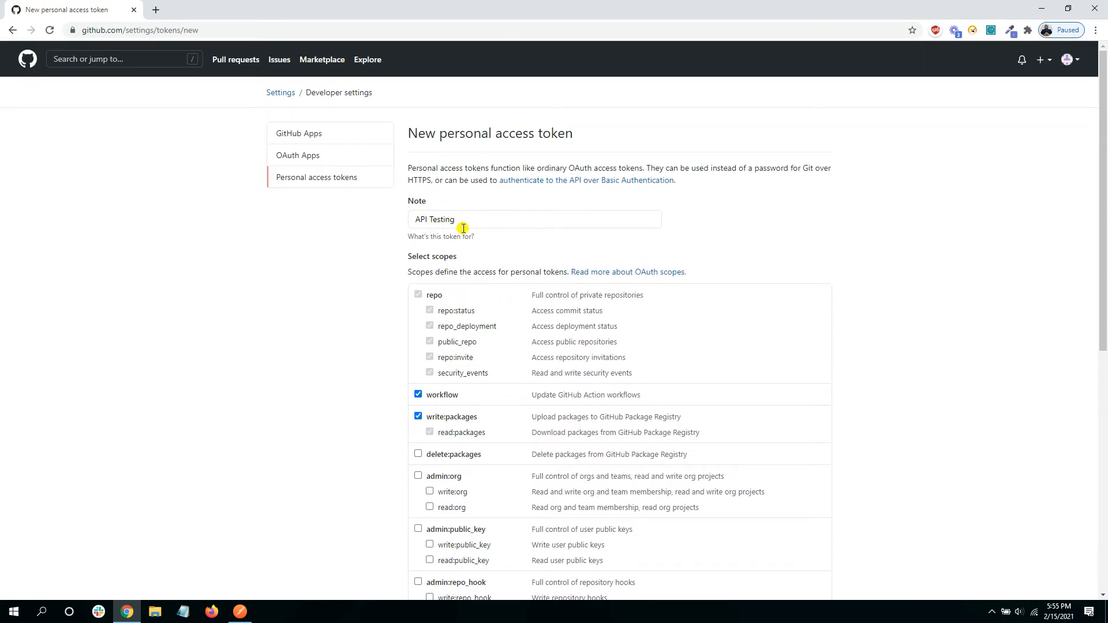
scroll(499, 282, down, 1)
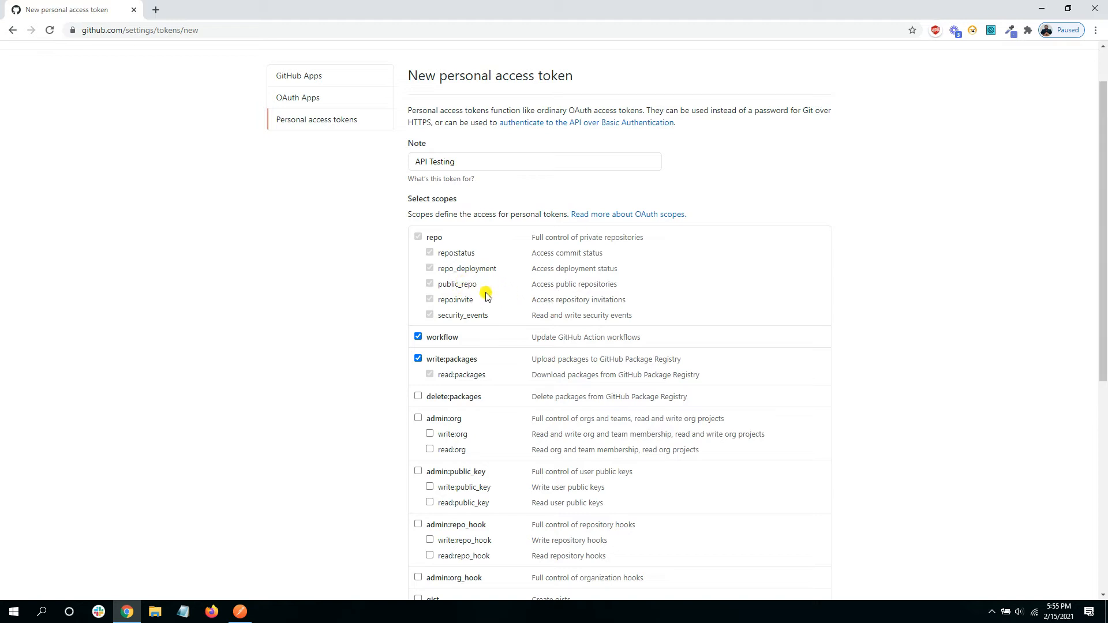
scroll(398, 298, down, 1)
scroll(420, 310, up, 1)
click(418, 397)
click(418, 418)
scroll(420, 417, down, 1)
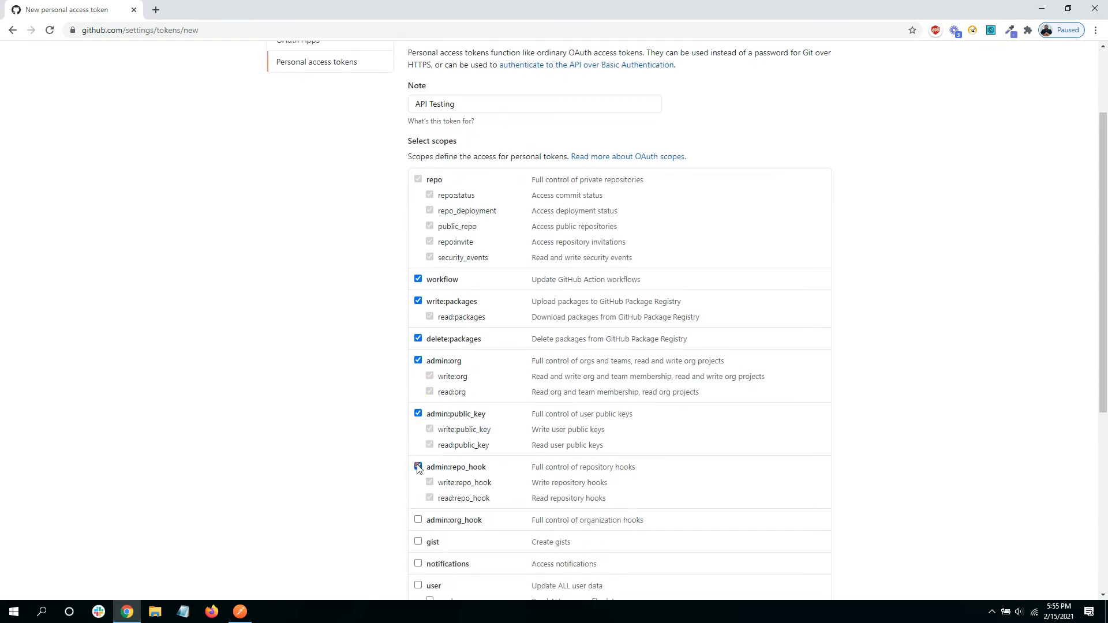
click(418, 467)
Grant the new token the admin:org_hook, gist, notifications, user, delete_repo, write:discussion, admin:enterprise and admin:gpg_key scopes.
scroll(427, 465, down, 1)
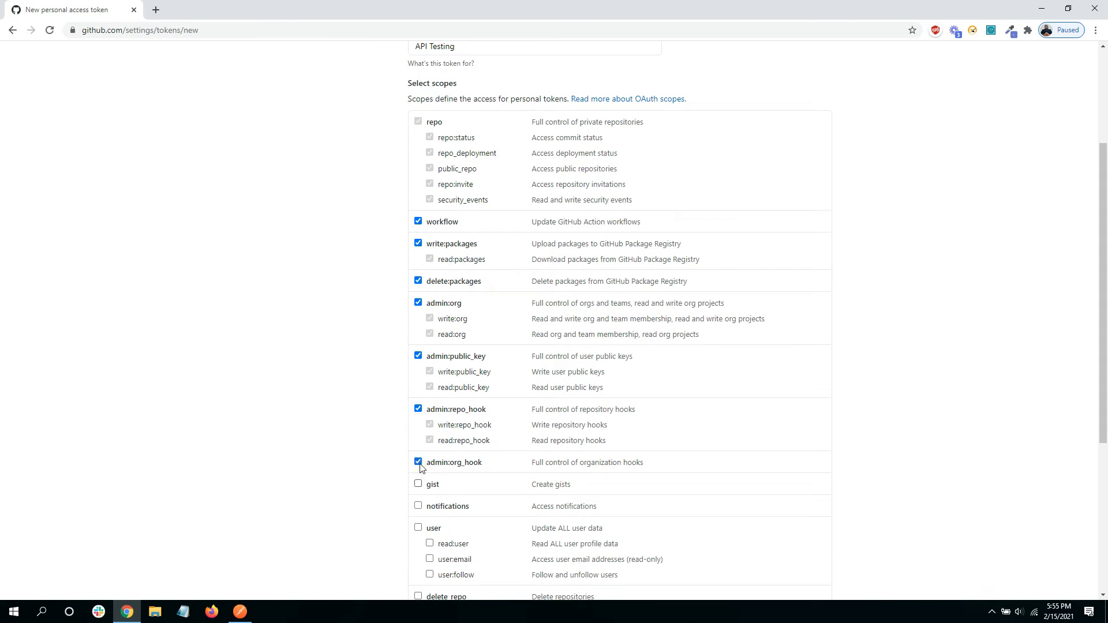
click(418, 483)
scroll(419, 484, down, 1)
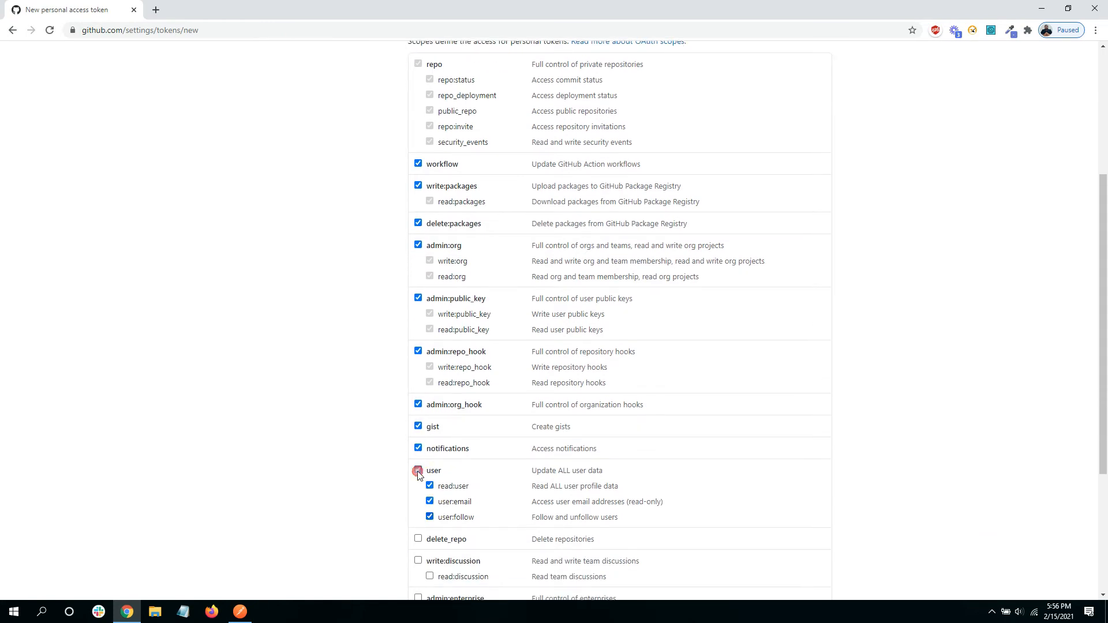
scroll(419, 537, down, 1)
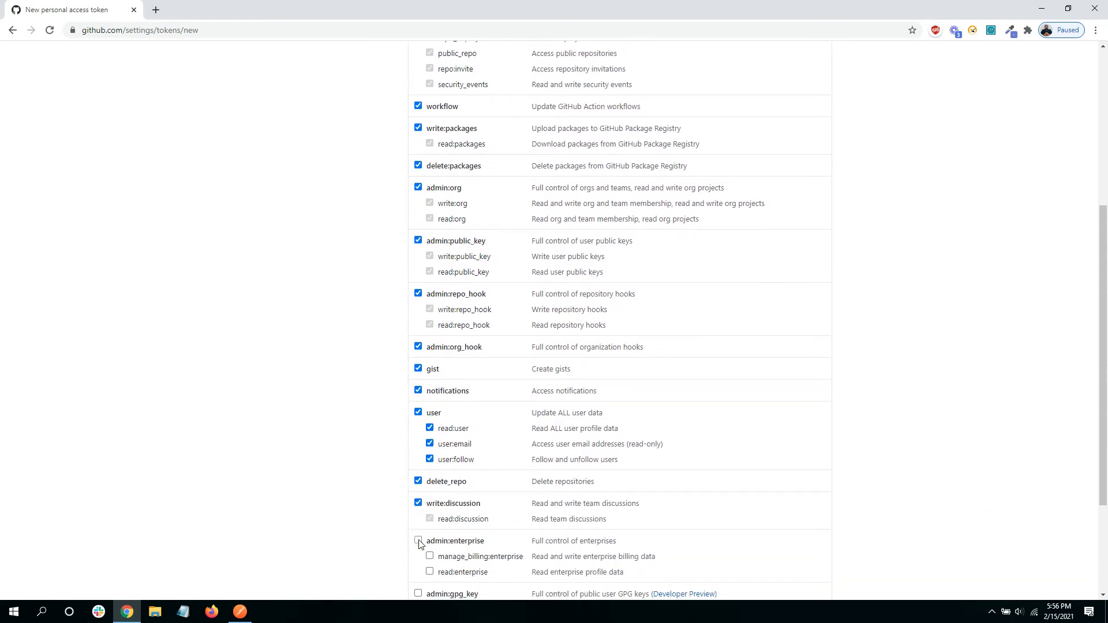
click(419, 541)
scroll(419, 543, down, 2)
click(416, 480)
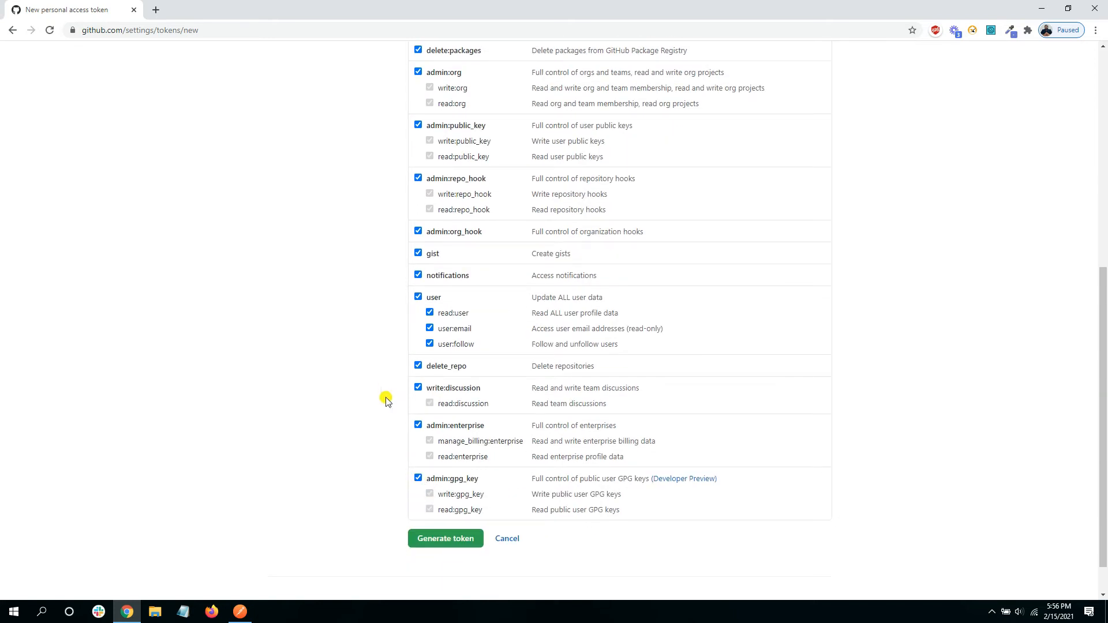
Generate the personal access token with the selected scopes and switch to Postman.
click(447, 540)
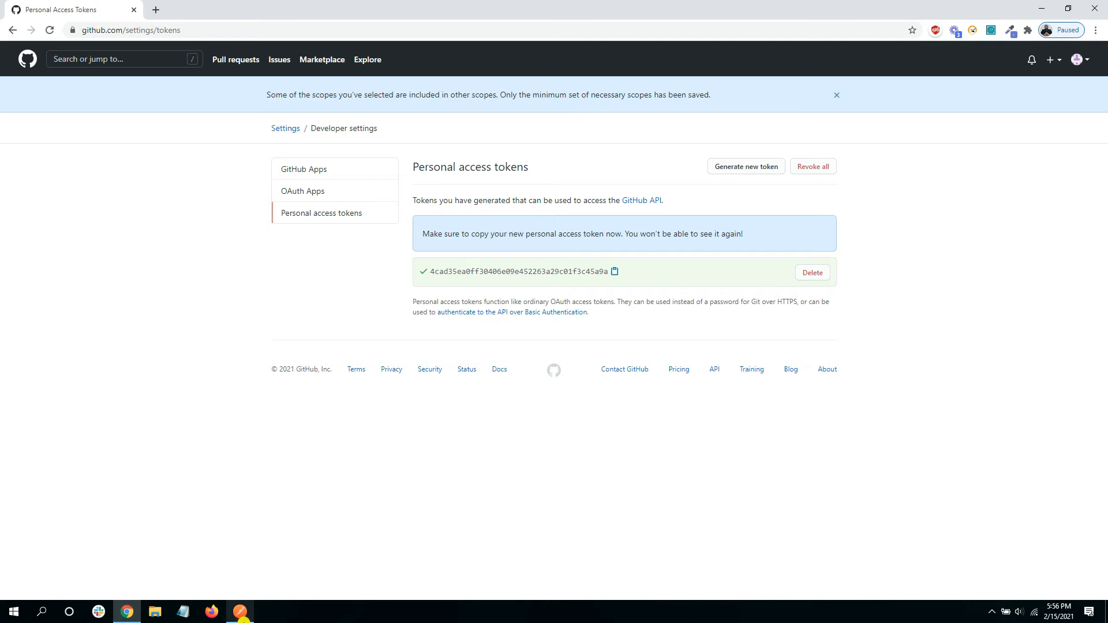
click(240, 612)
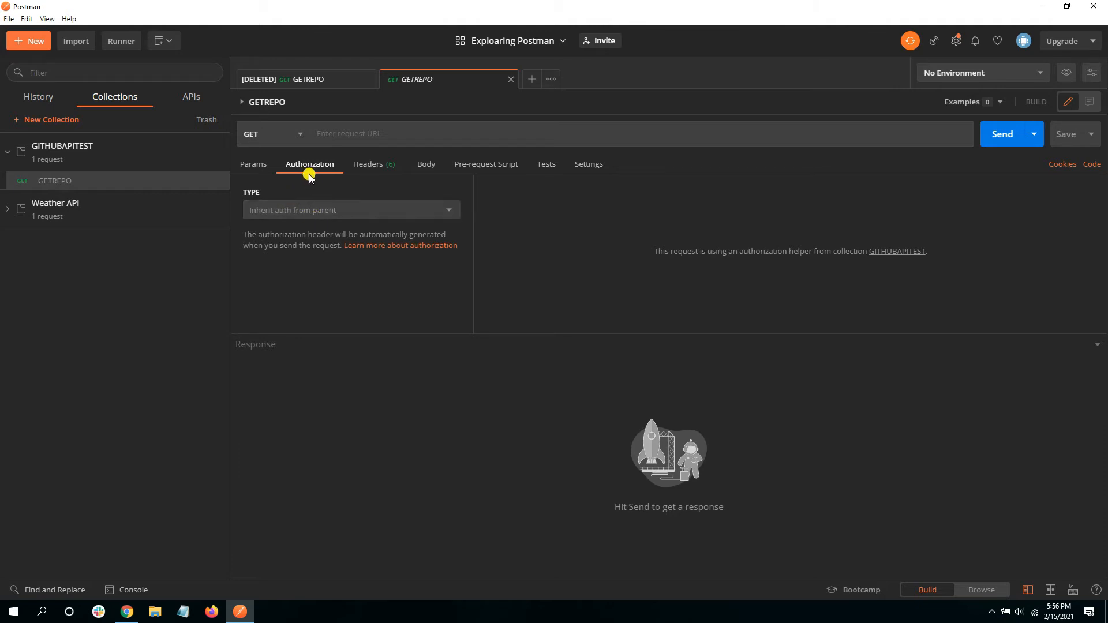
Set the GETREPO request's authorization type to Bearer Token, paste the personal access token, and copy it back out, leaving the field empty.
click(312, 211)
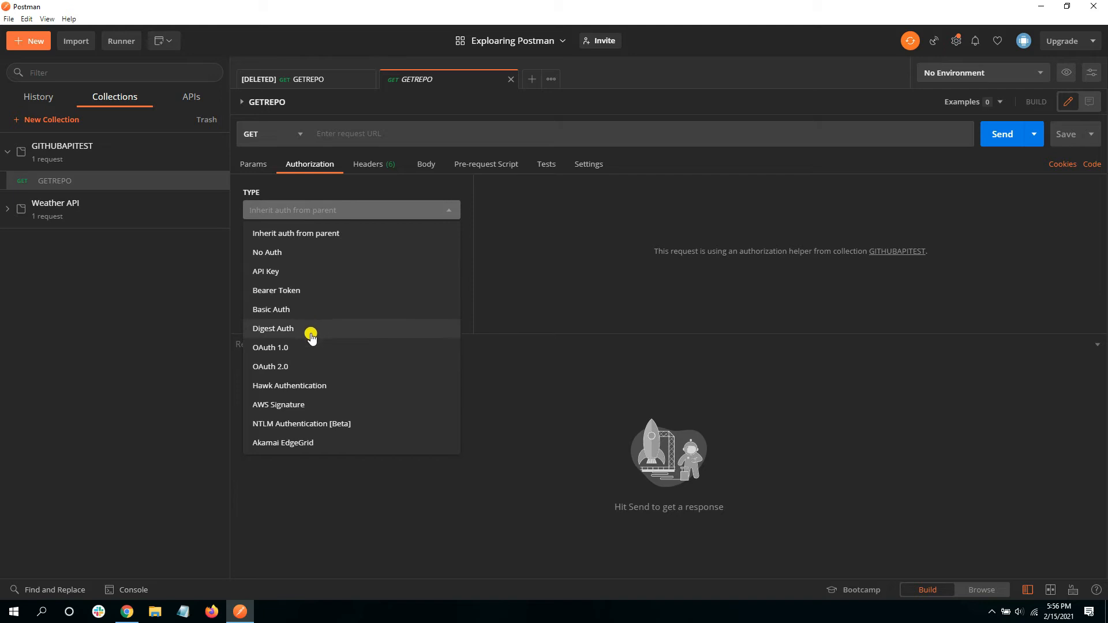
click(288, 297)
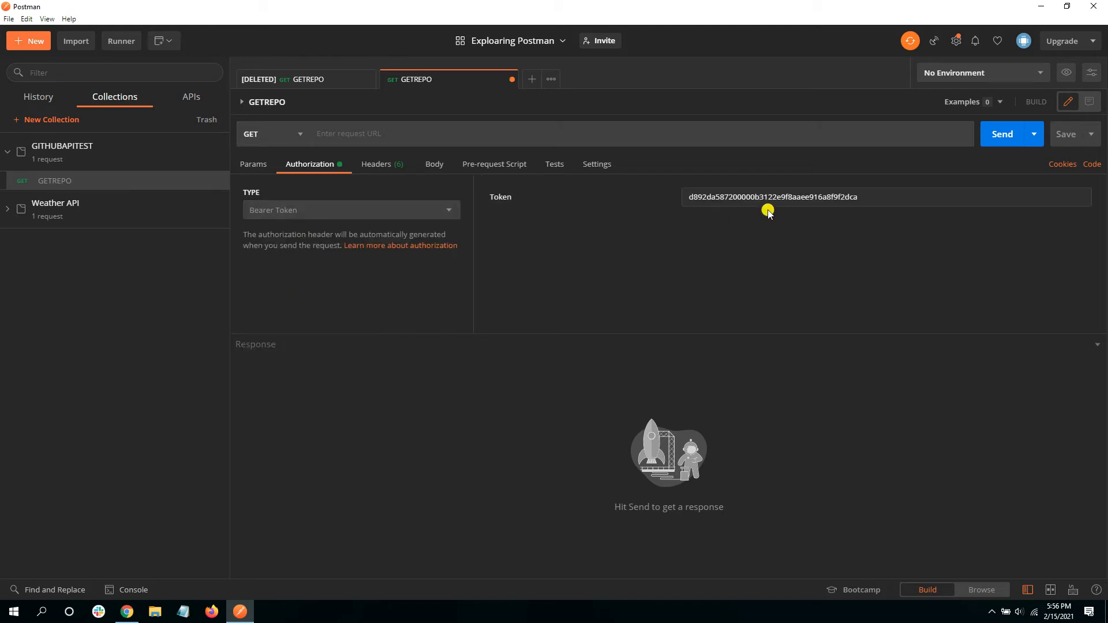
drag(861, 201, 606, 218)
key(ctrl+v)
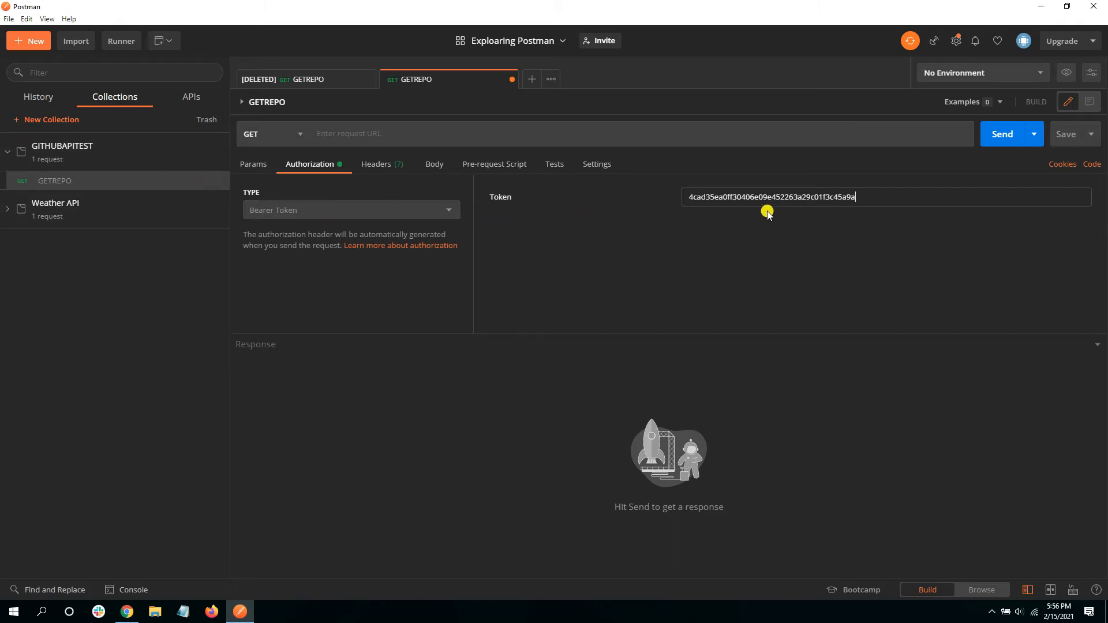
drag(871, 198, 630, 220)
key(ctrl+c)
key(BackSpace)
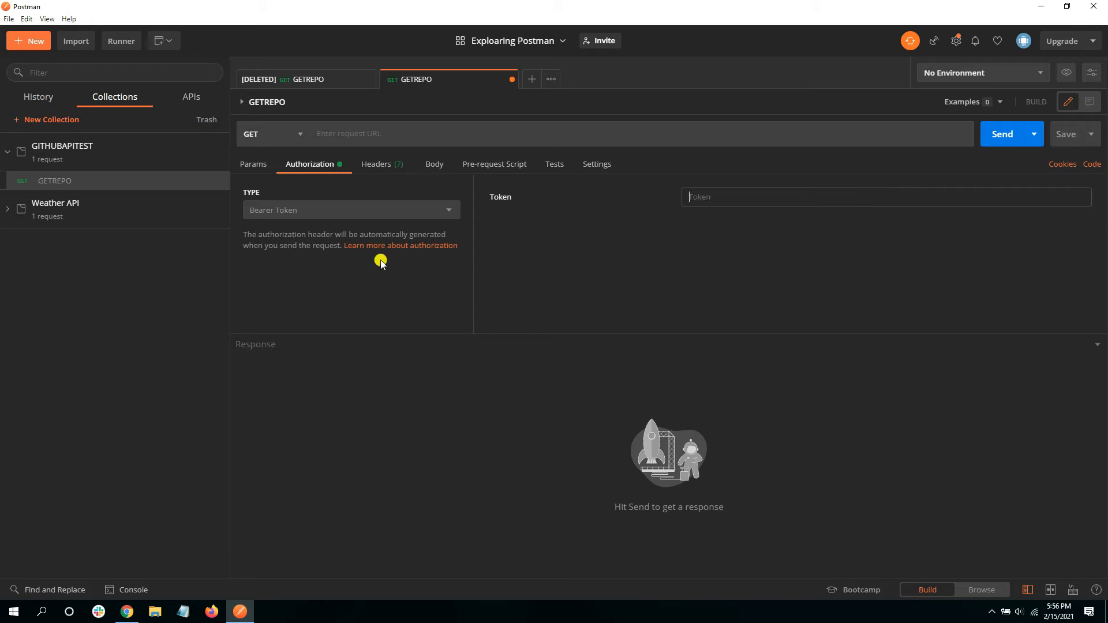
Edit the GITHUBAPITEST collection's authorization to Bearer Token with the personal access token, update it, and expand the collection.
click(150, 157)
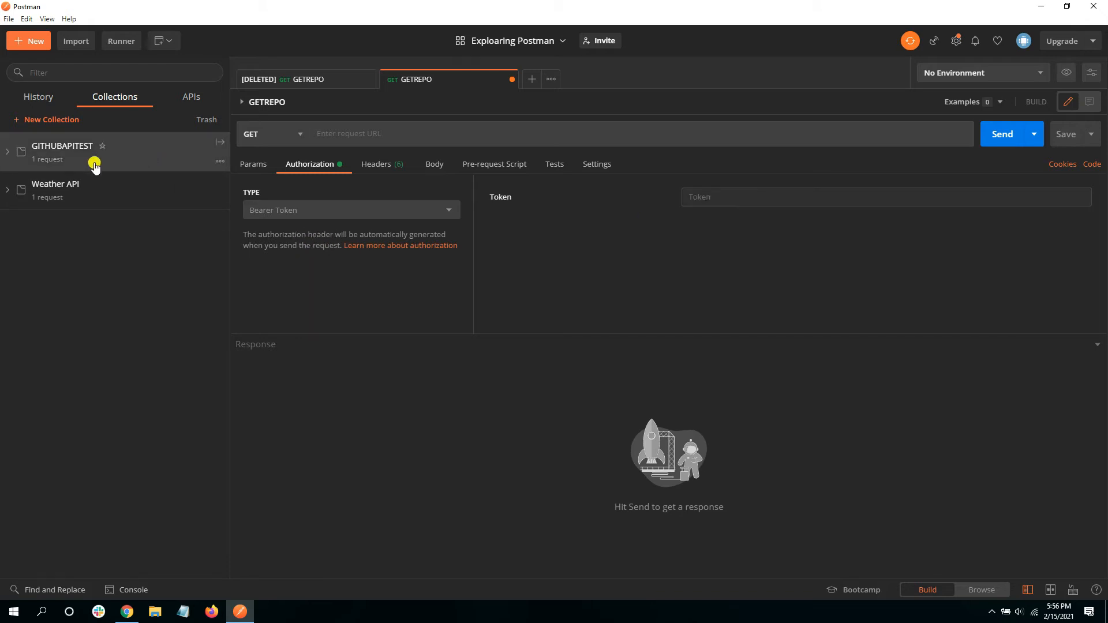
click(220, 166)
click(173, 234)
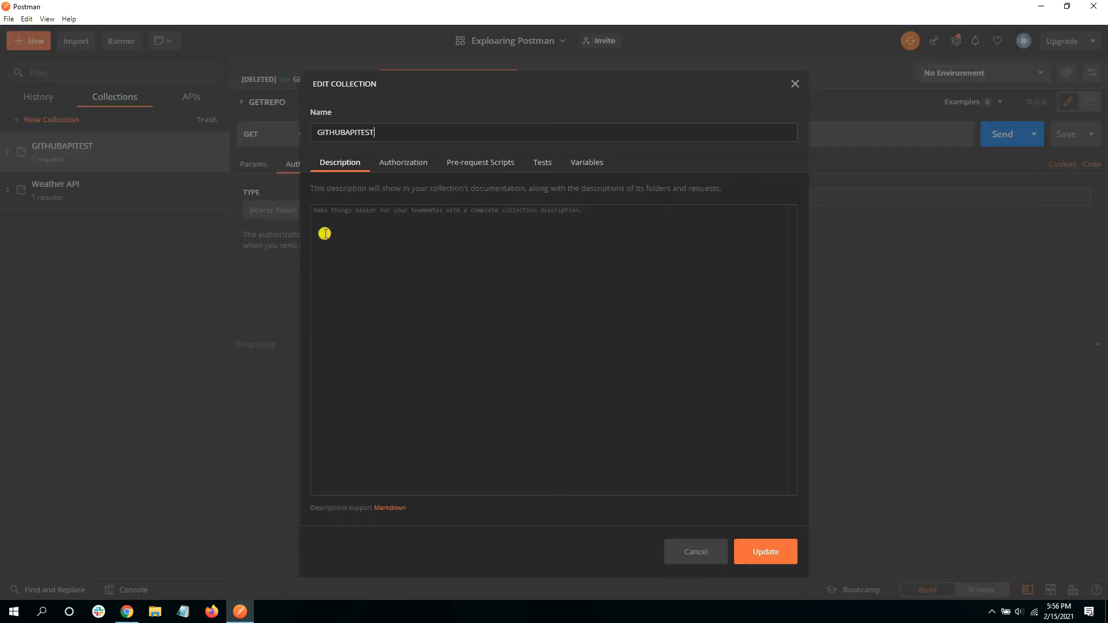
click(398, 163)
click(386, 235)
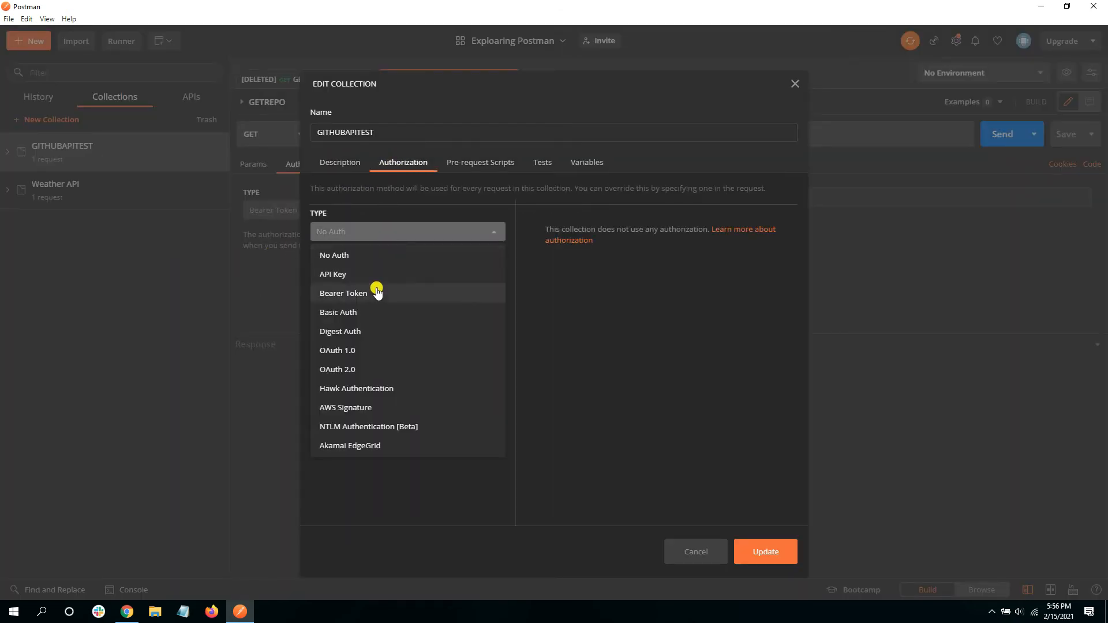
click(362, 296)
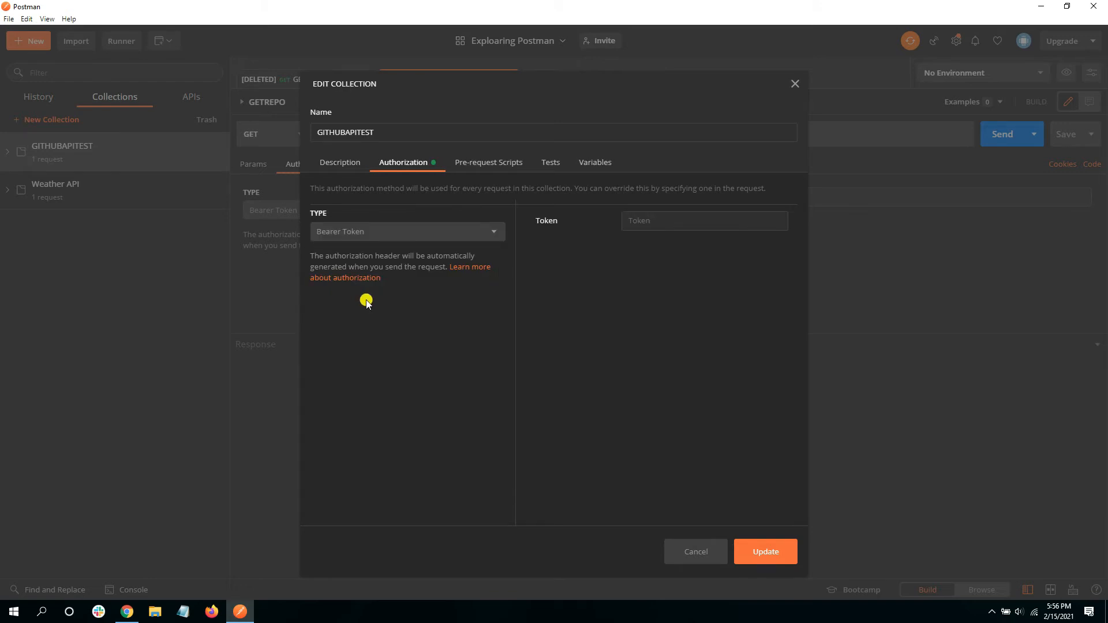
click(654, 230)
key(ctrl+v)
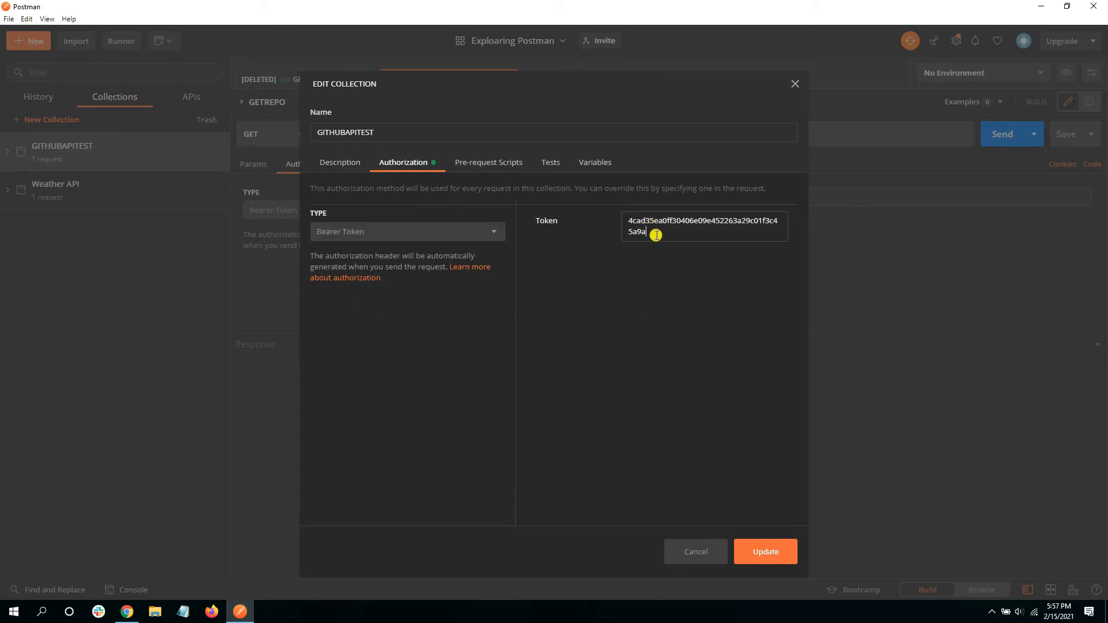
click(769, 559)
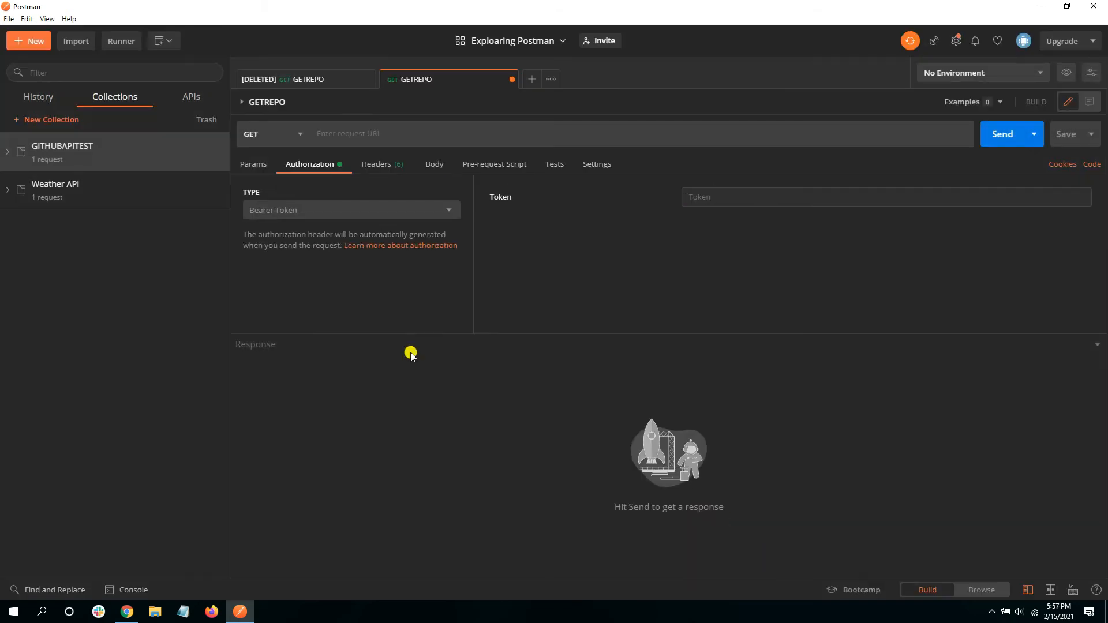
click(8, 153)
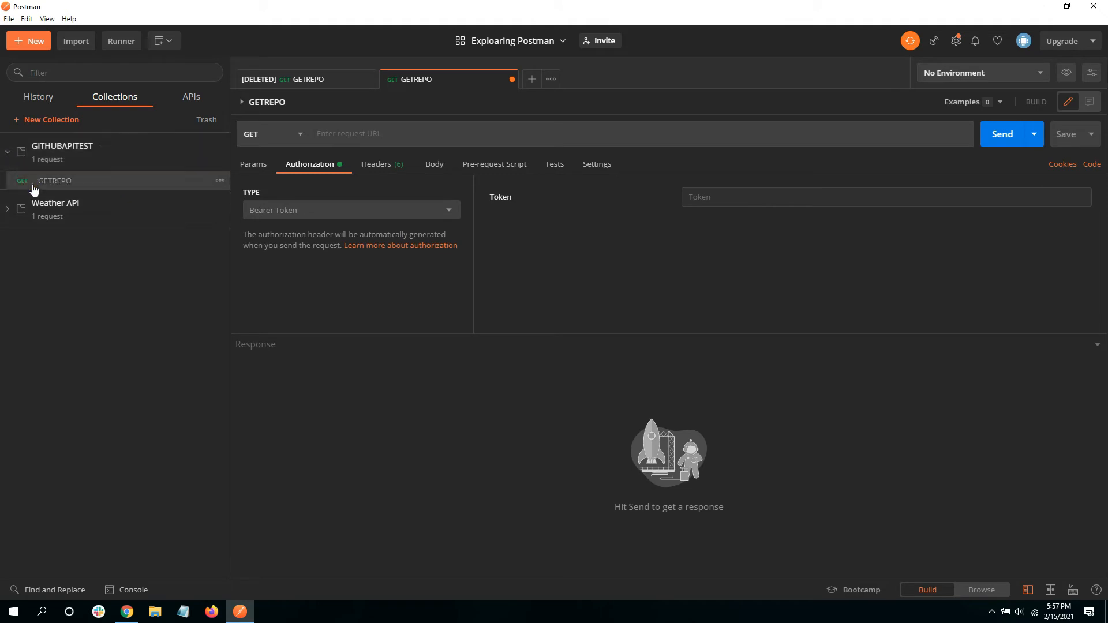
Switch to Chrome, search for github rest api documentation in a new tab, and open the GitHub REST API docs.
click(340, 134)
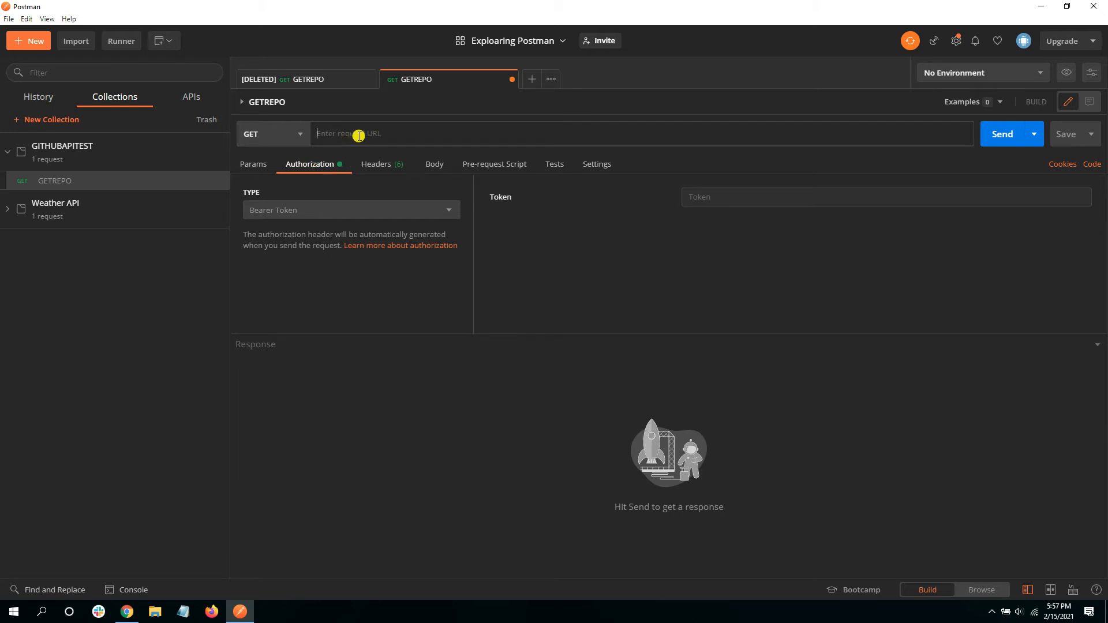
click(127, 611)
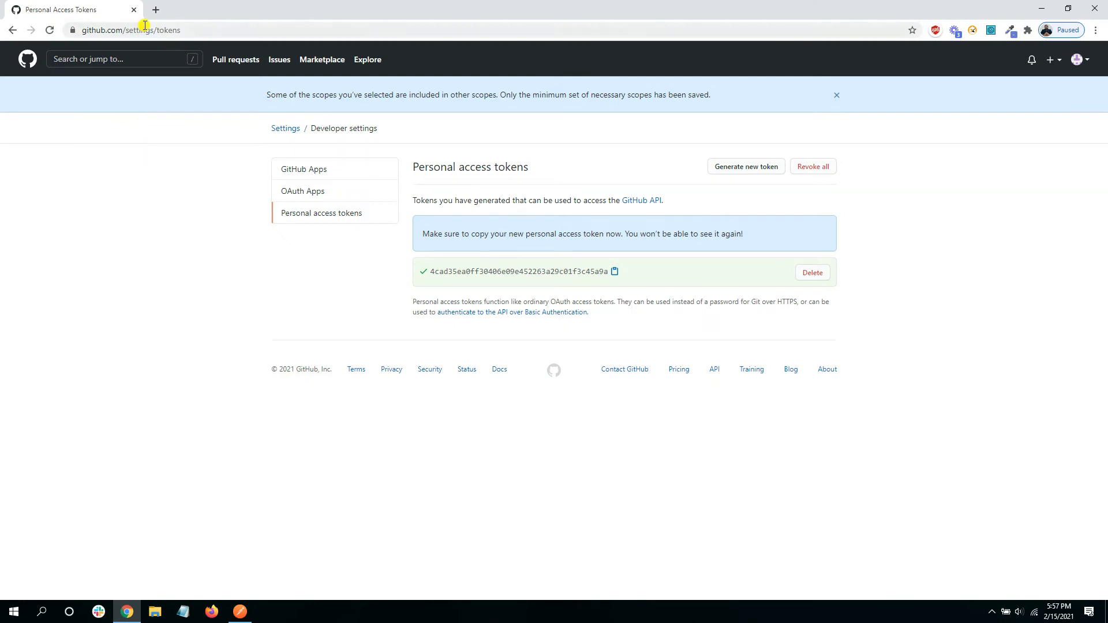
click(155, 9)
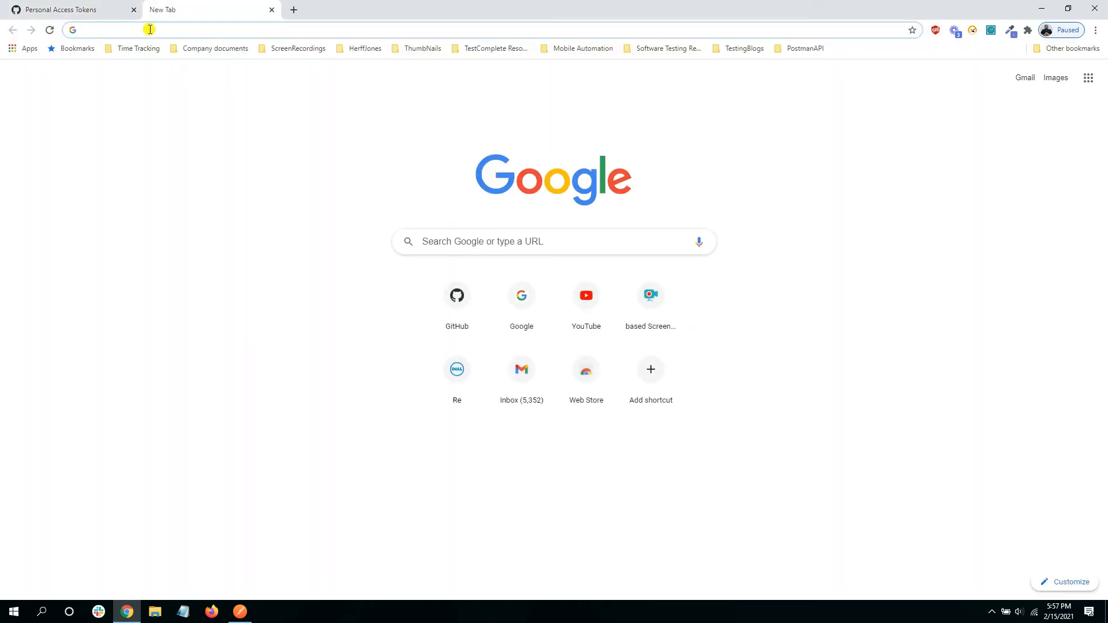
text(github rest)
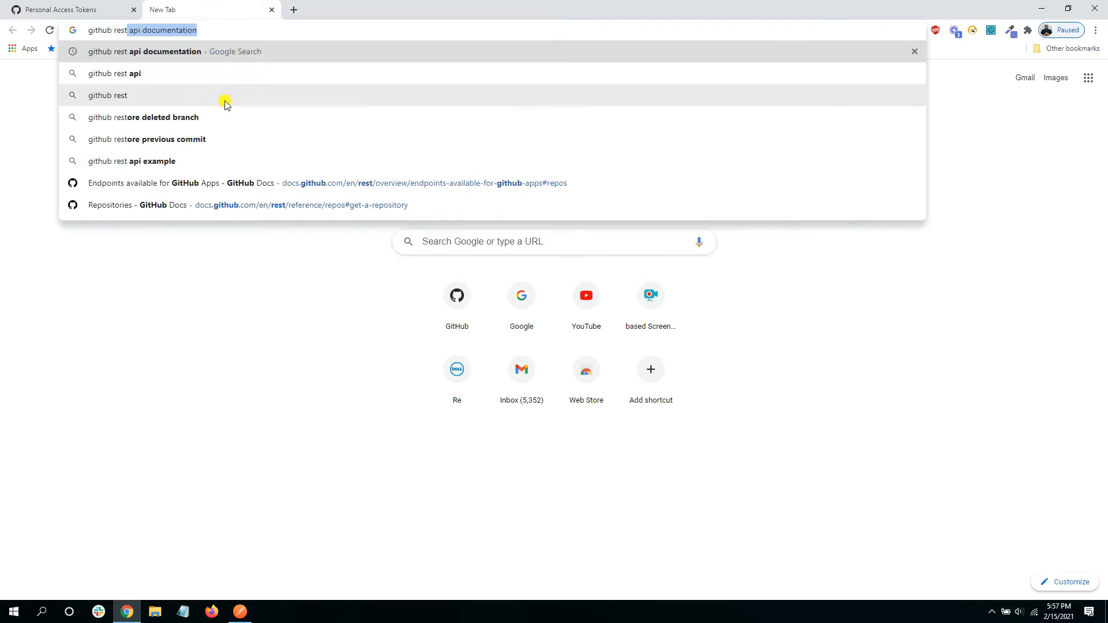
click(185, 53)
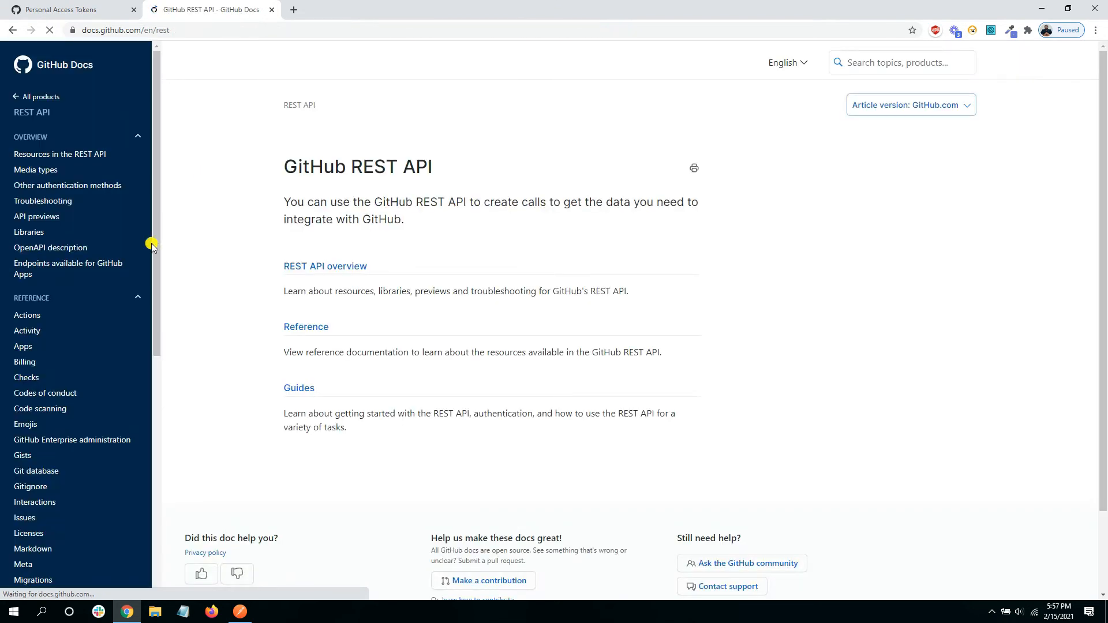
Find the repos endpoints among those available for GitHub Apps and go to List repositories for a user in the Repositories reference.
click(102, 269)
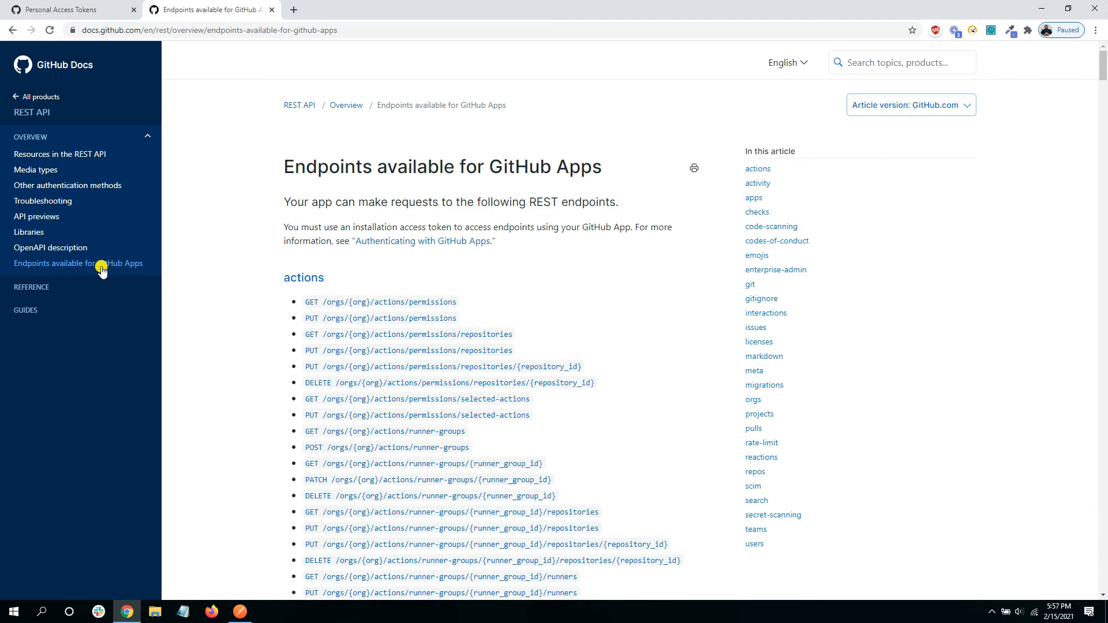
scroll(319, 263, down, 1)
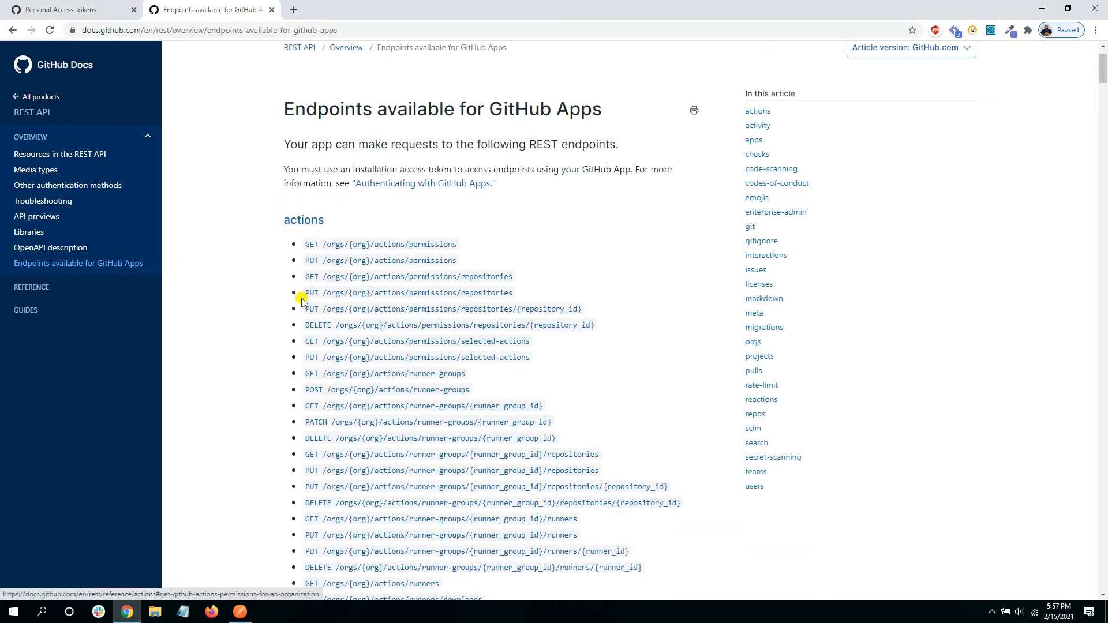
scroll(300, 296, down, 2)
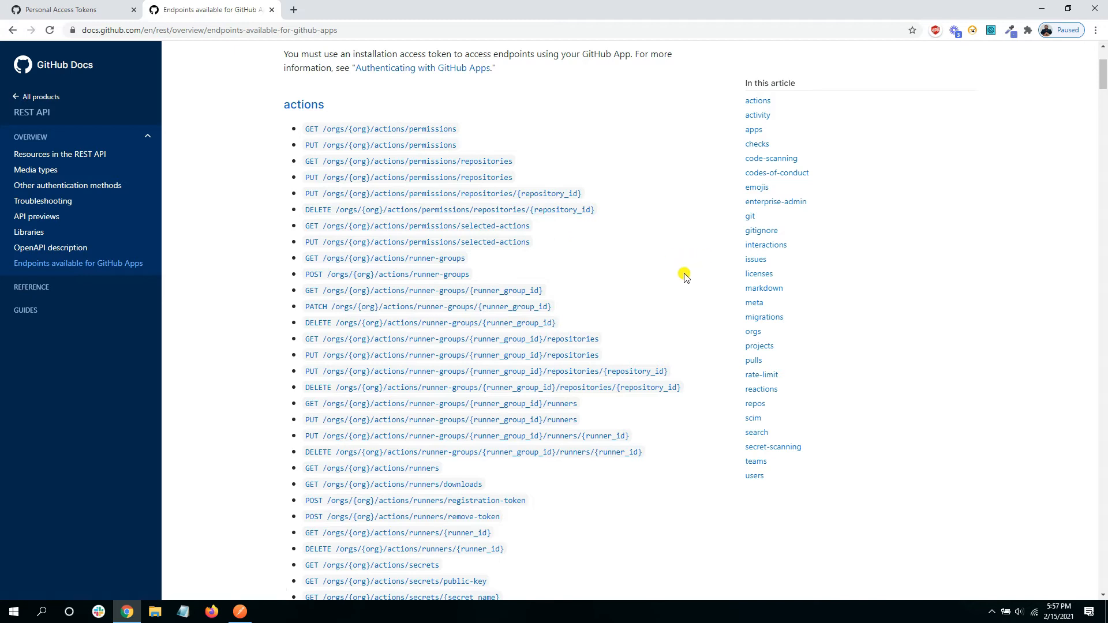
click(757, 406)
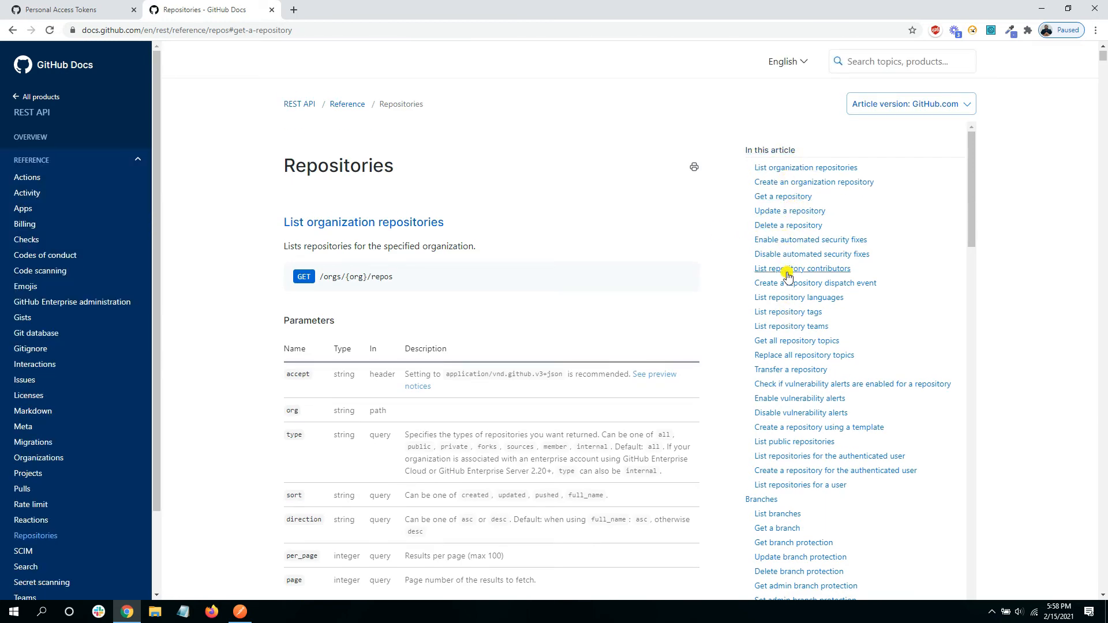
scroll(800, 231, down, 1)
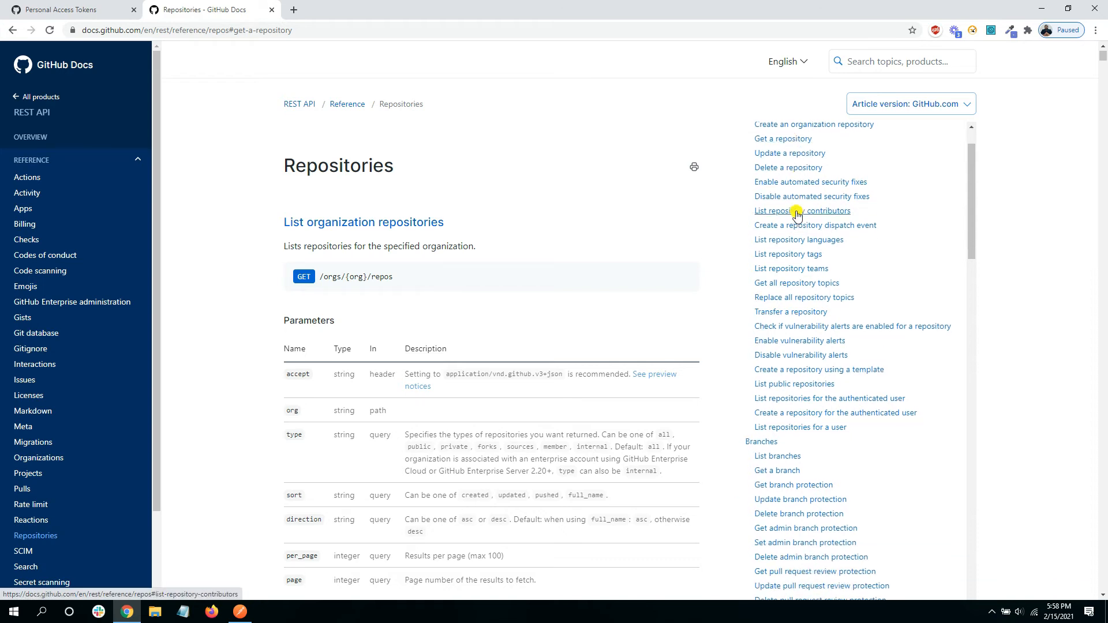
click(814, 428)
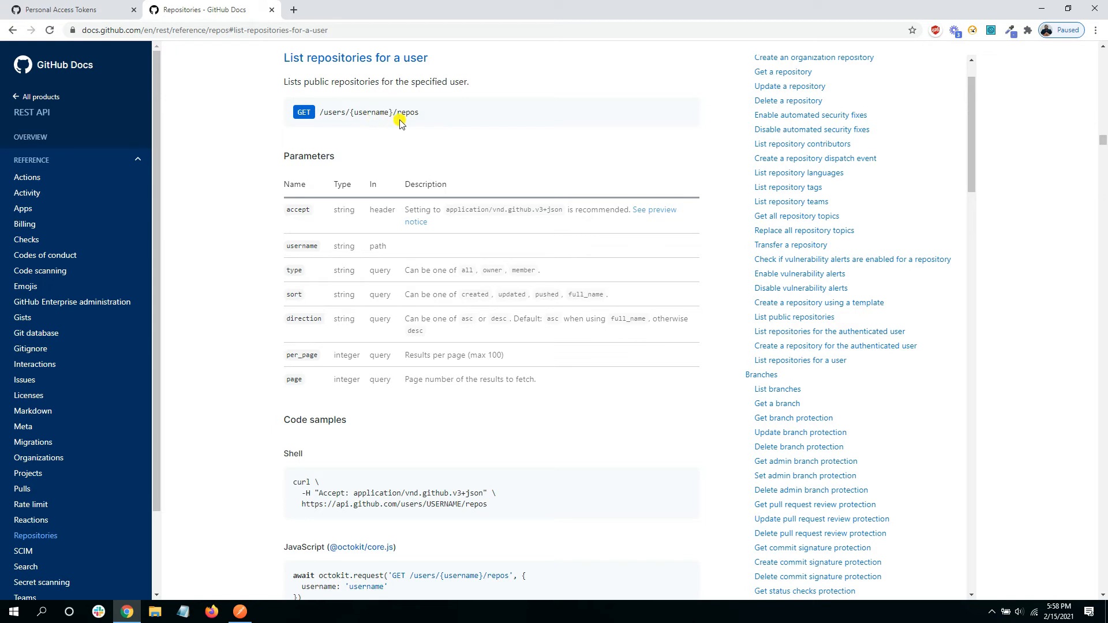
drag(411, 112, 350, 114)
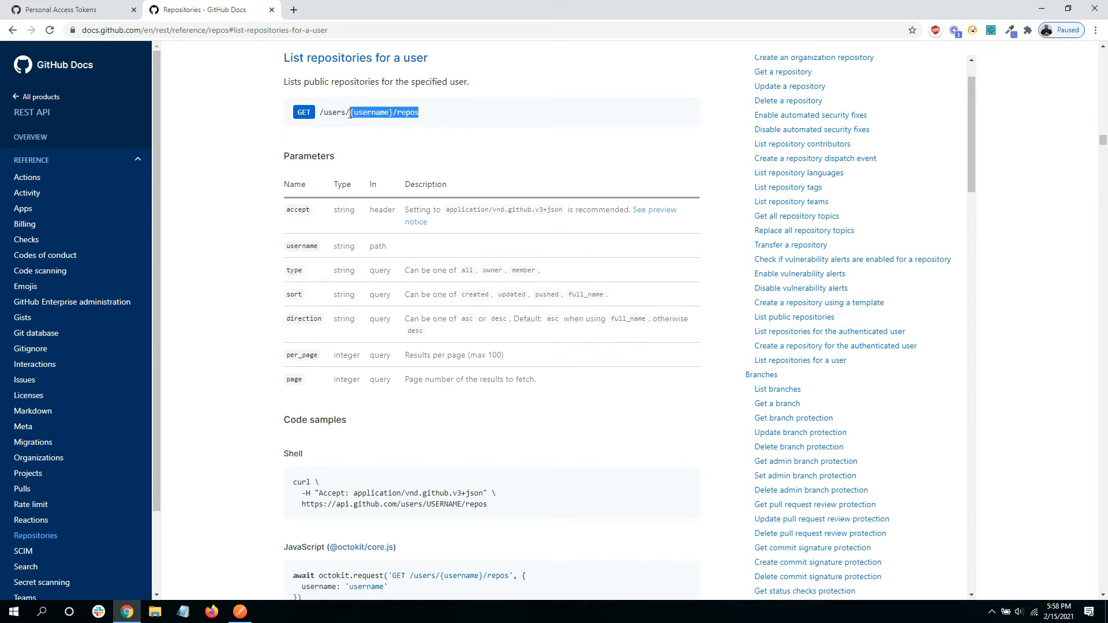
scroll(381, 173, down, 3)
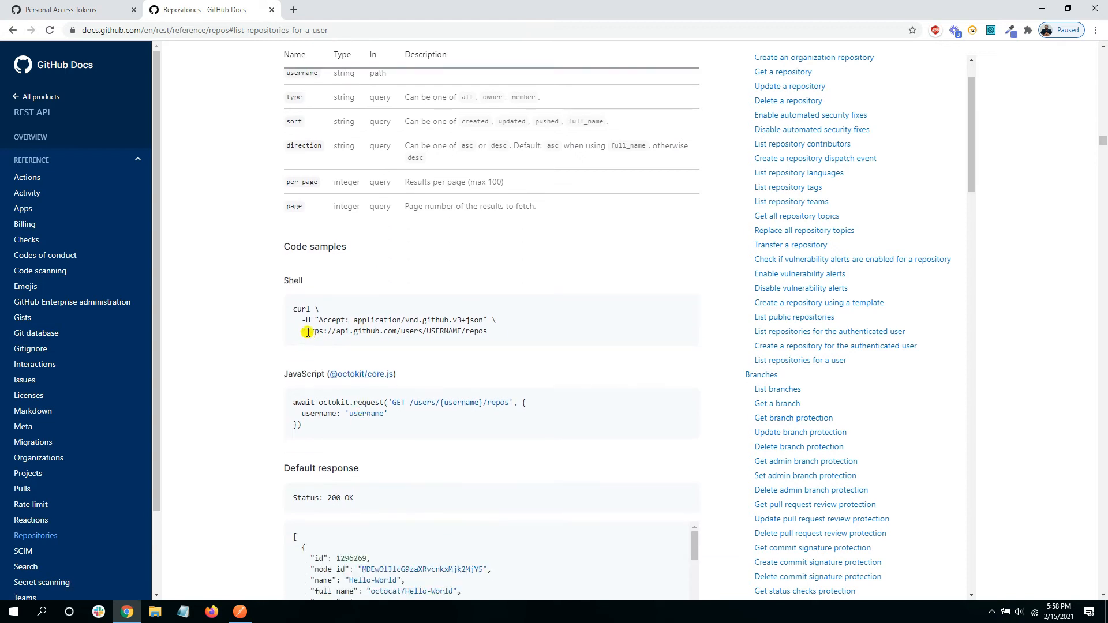
scroll(358, 341, down, 1)
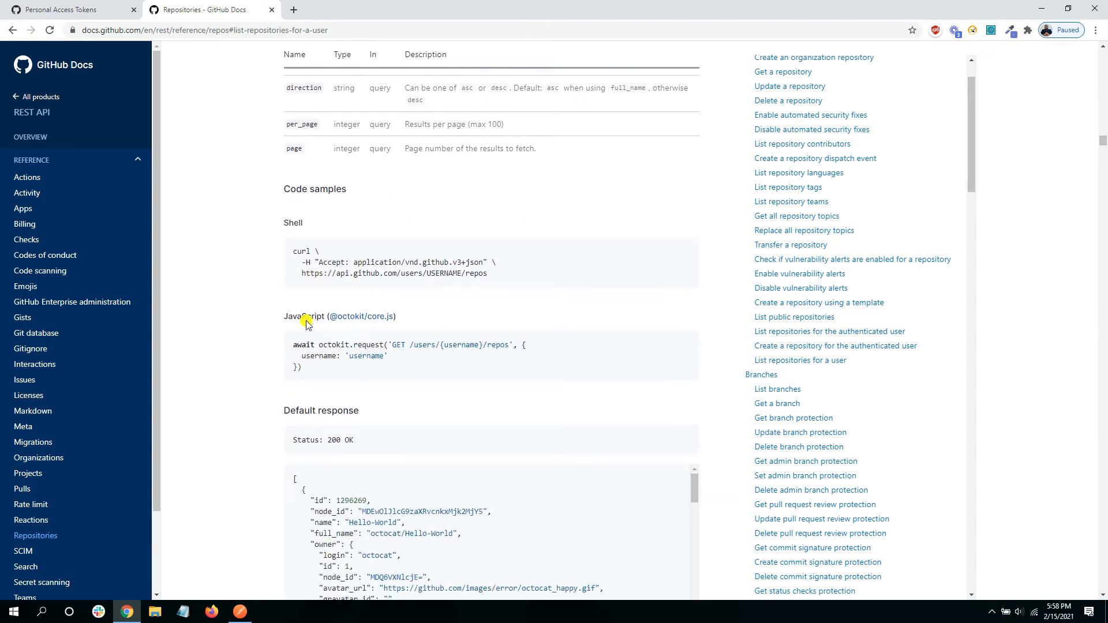
scroll(302, 269, up, 1)
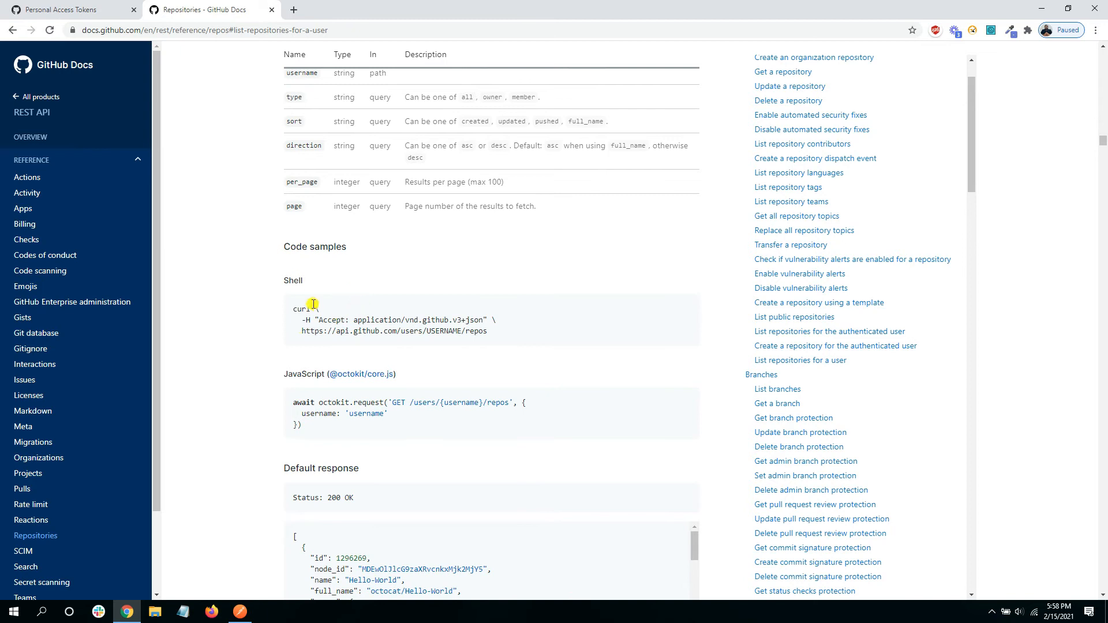
drag(302, 335, 465, 335)
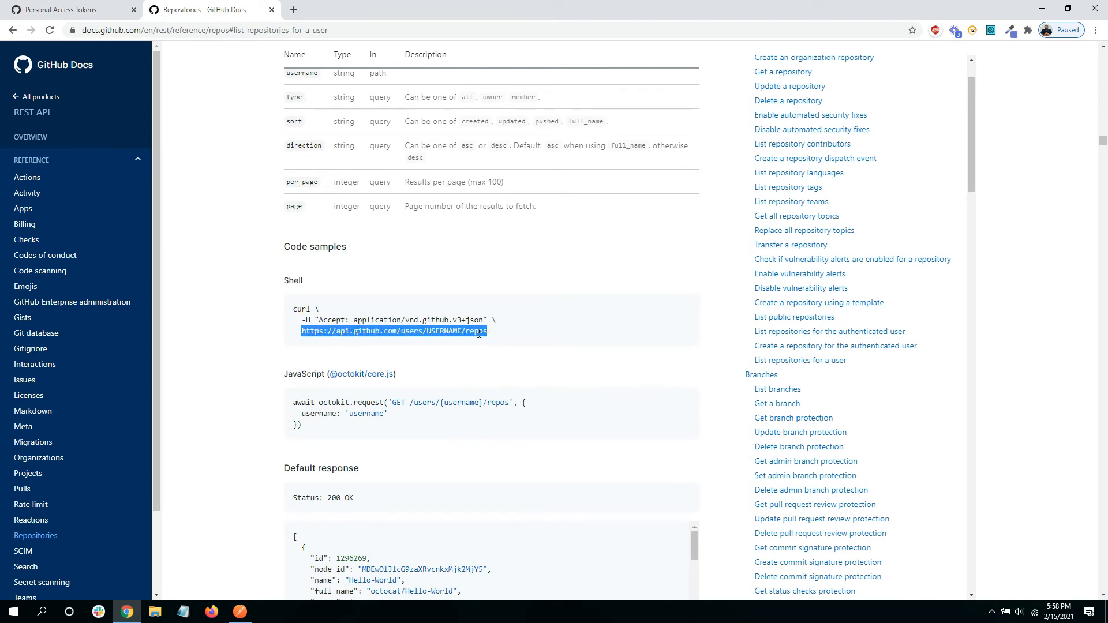
right_click(501, 346)
click(503, 340)
scroll(456, 260, up, 4)
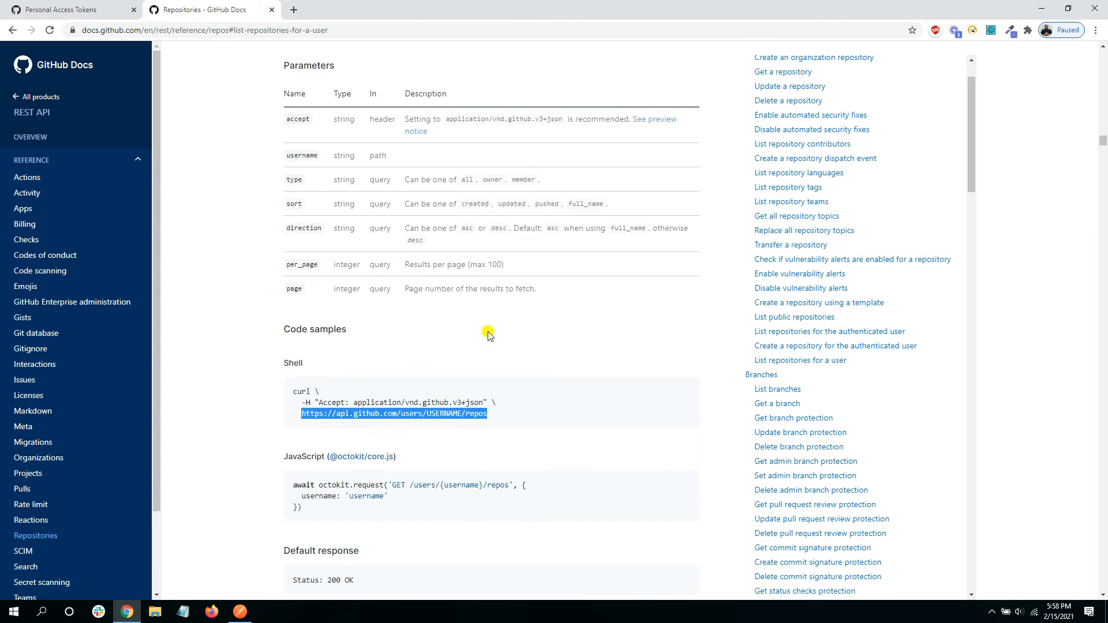
scroll(426, 262, down, 1)
In Postman, paste the copied endpoint as the GETREPO request URL and replace USERNAME with the GitHub account's username.
click(240, 612)
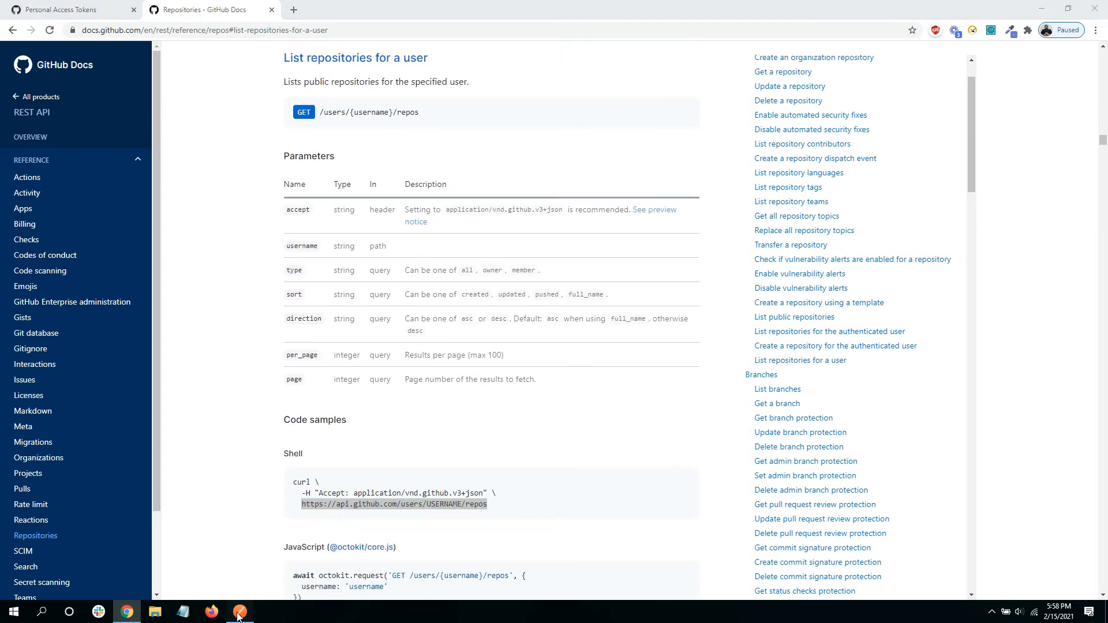
right_click(348, 132)
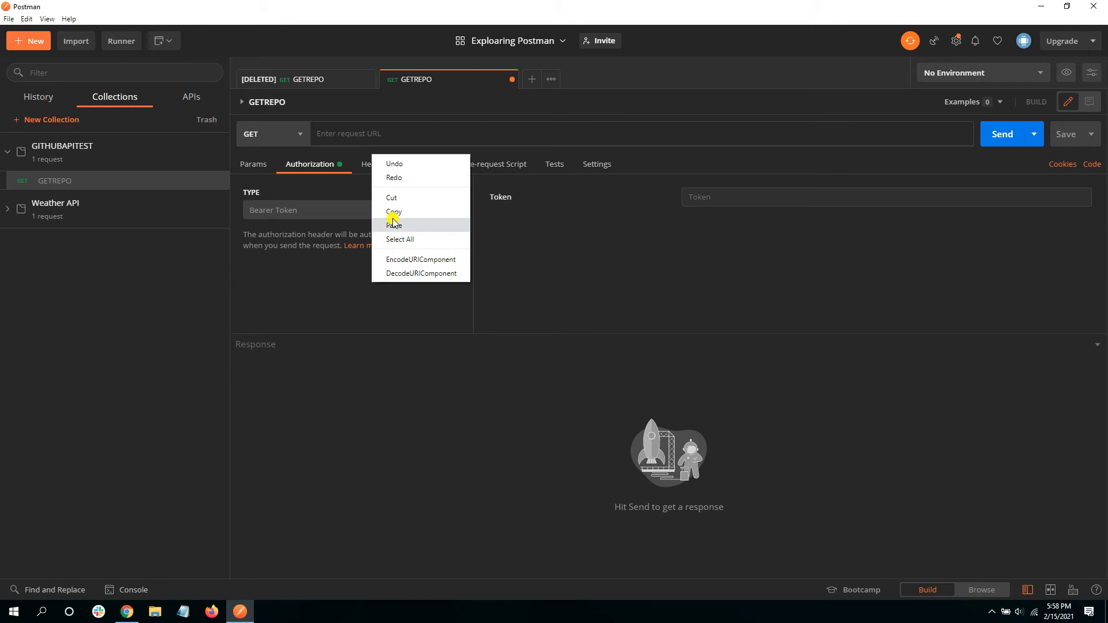
click(394, 223)
double_click(435, 133)
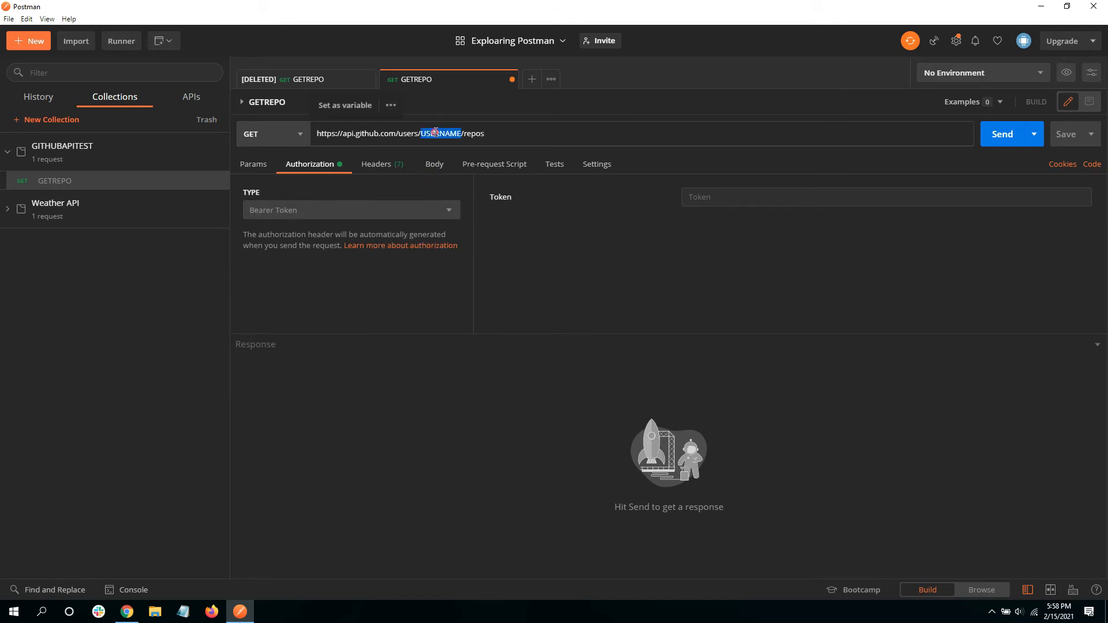
text(abhishekps)
text(qa)
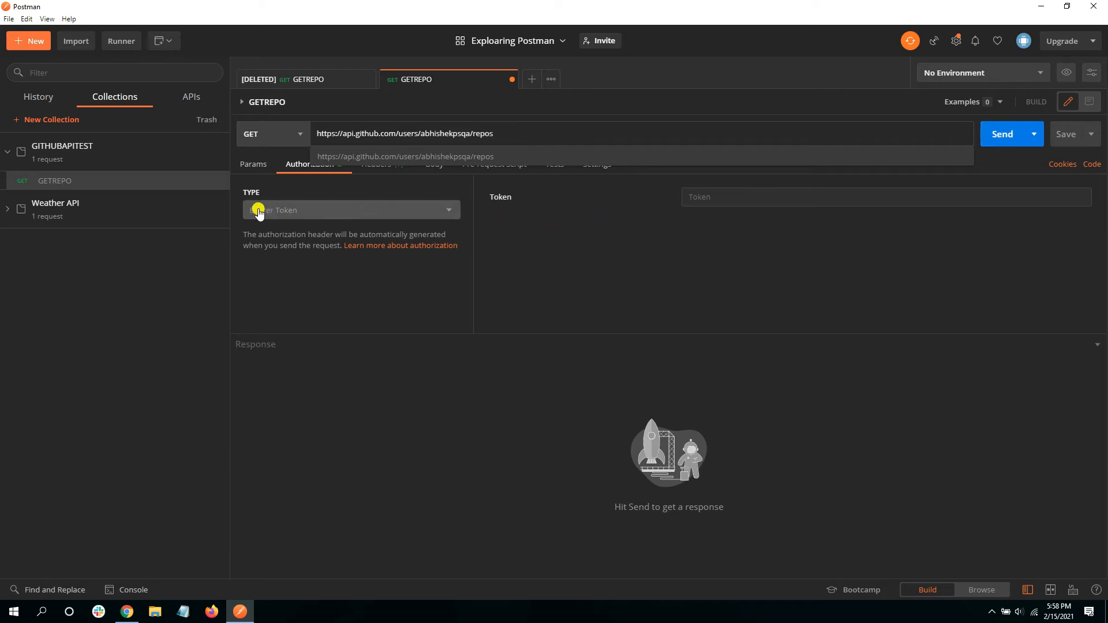
Set the GETREPO request's authorization type to Inherit auth from parent and send the request.
click(289, 211)
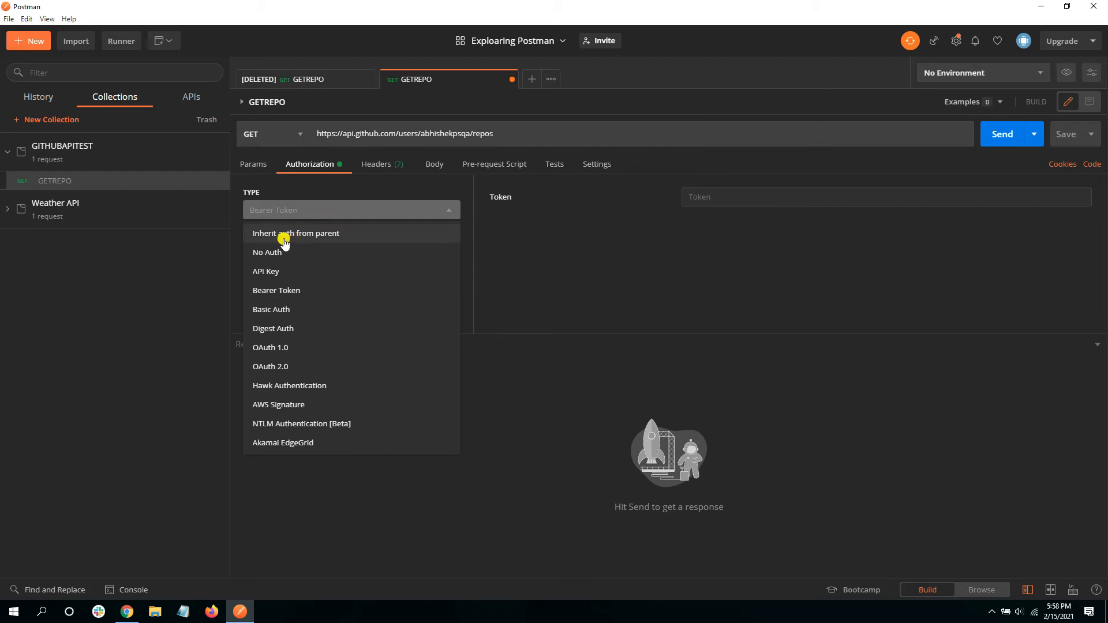
click(315, 233)
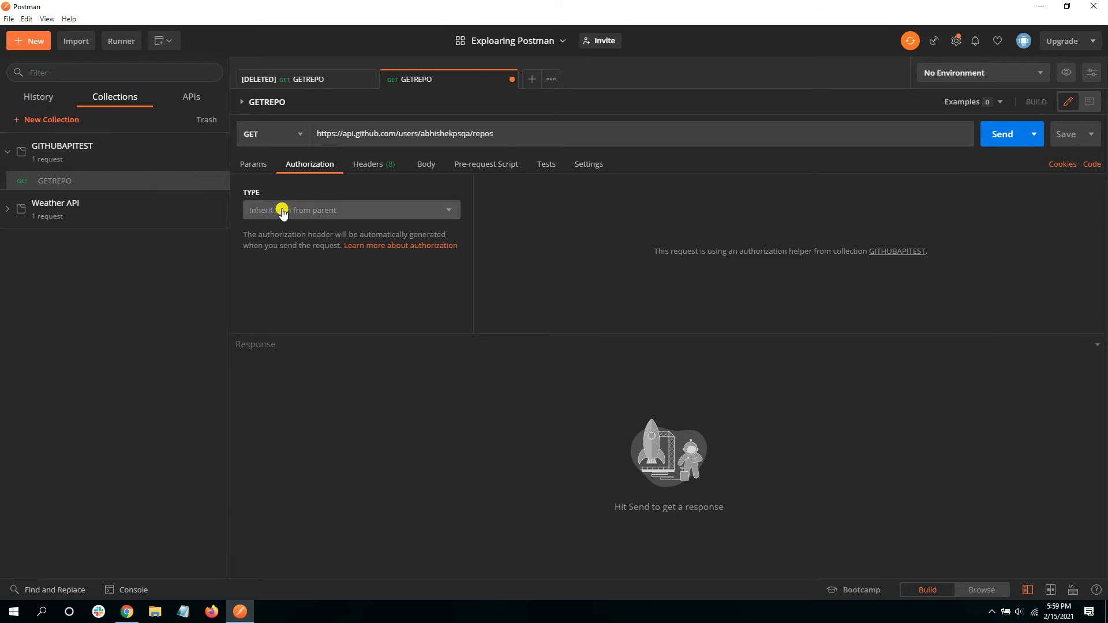
click(1009, 134)
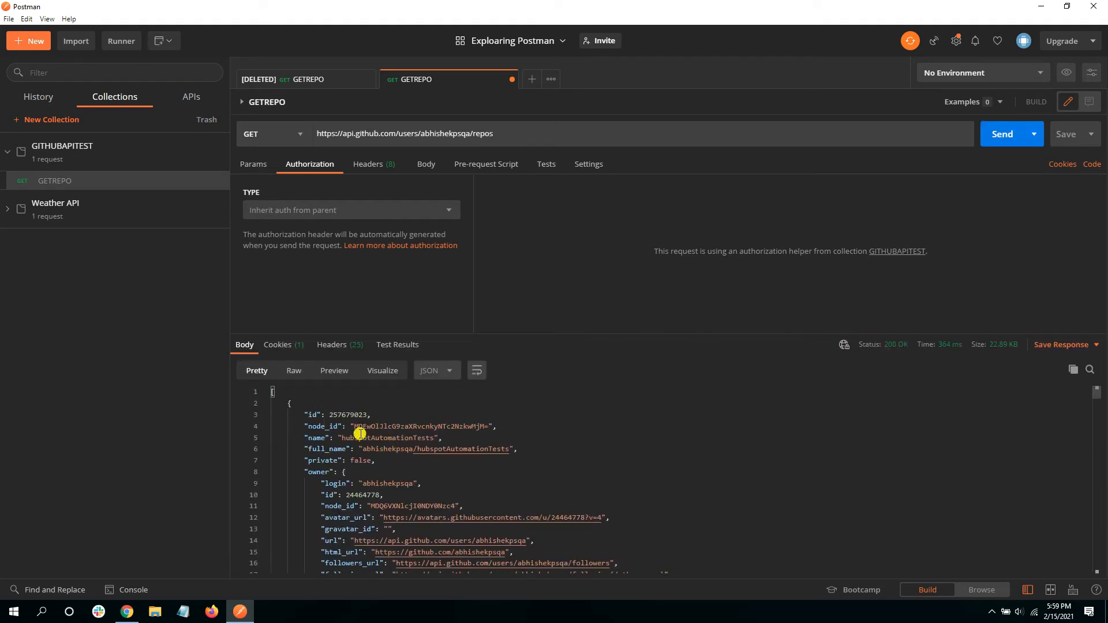
Compare the first repository name in the response with the repository list on GitHub's home page in Chrome, and return to Postman.
drag(342, 438, 431, 438)
scroll(439, 428, down, 1)
scroll(427, 439, down, 1)
scroll(409, 460, up, 2)
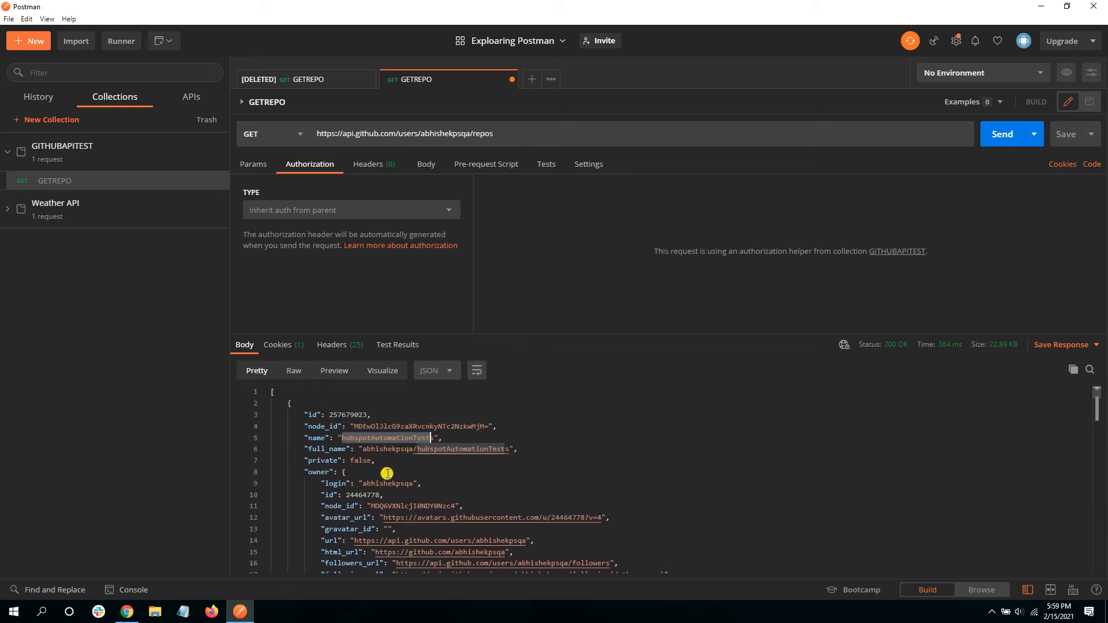
scroll(388, 474, down, 1)
click(127, 611)
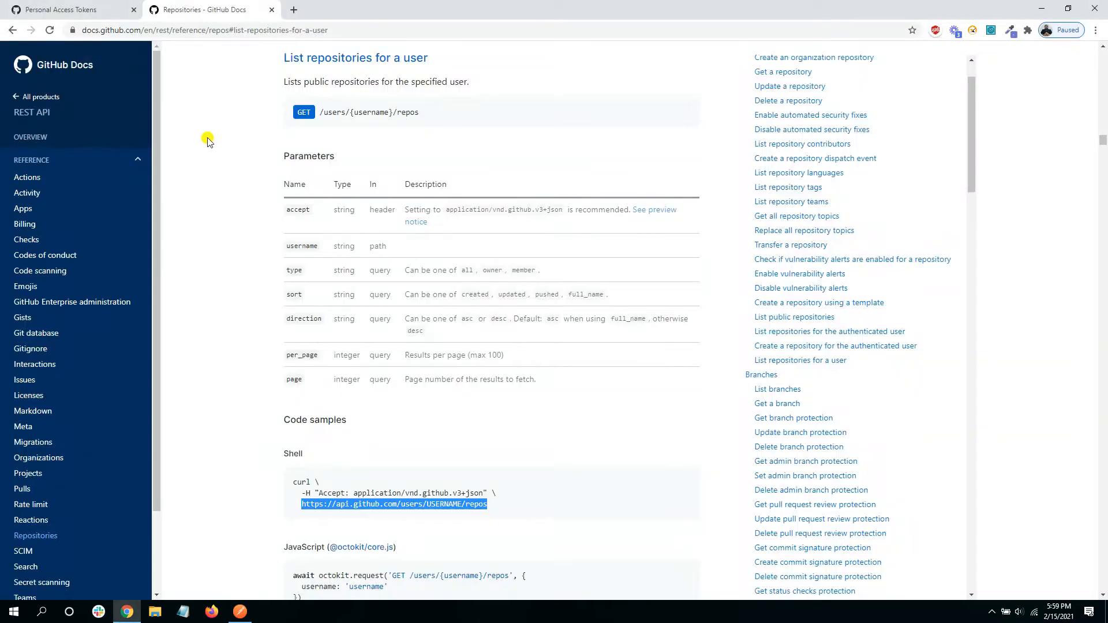
click(73, 8)
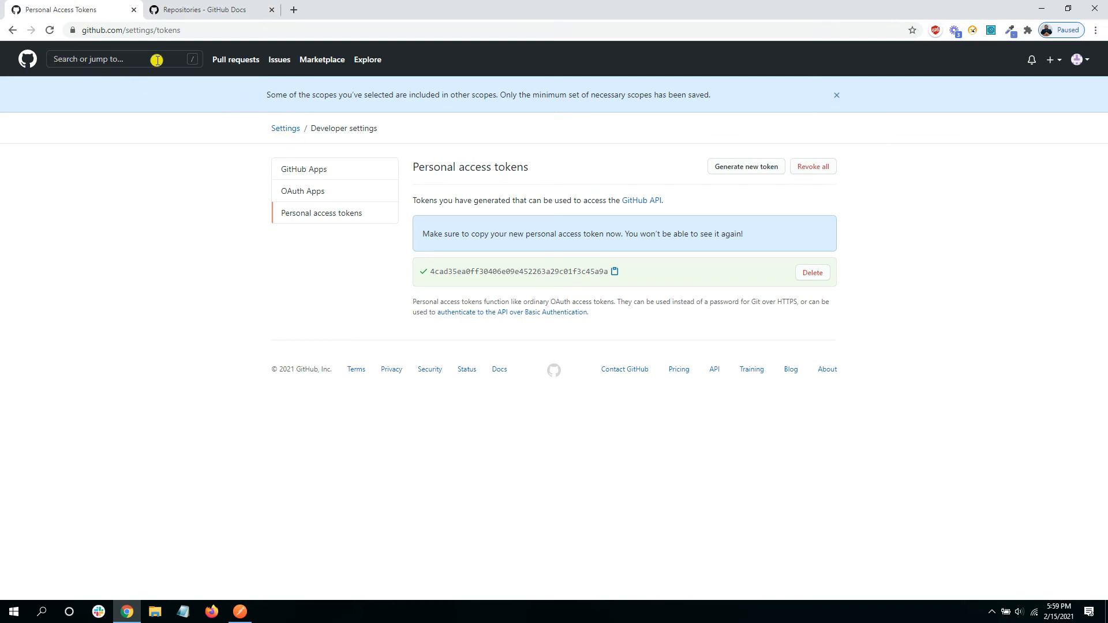
click(26, 65)
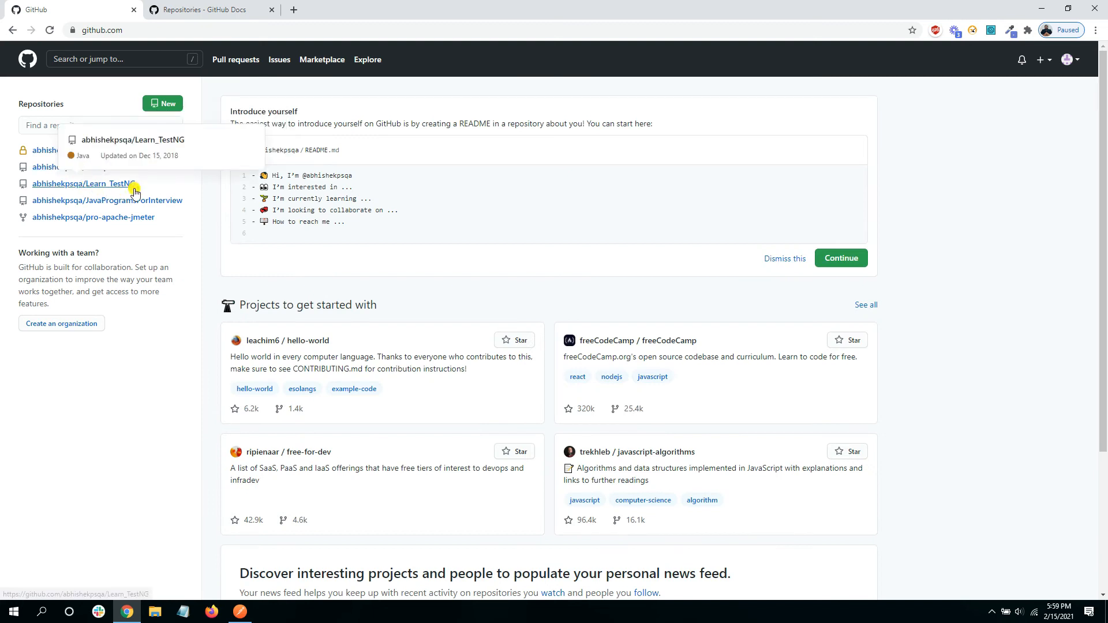
click(132, 617)
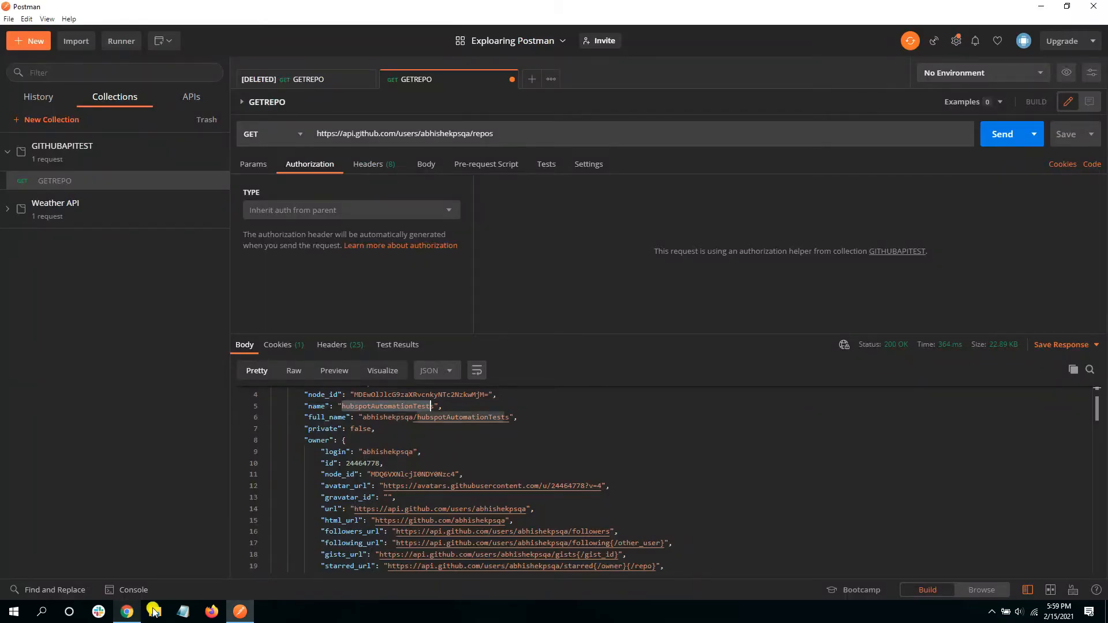
Find the second repository's name in the response, compare it with the GitHub repository list in Chrome, and return to Postman.
scroll(492, 422, down, 1)
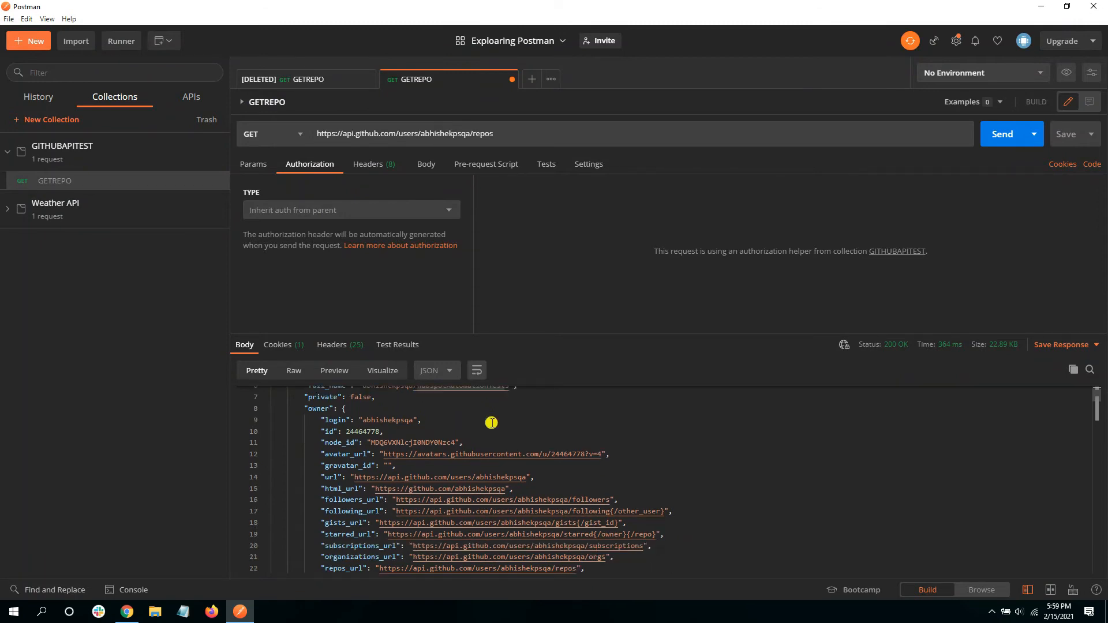
scroll(383, 461, up, 2)
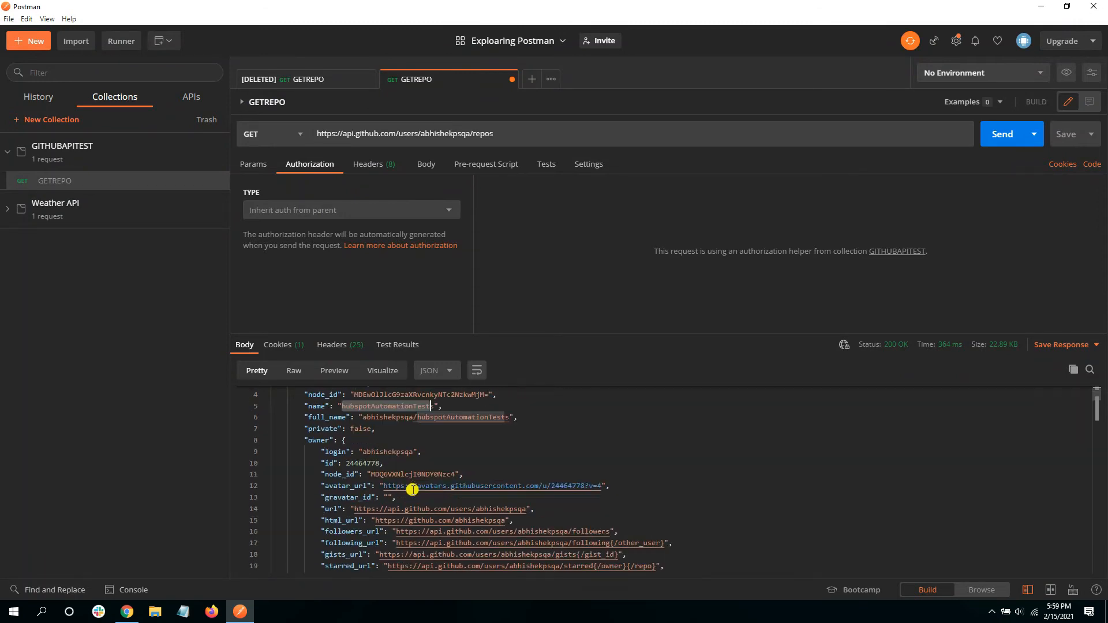
scroll(383, 445, down, 6)
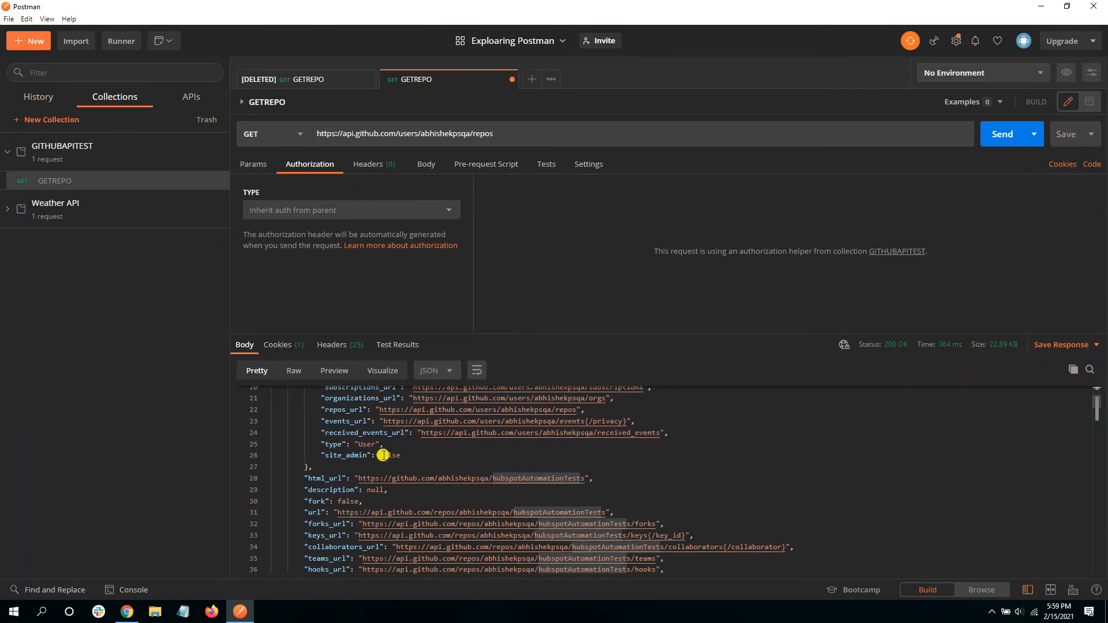
scroll(486, 496, down, 15)
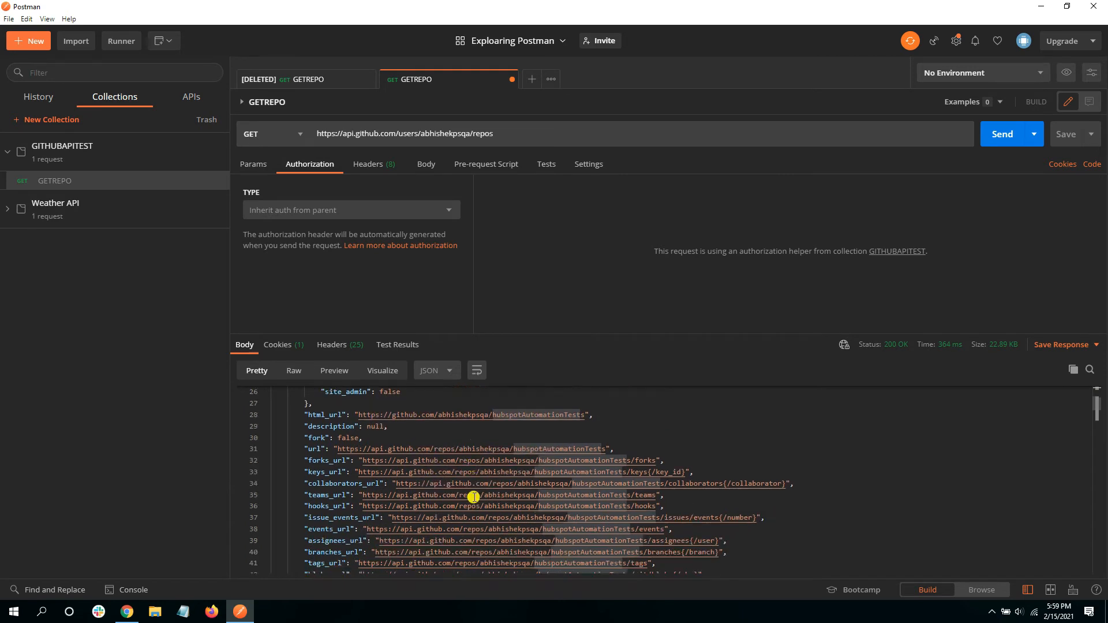
scroll(463, 479, down, 9)
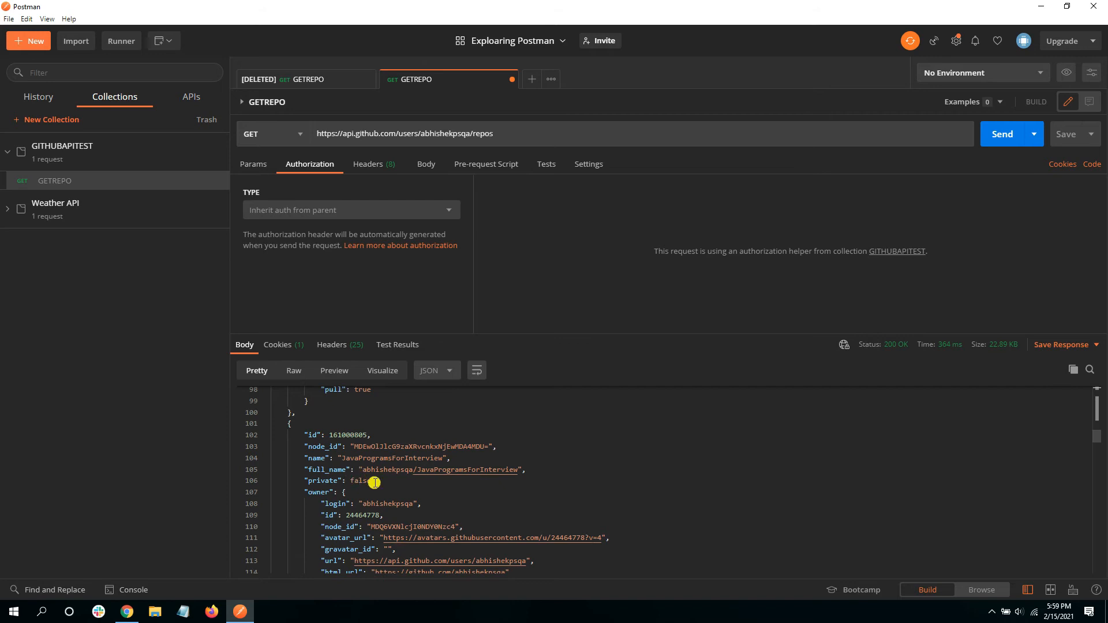
scroll(378, 483, down, 1)
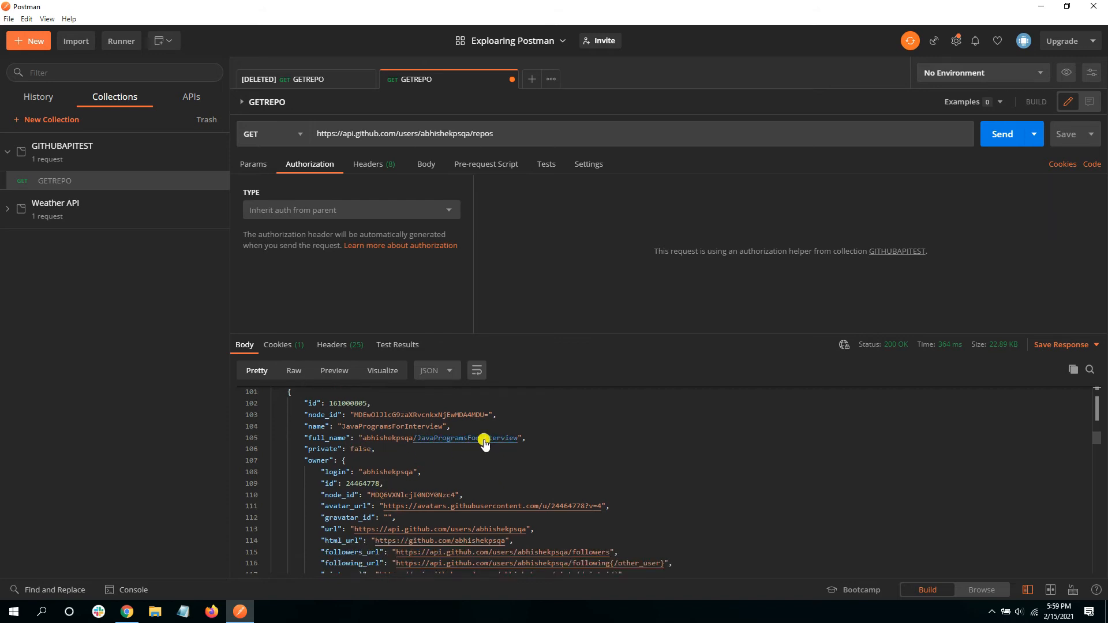
click(127, 612)
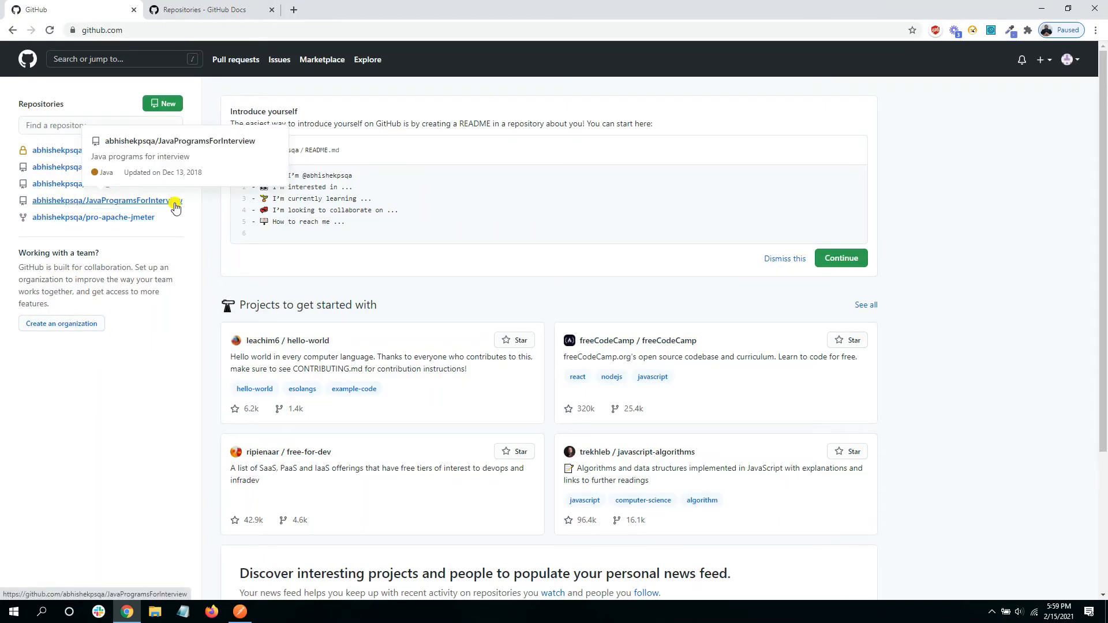
click(238, 614)
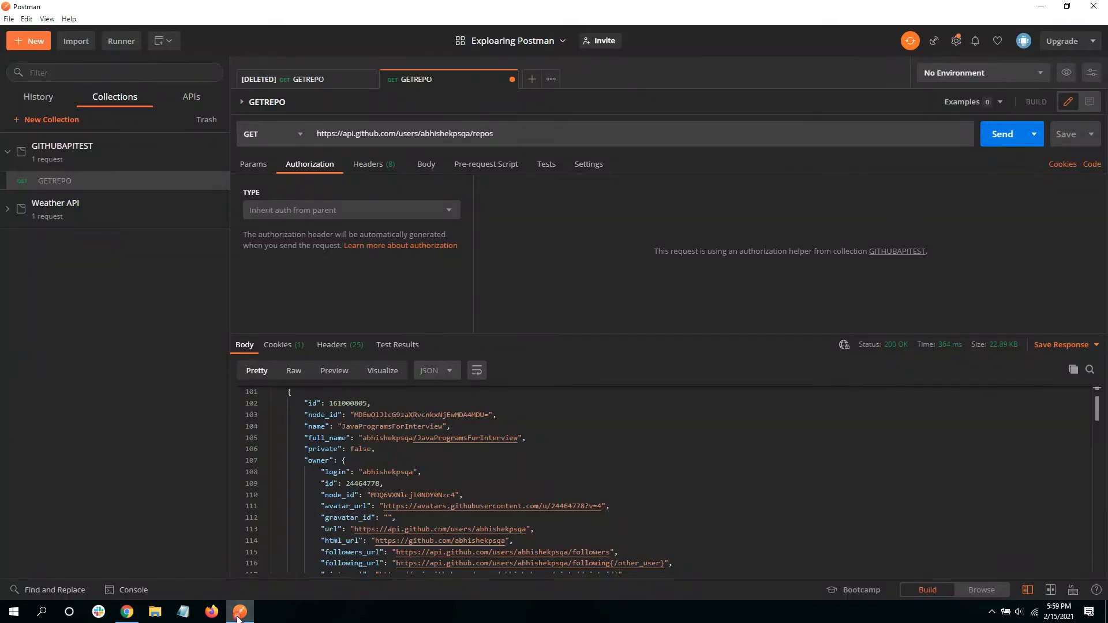
Enlarge the response area slightly and look through the remaining repository details in the JSON body.
scroll(489, 498, down, 5)
scroll(485, 461, down, 3)
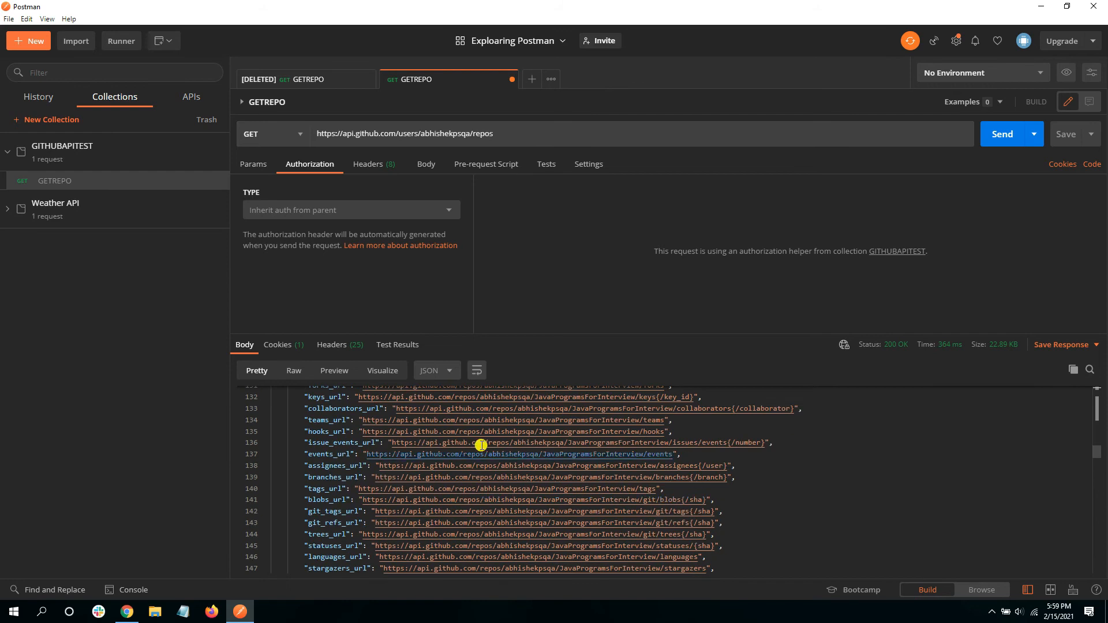
drag(508, 334, 501, 295)
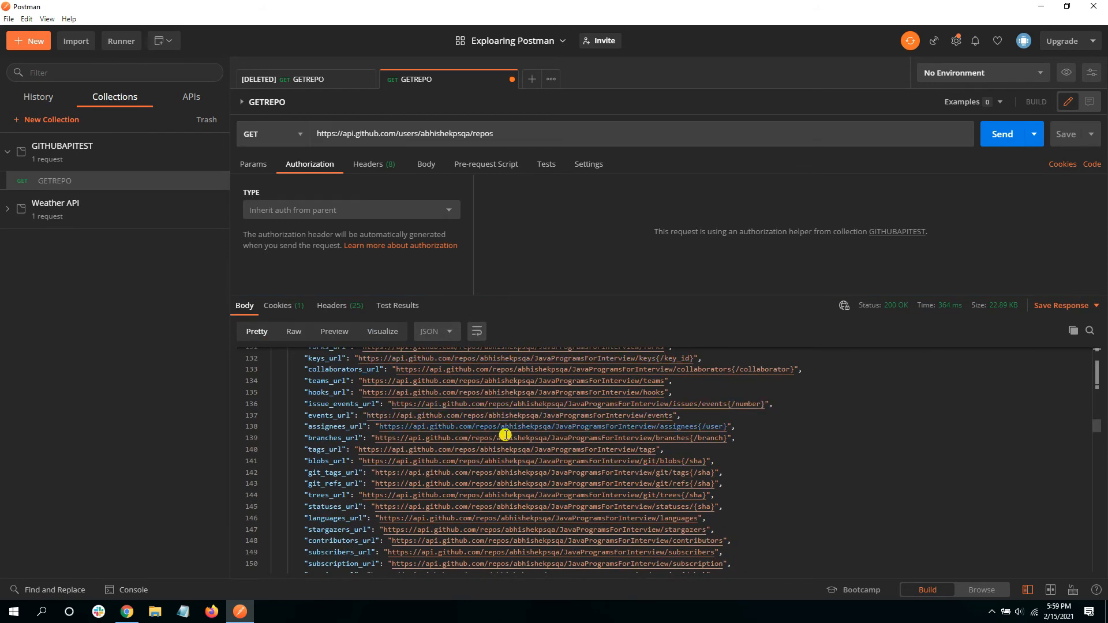
scroll(502, 438, up, 15)
scroll(502, 449, up, 5)
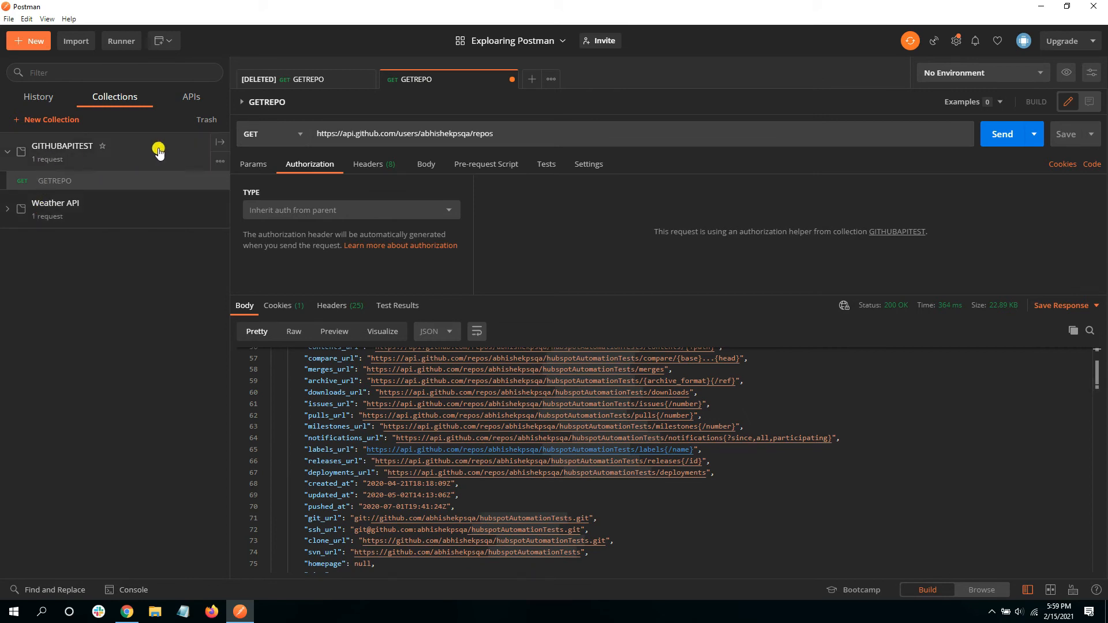
Add a request named CREATEREPO to the GITHUBAPITEST collection.
click(220, 161)
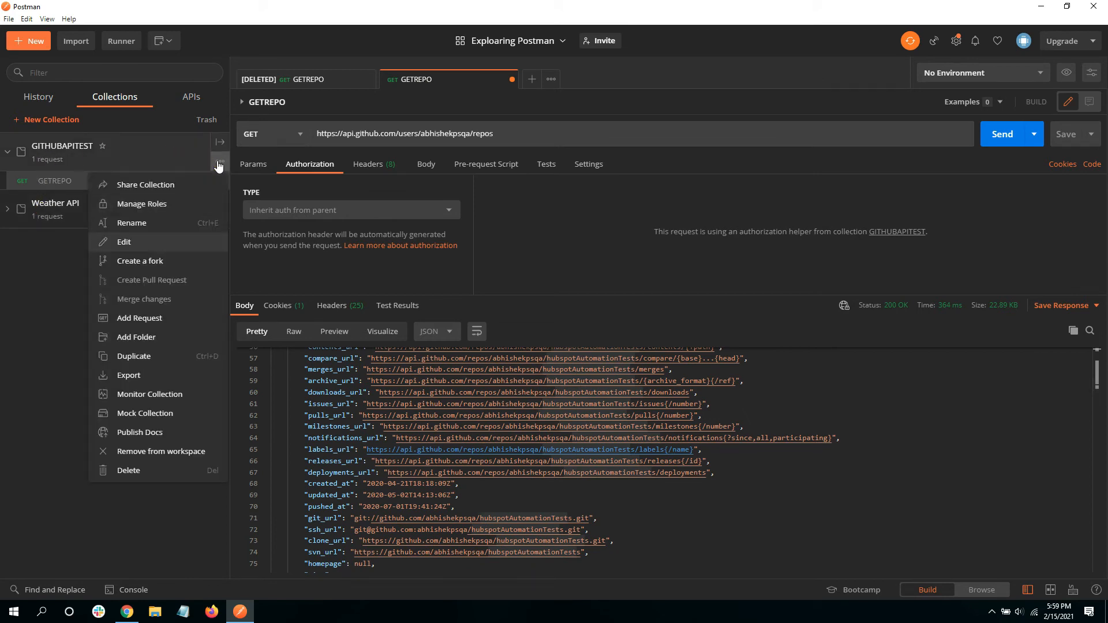
click(153, 320)
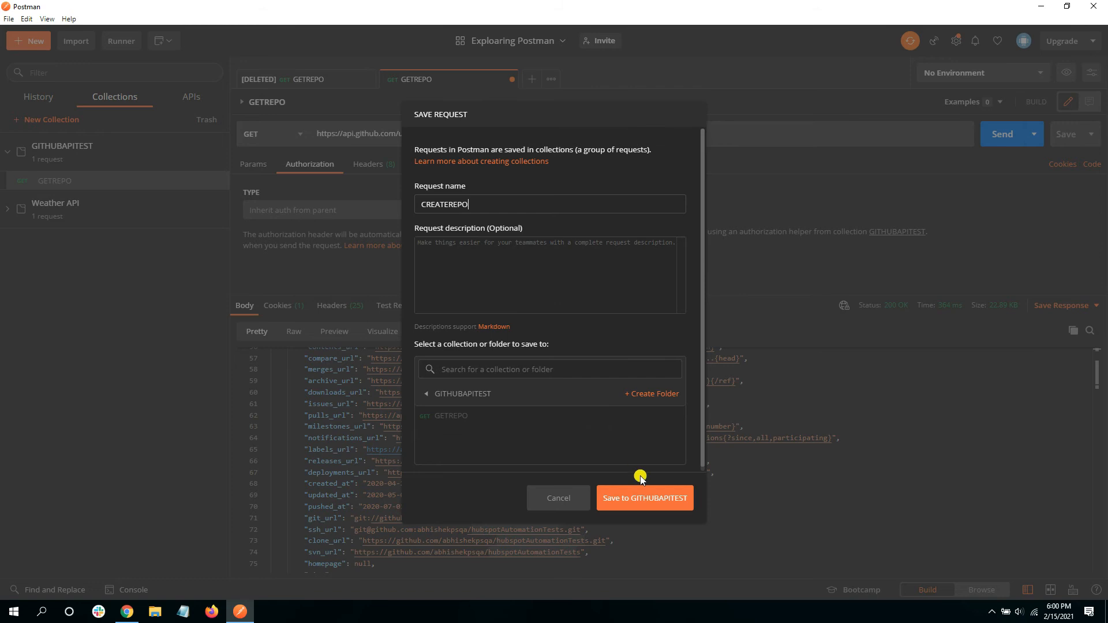
click(643, 497)
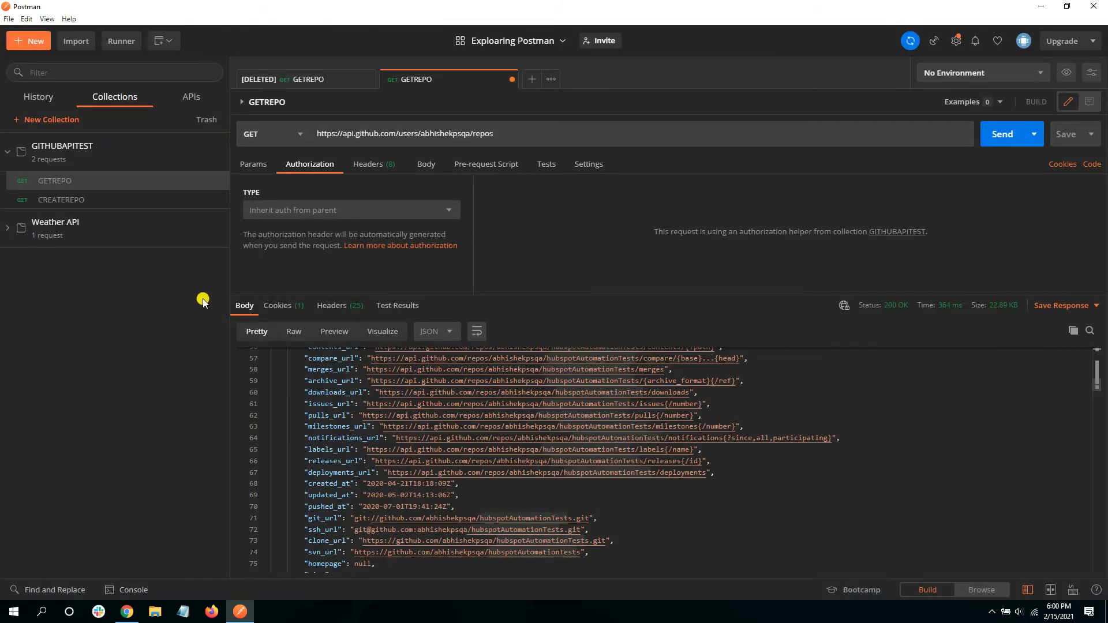
Open the CREATEREPO request, set its method to POST and view its authorization settings.
click(85, 197)
click(289, 135)
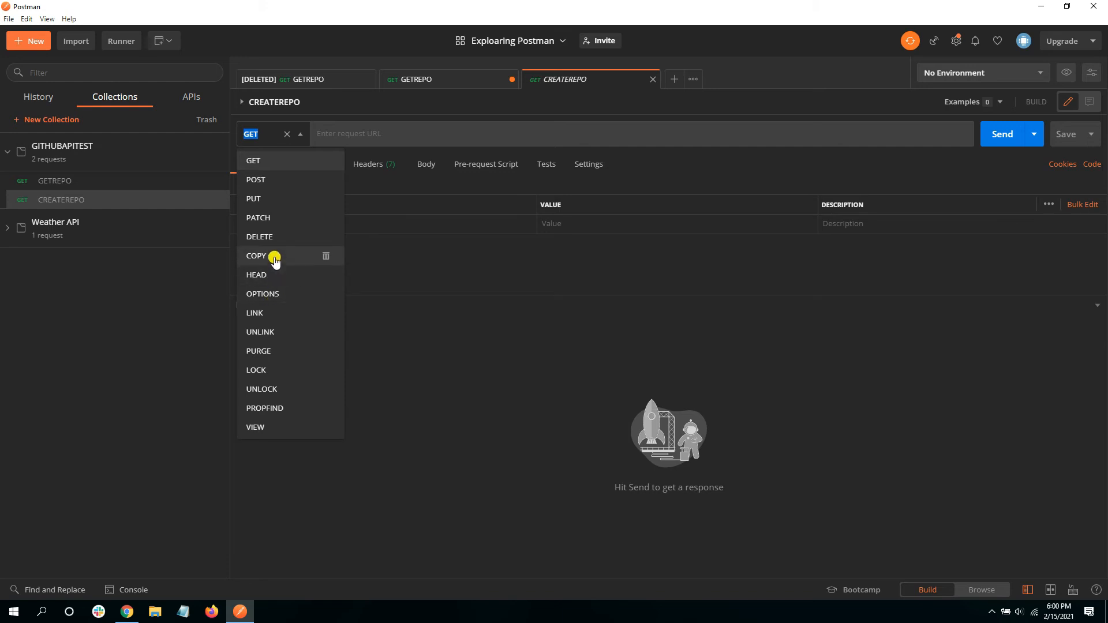
click(270, 180)
click(314, 166)
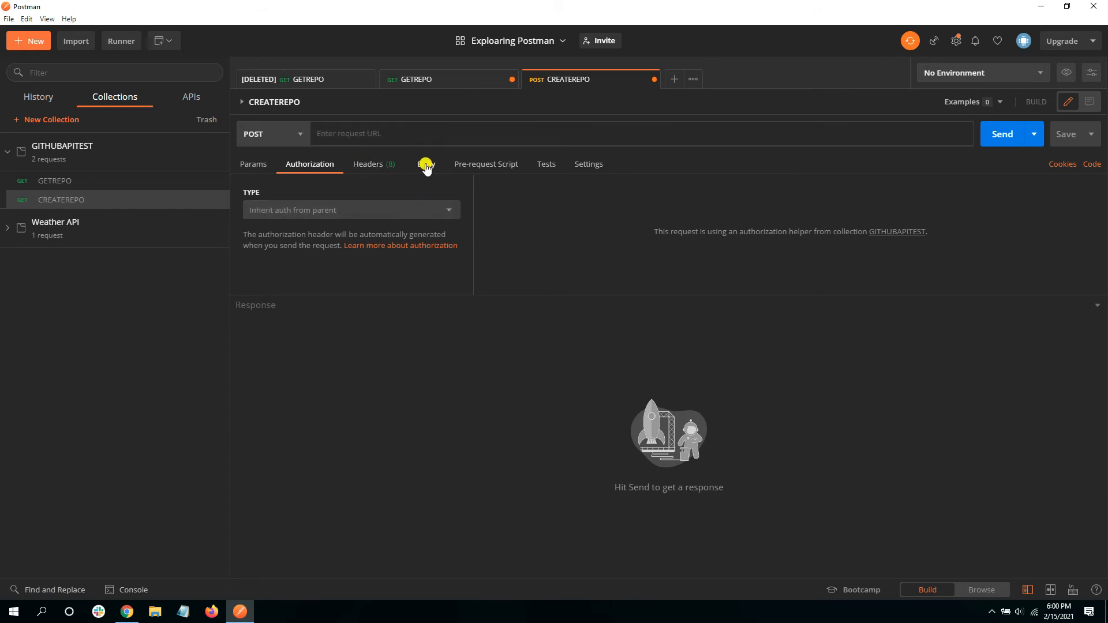
Switch to Chrome and go to Create a repository for the authenticated user in the GitHub Repositories reference.
click(127, 613)
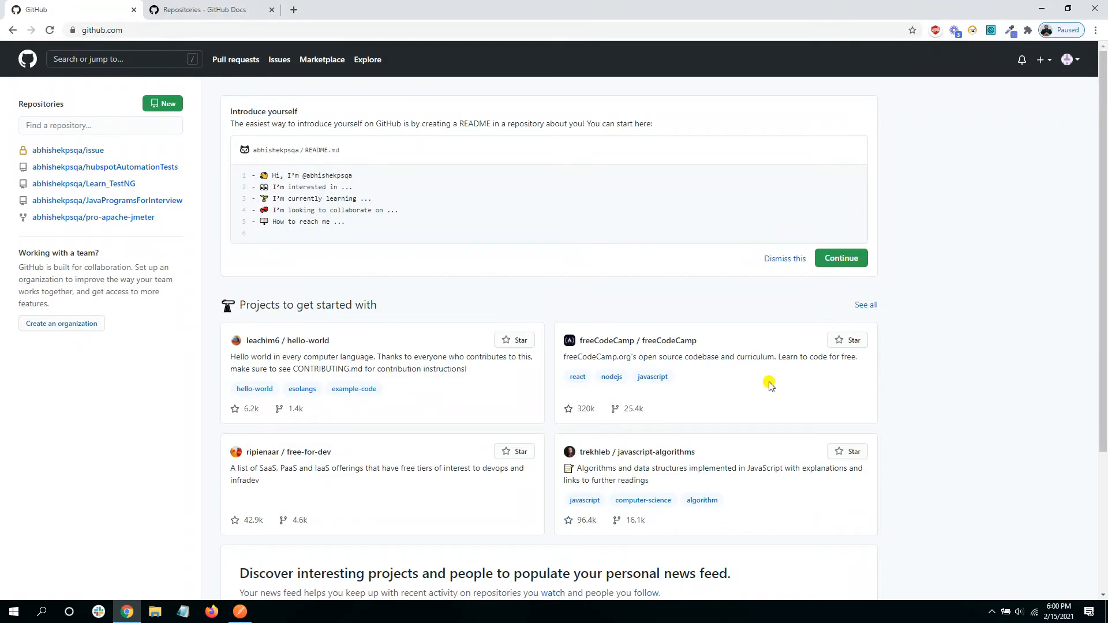
click(250, 12)
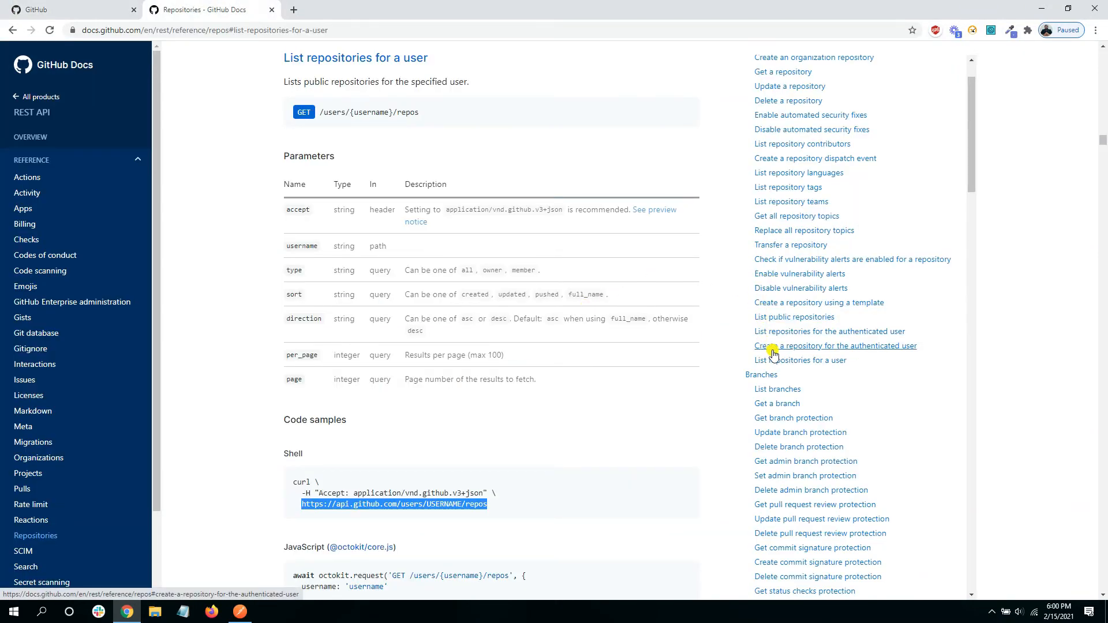
click(863, 351)
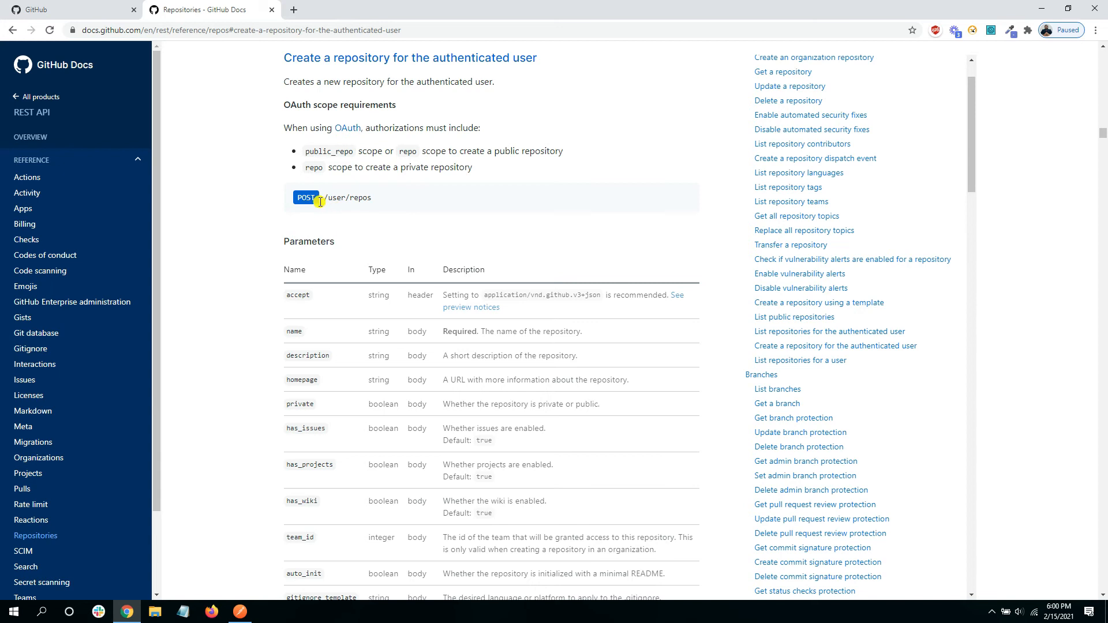
drag(333, 207, 377, 205)
right_click(363, 201)
click(376, 208)
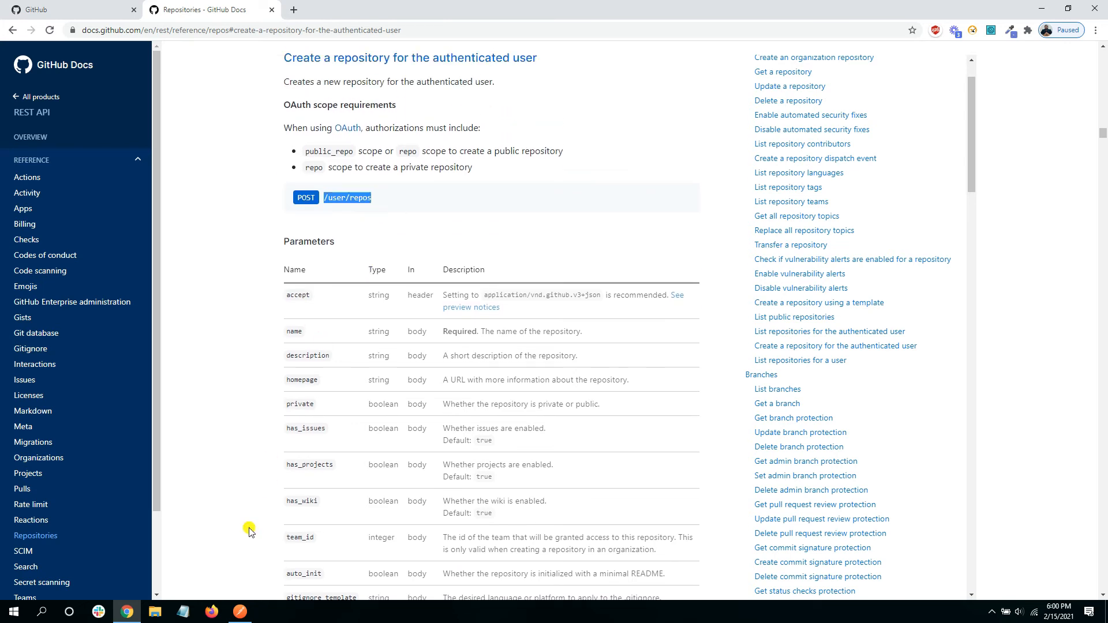
click(241, 612)
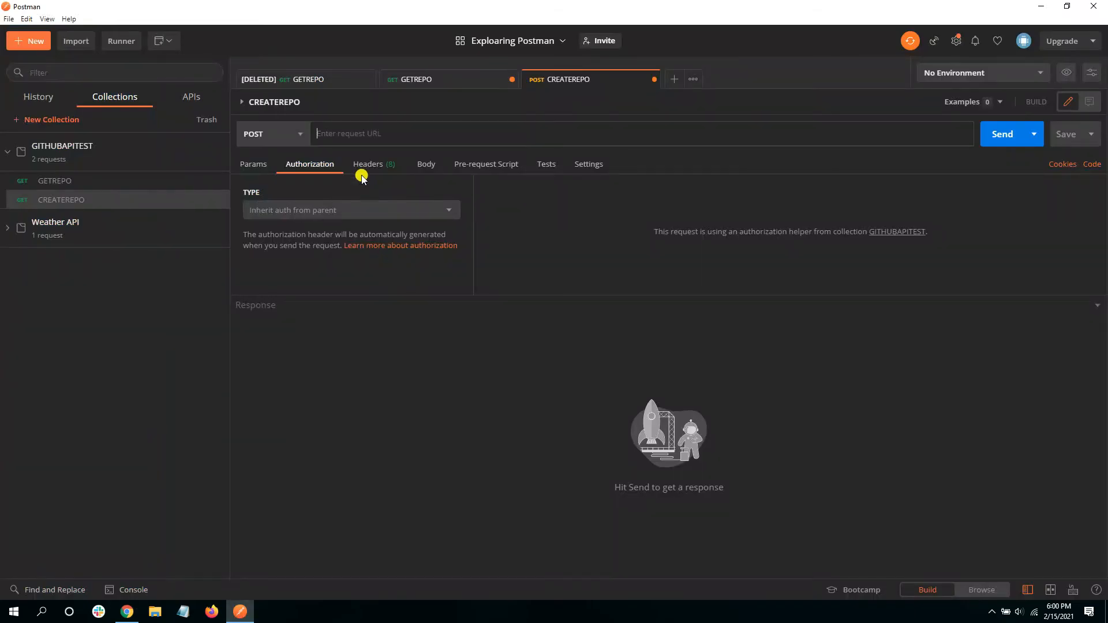
click(127, 612)
scroll(337, 446, down, 6)
scroll(338, 446, down, 4)
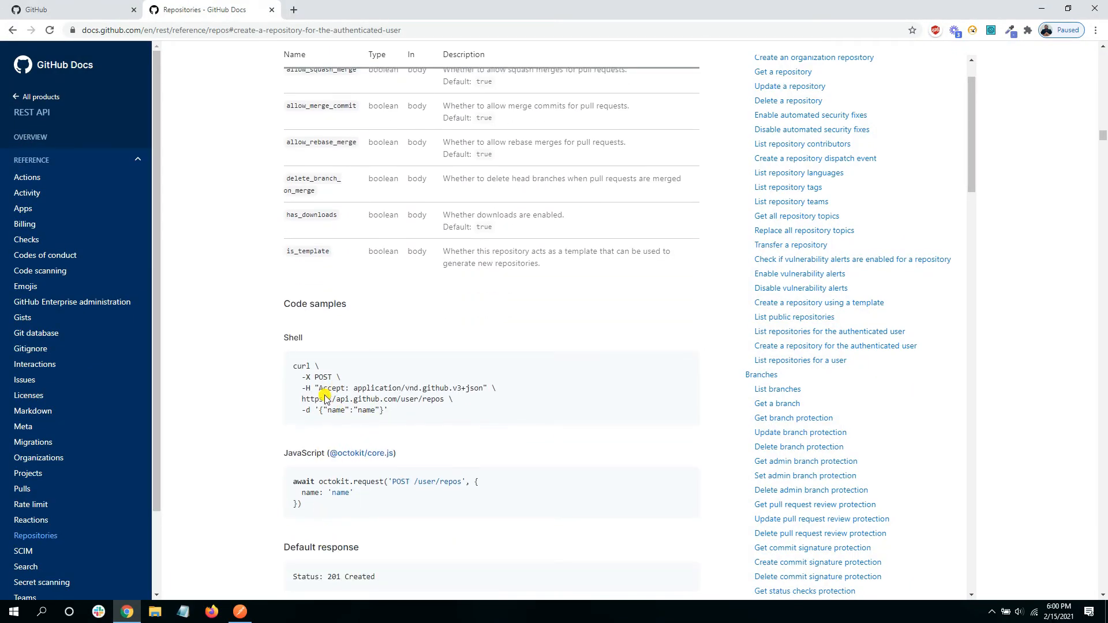
drag(305, 400, 428, 397)
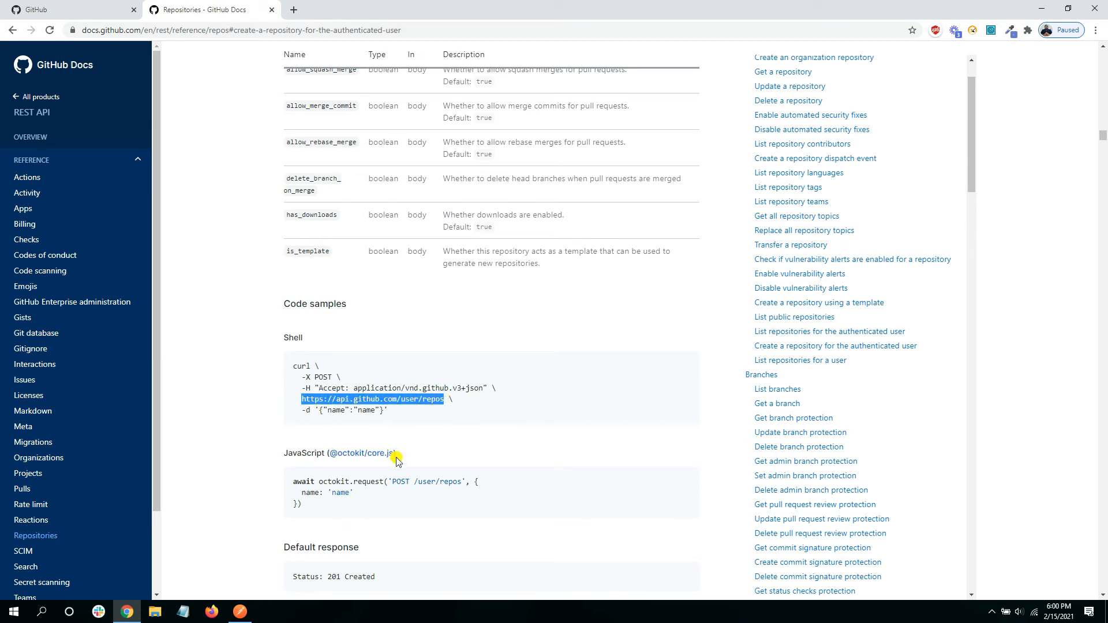
click(240, 612)
key(ctrl+v)
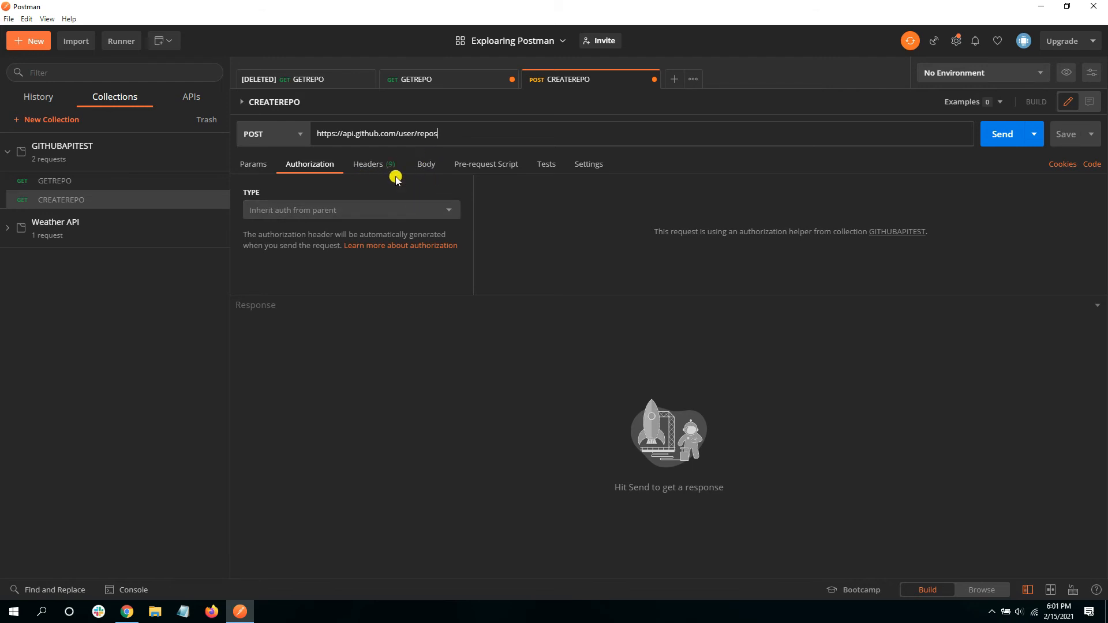
View the CREATEREPO request body settings, switch to Chrome and copy name: 'name' from the docs' JavaScript code sample.
click(426, 164)
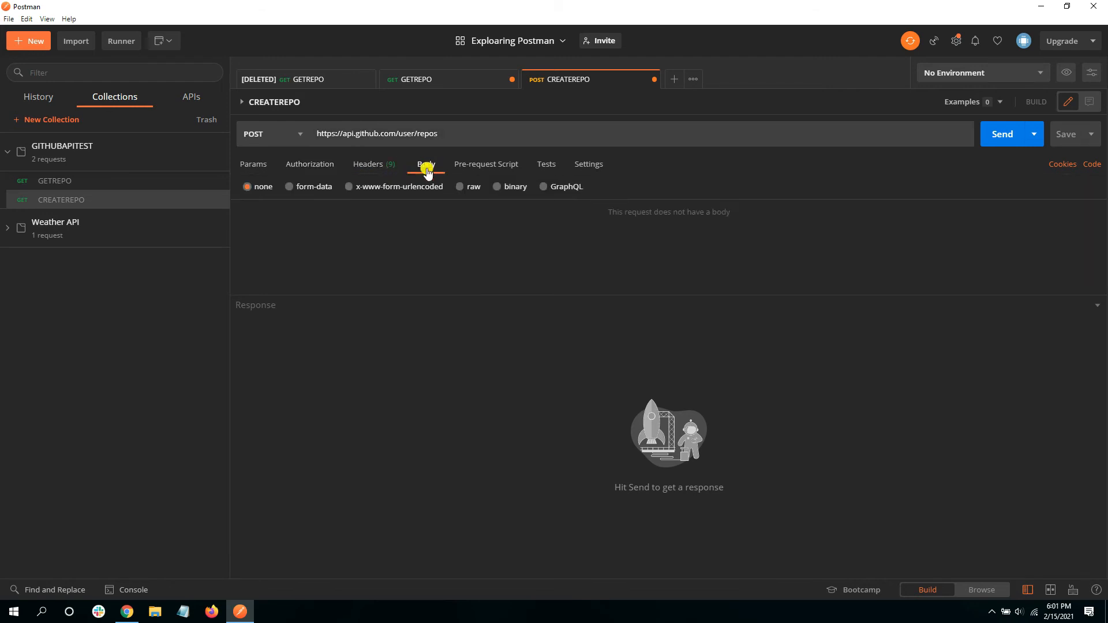
click(127, 612)
scroll(279, 453, down, 1)
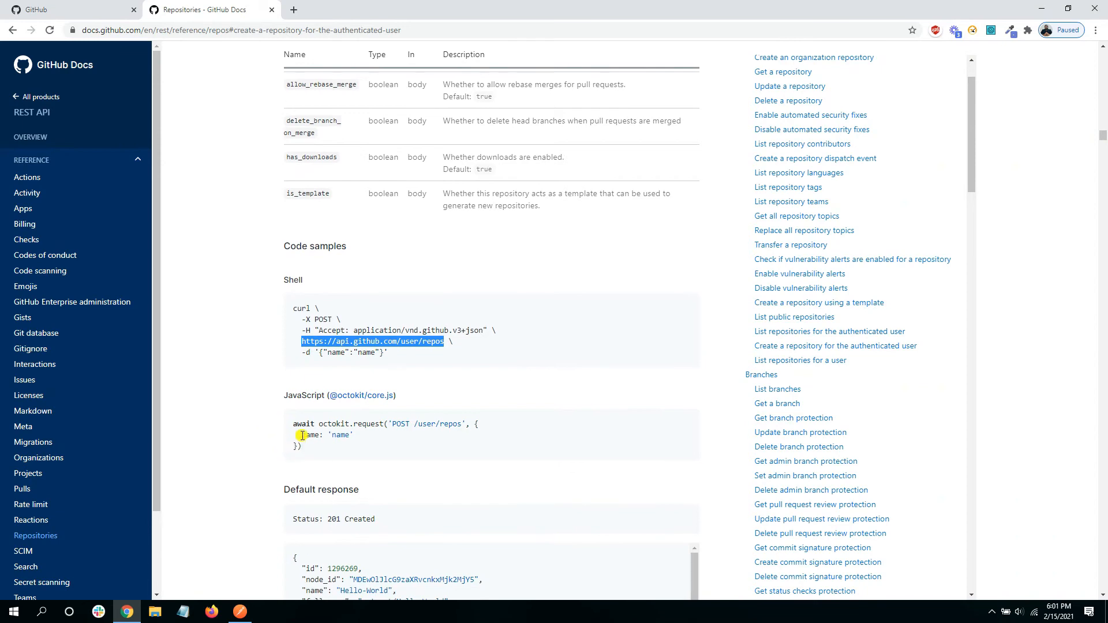
drag(302, 438, 333, 438)
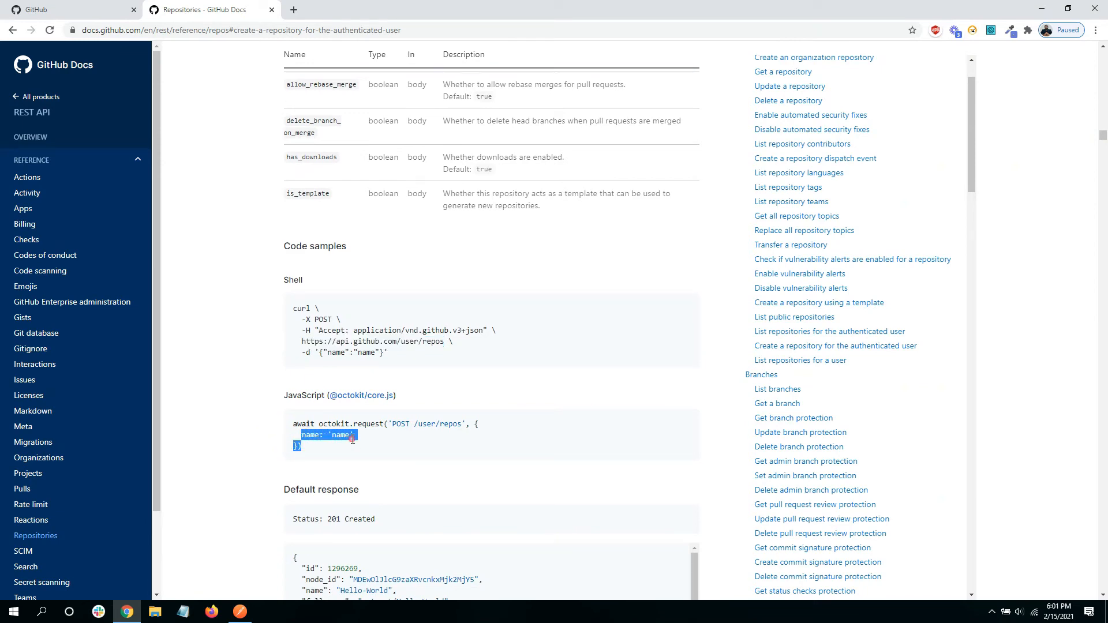
click(296, 435)
Switch to Postman, set the CREATEREPO body to raw JSON and paste the copied name: 'name' line into it.
click(240, 612)
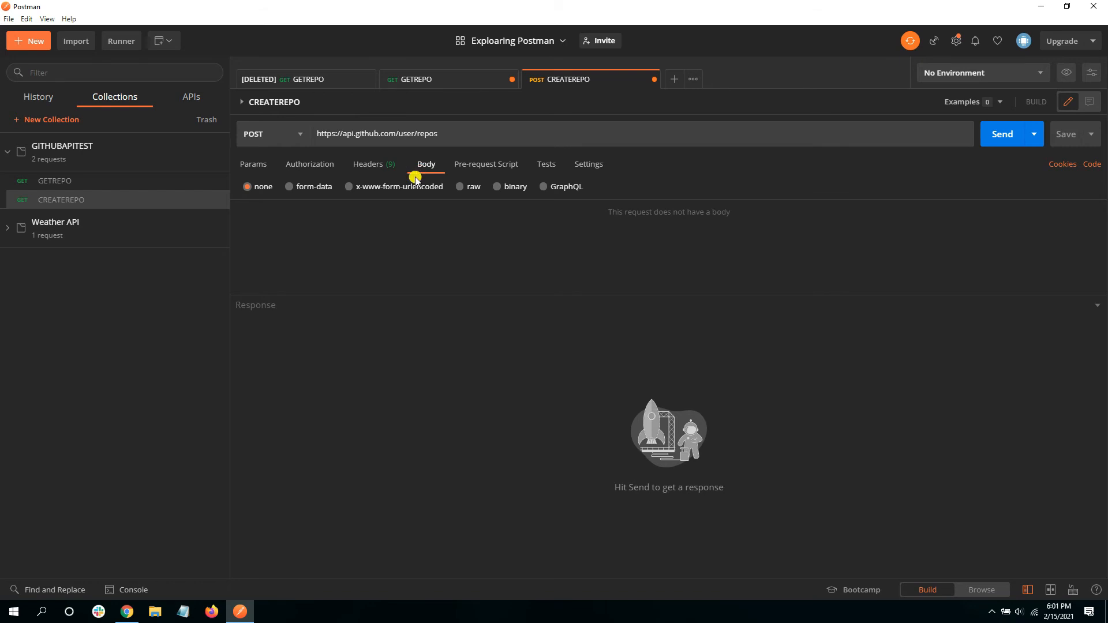
click(461, 188)
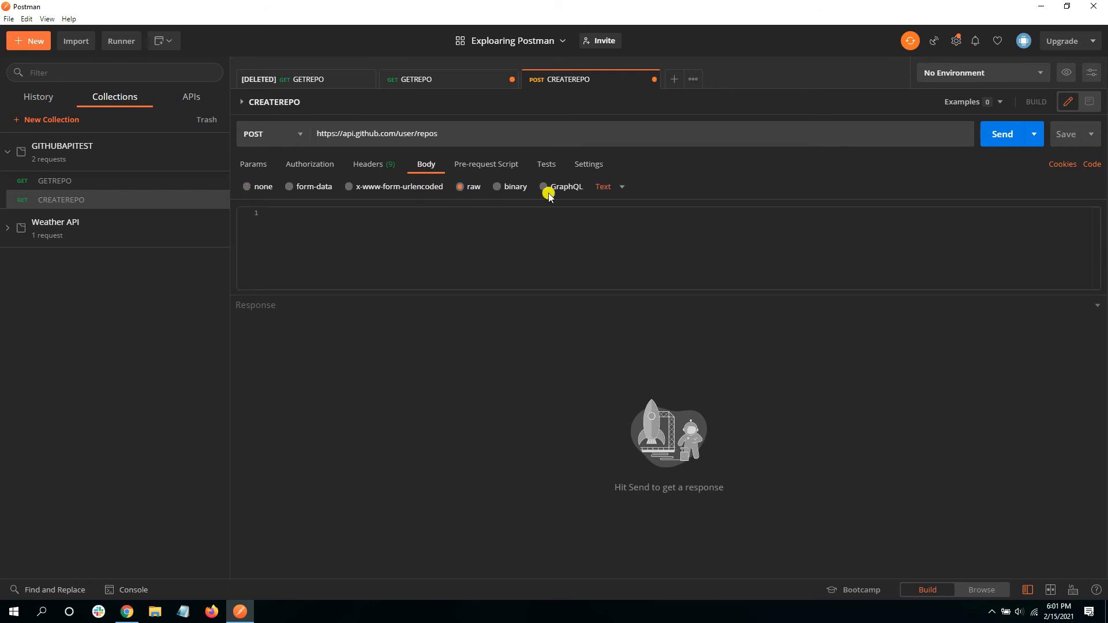
click(603, 186)
click(610, 246)
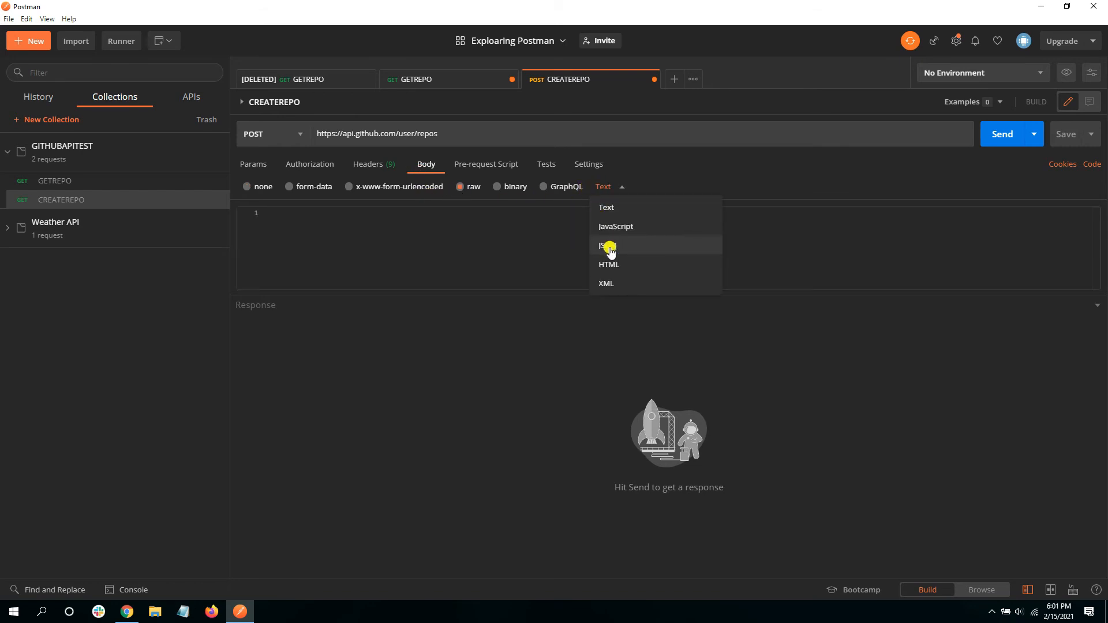
key(ctrl+v)
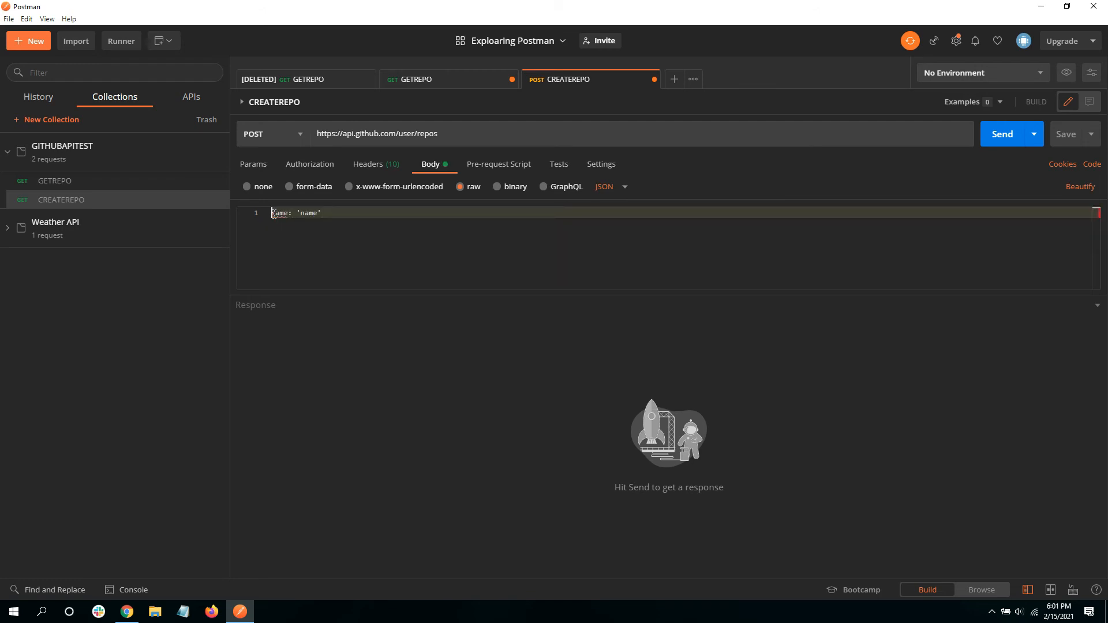
Edit the CREATEREPO body to read {"name": "TestPOSTMAN"}, send the request and check the response status.
text({)
text("name")
key(BackSpace)
double_click(322, 212)
text(TestPOSTMAN"})
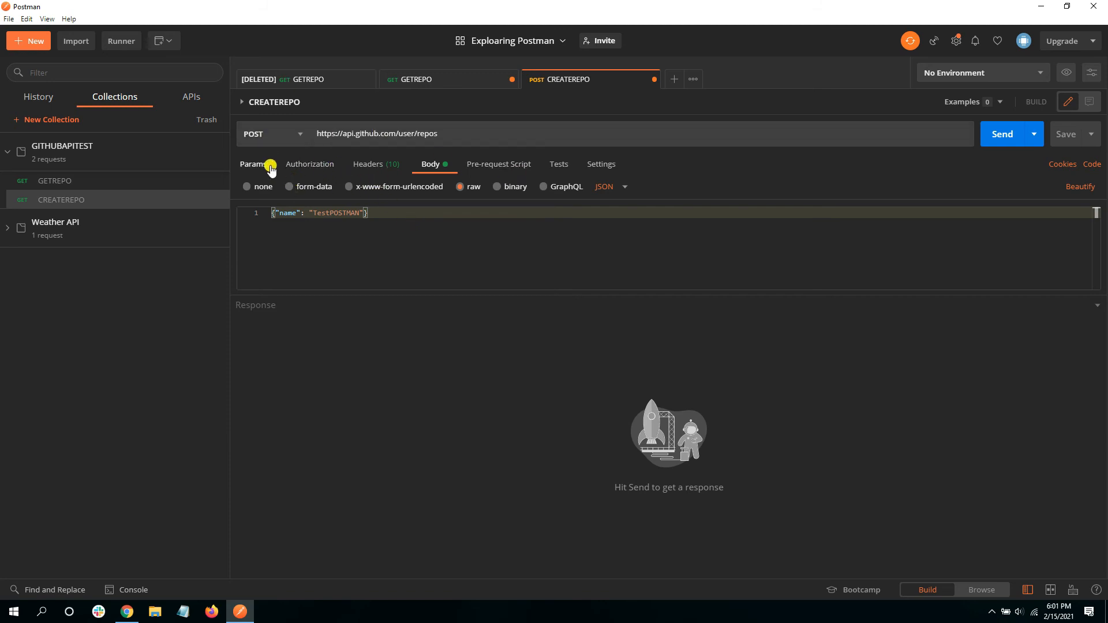
click(992, 137)
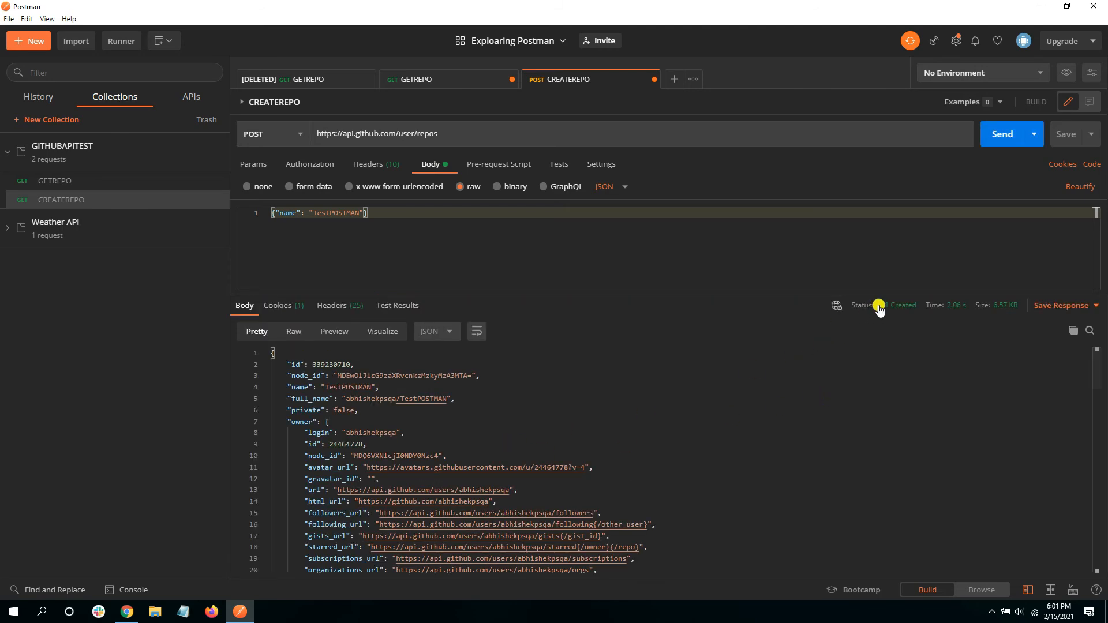
mouse_move(903, 306)
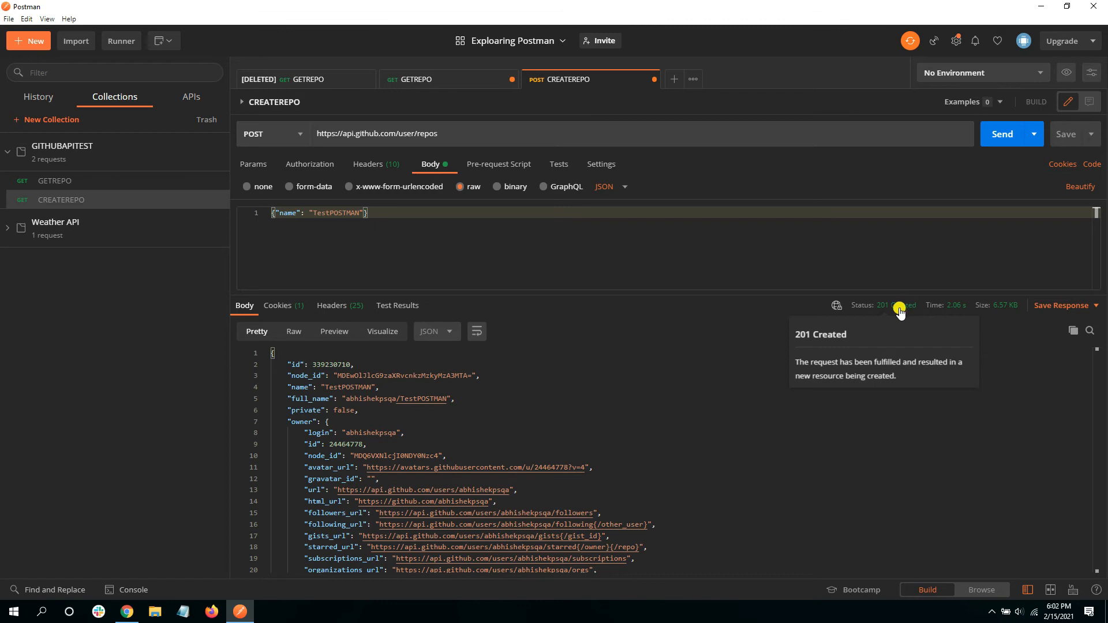
Switch to Chrome, view the TestPOSTMAN repository on GitHub and return to the GitHub home page.
click(127, 612)
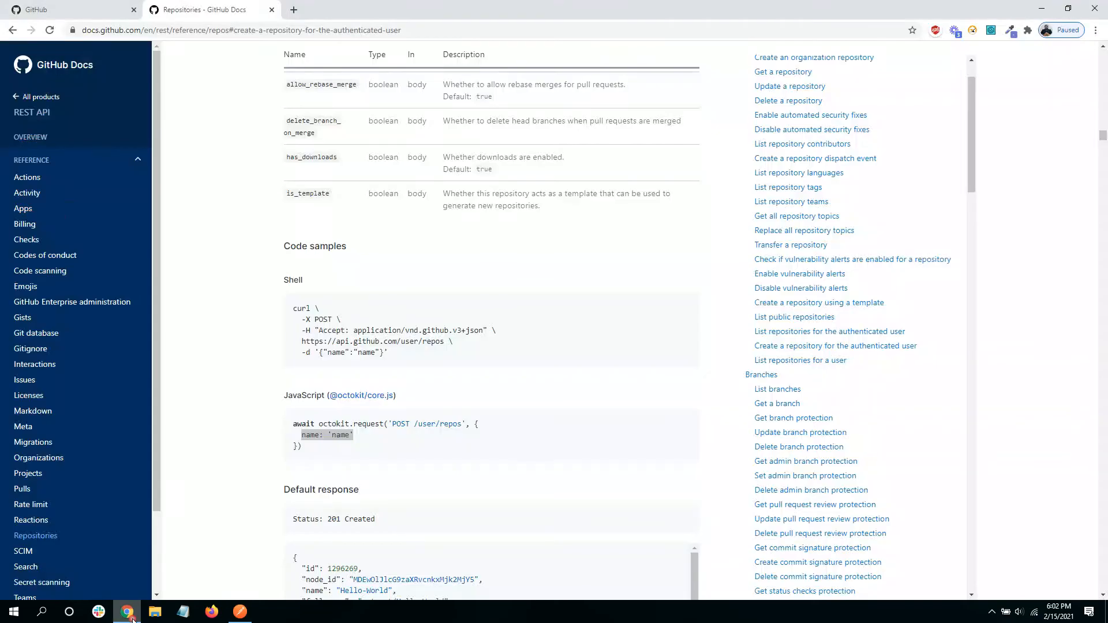
click(80, 11)
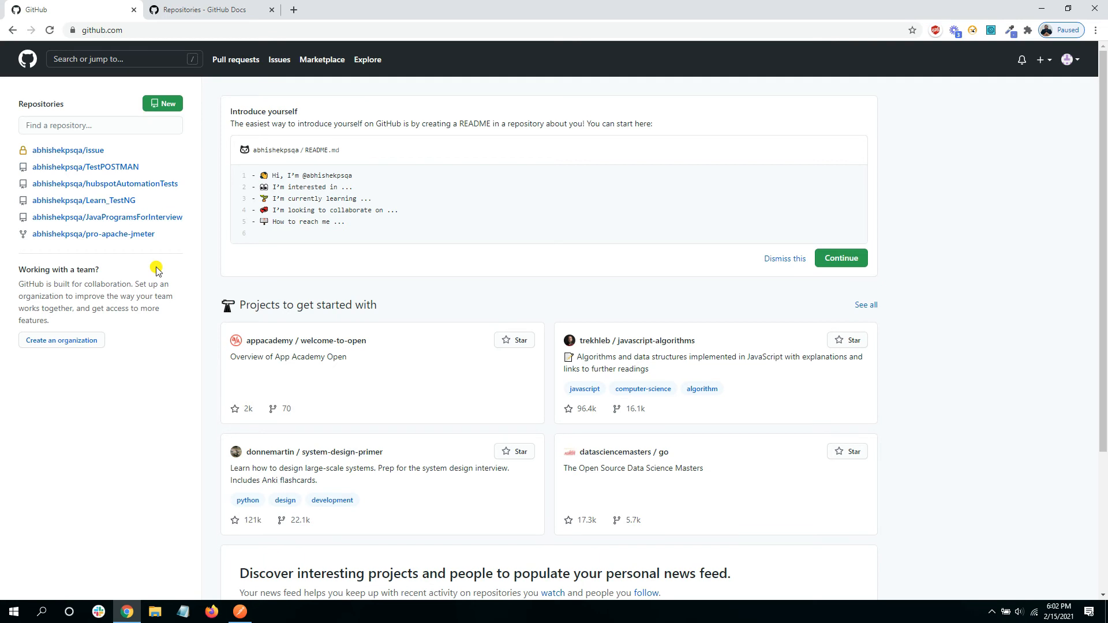
click(106, 172)
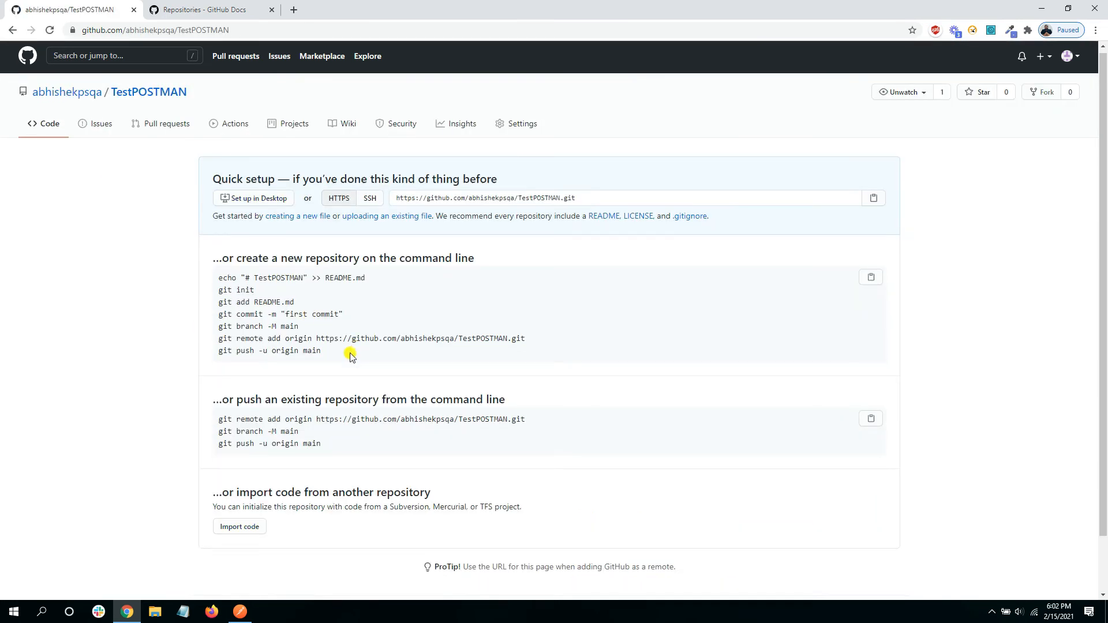
click(28, 56)
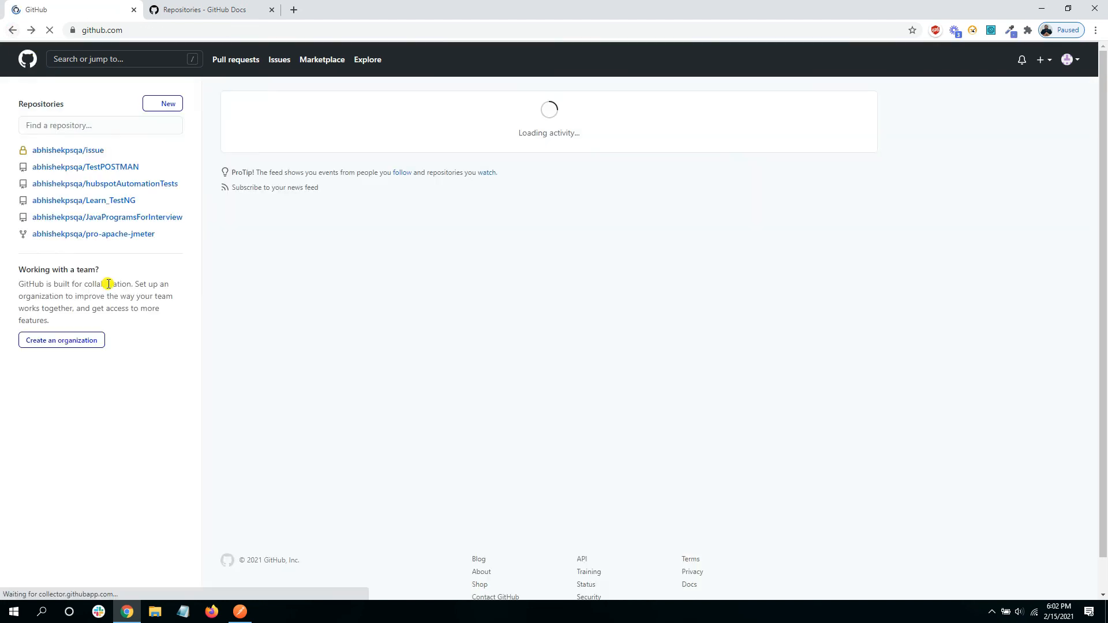
click(240, 611)
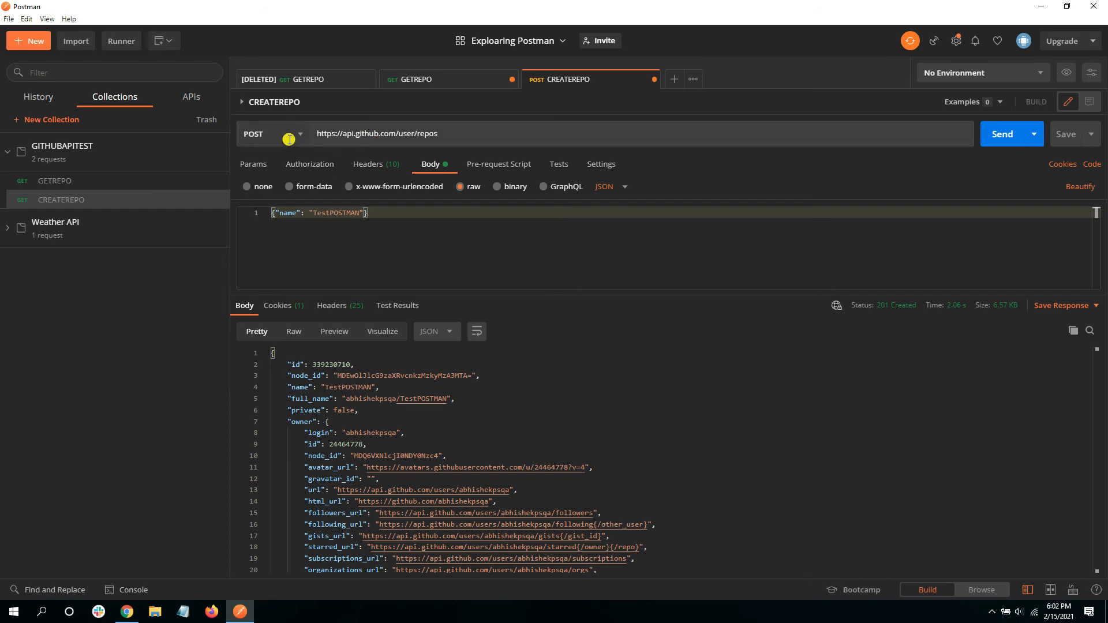
click(336, 134)
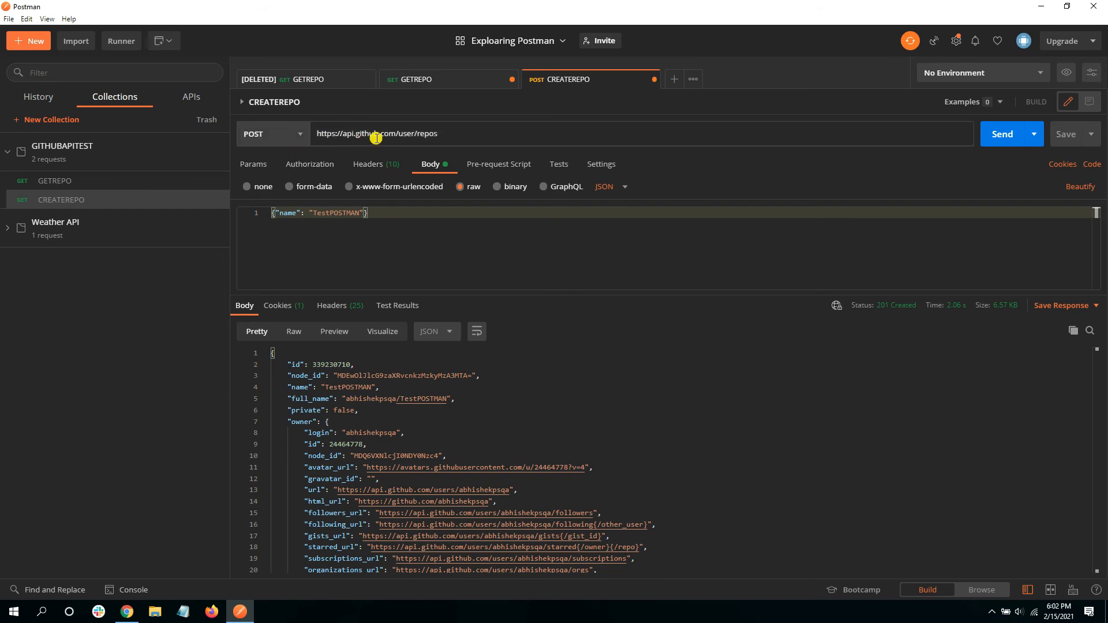
drag(373, 138, 321, 134)
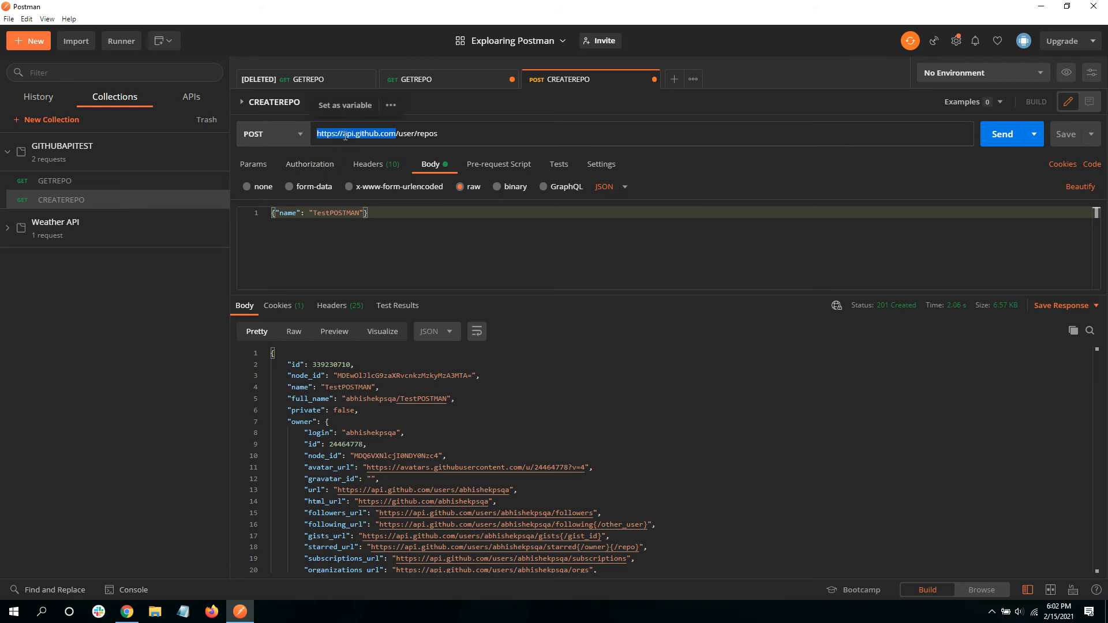
right_click(346, 136)
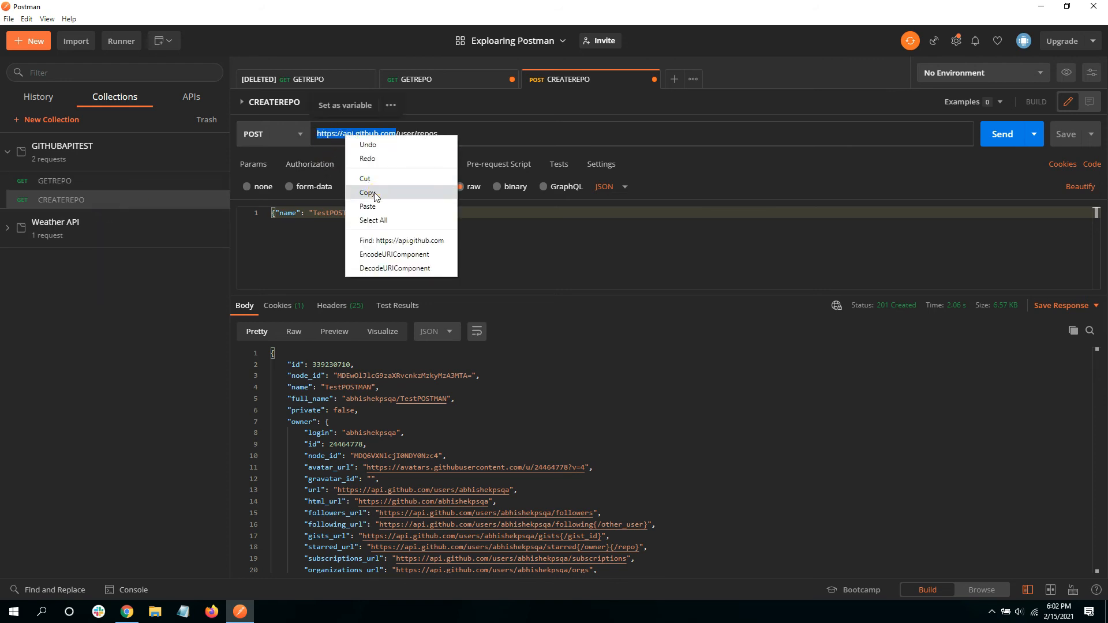
click(374, 194)
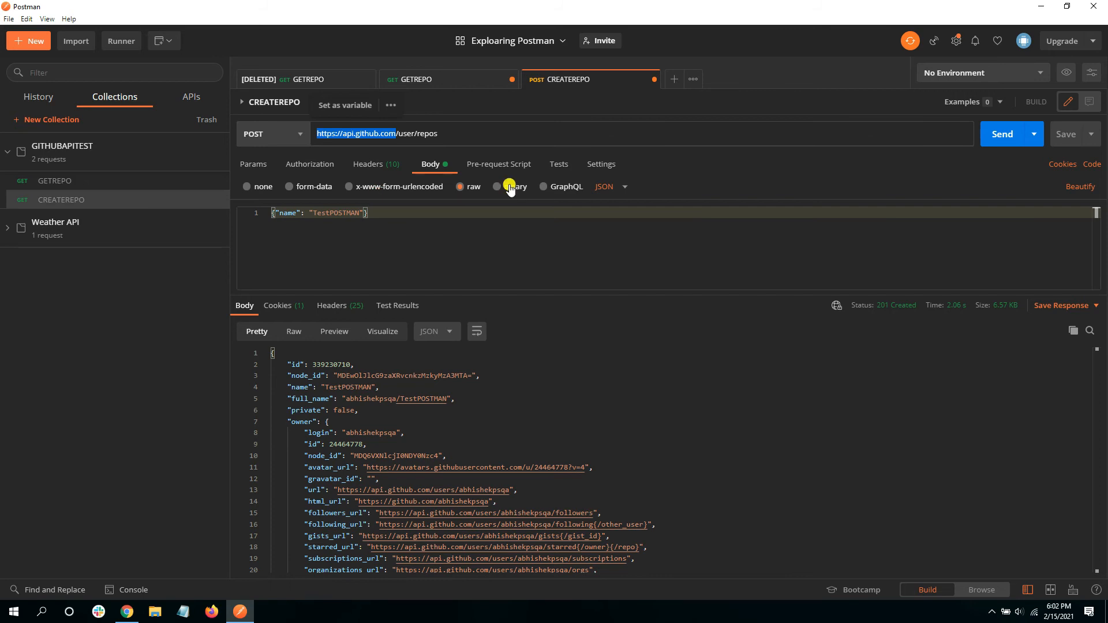
click(140, 161)
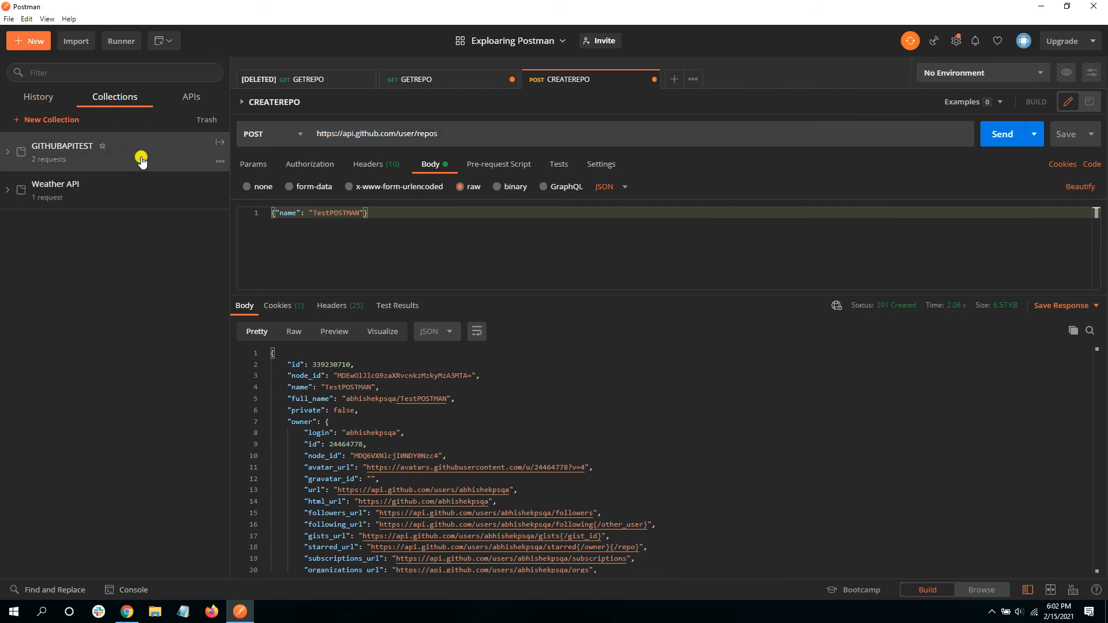
click(219, 165)
click(195, 240)
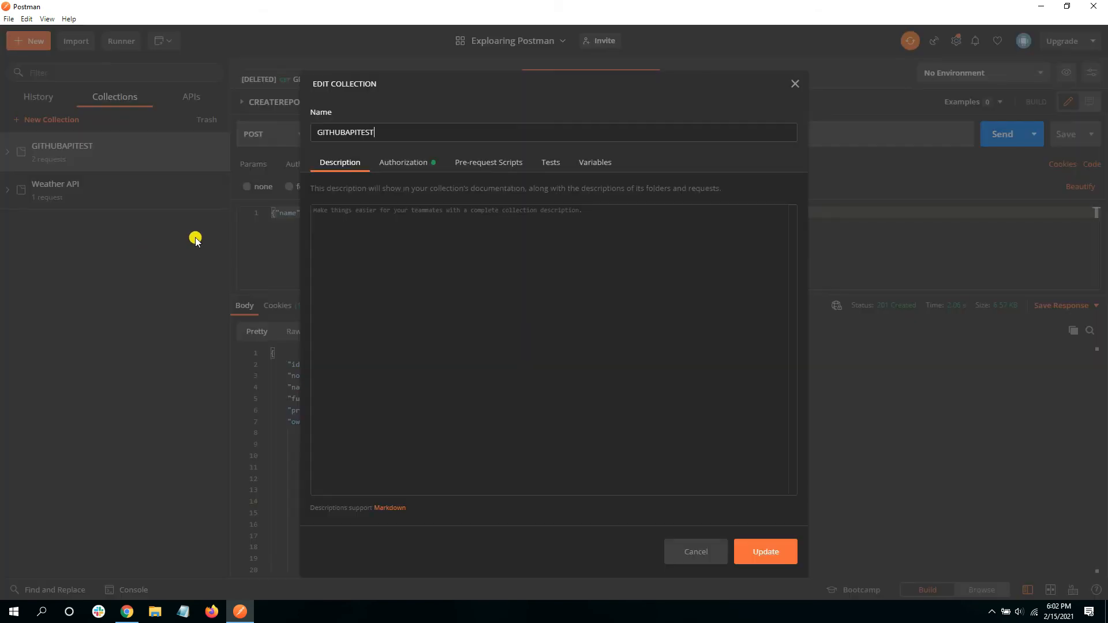
click(580, 164)
click(346, 237)
text(githuburl)
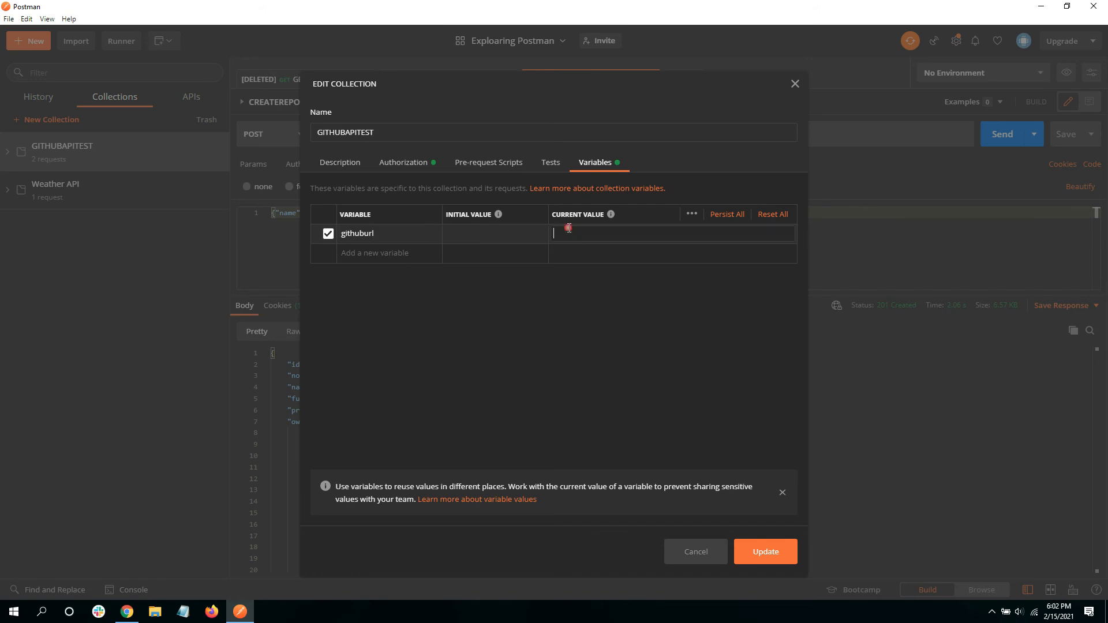
key(ctrl+v)
click(755, 556)
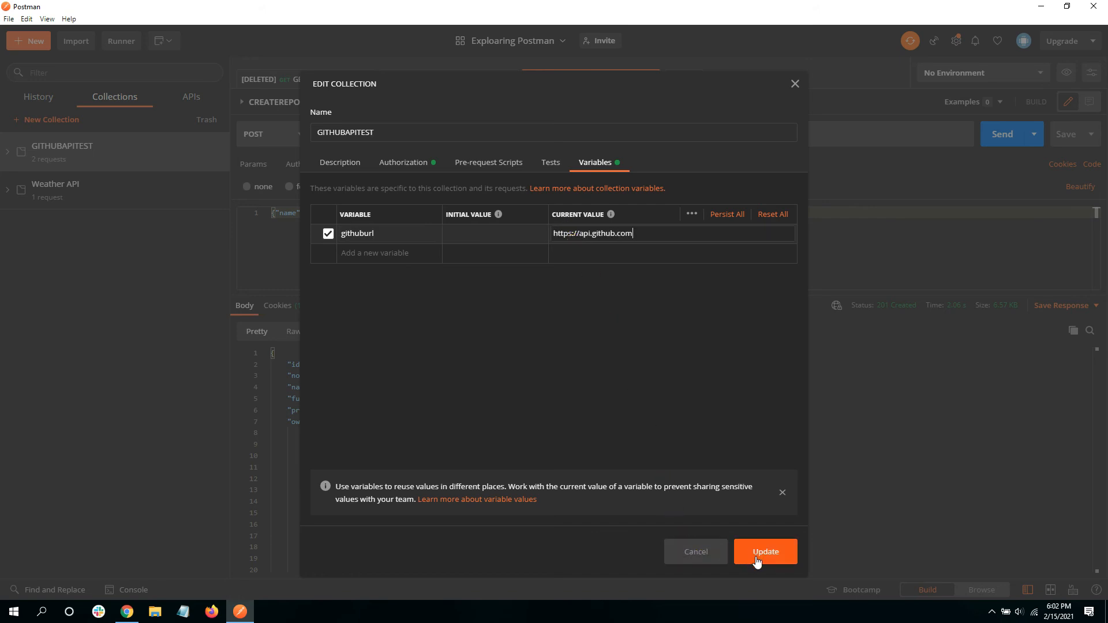
click(10, 152)
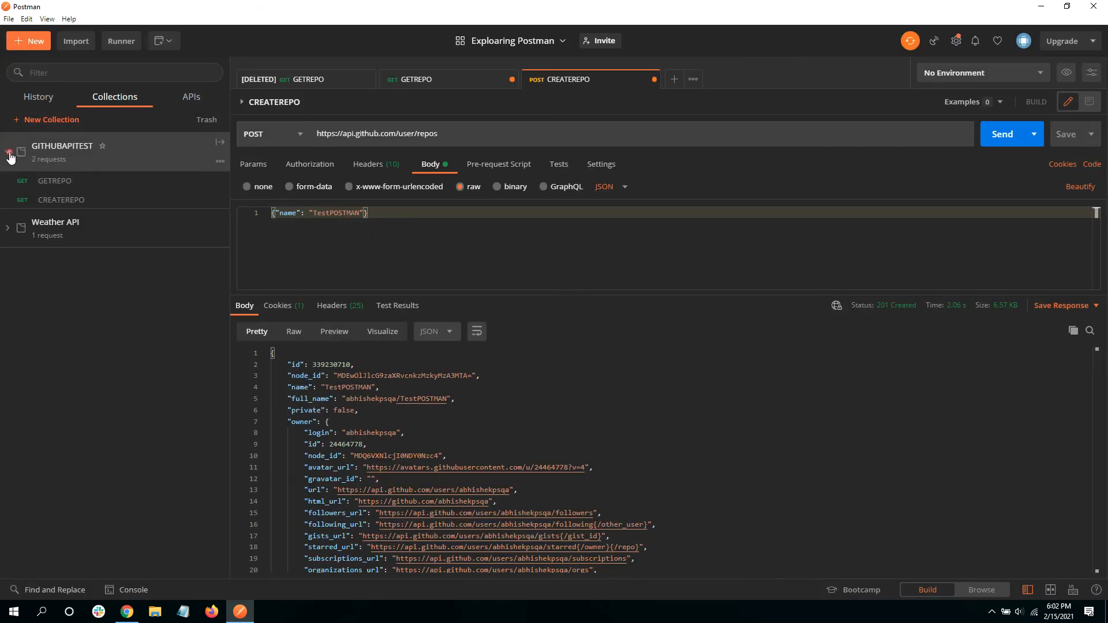
click(70, 185)
drag(398, 136, 370, 136)
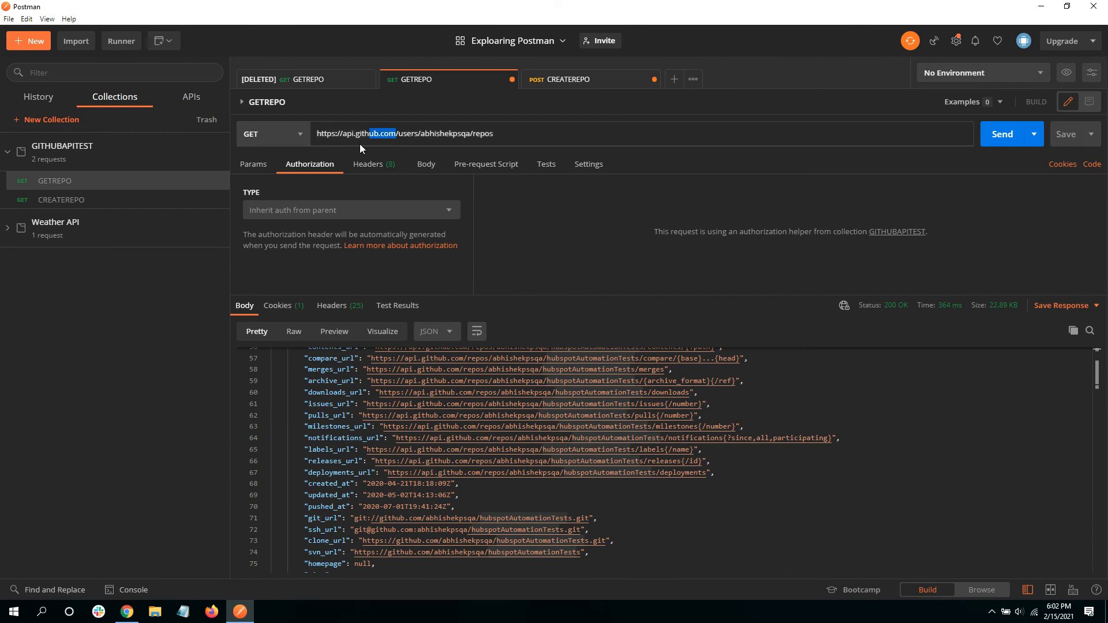
key(BackSpace)
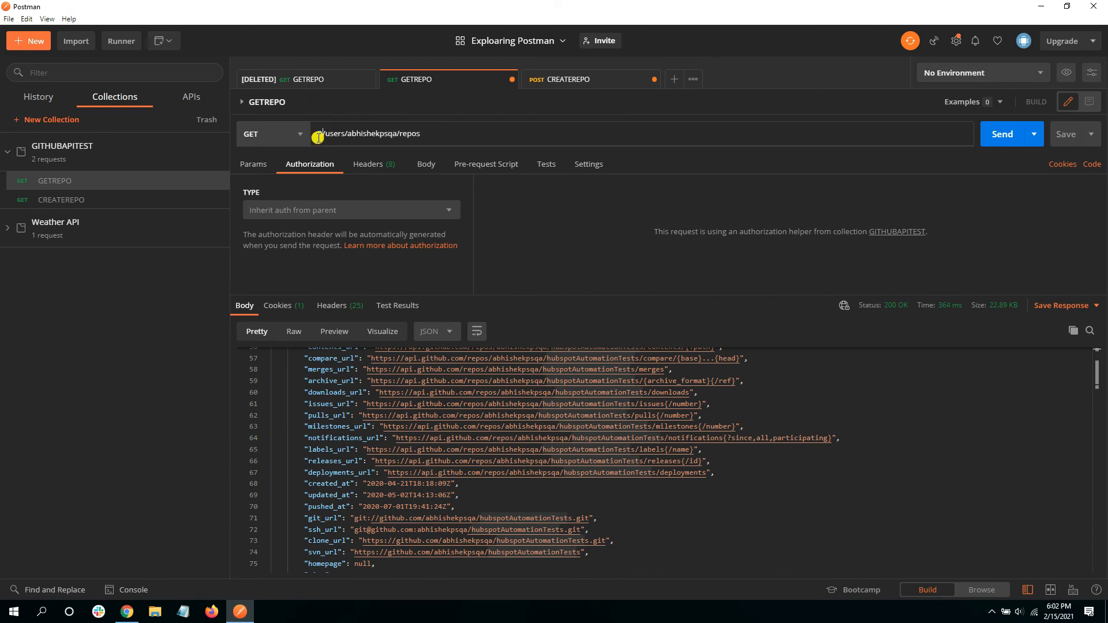
text({{)
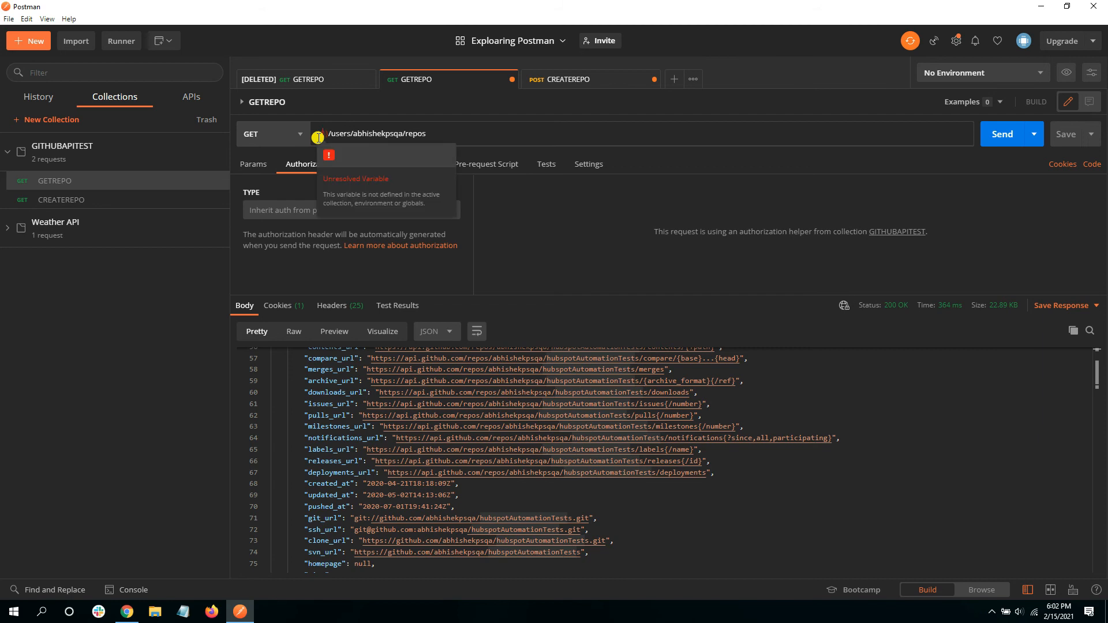
text(githuburl}})
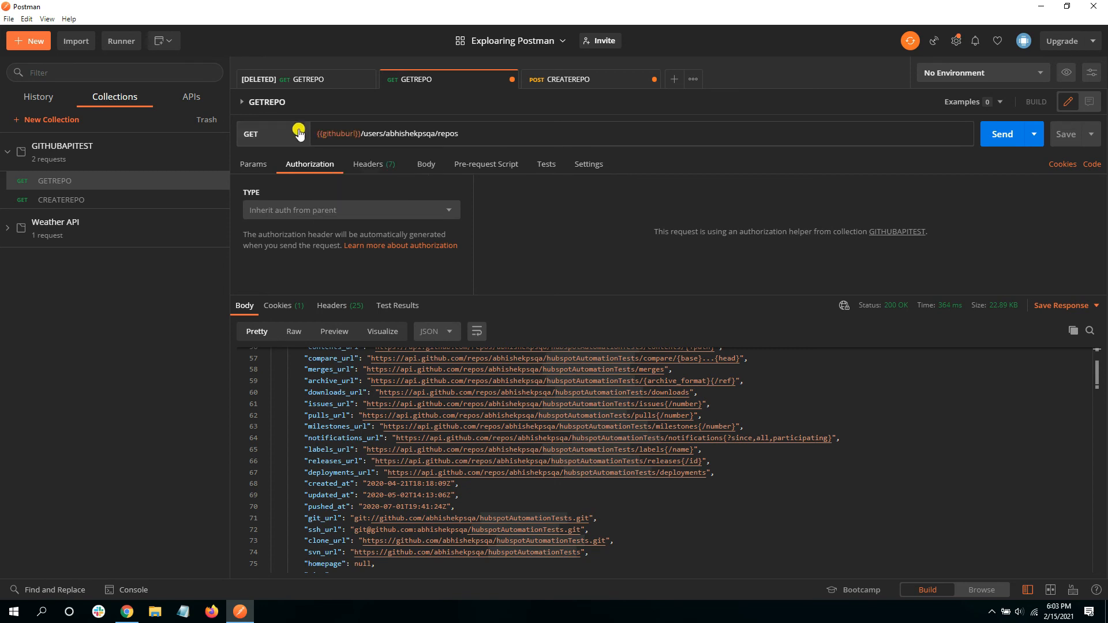
click(362, 137)
drag(325, 133, 316, 136)
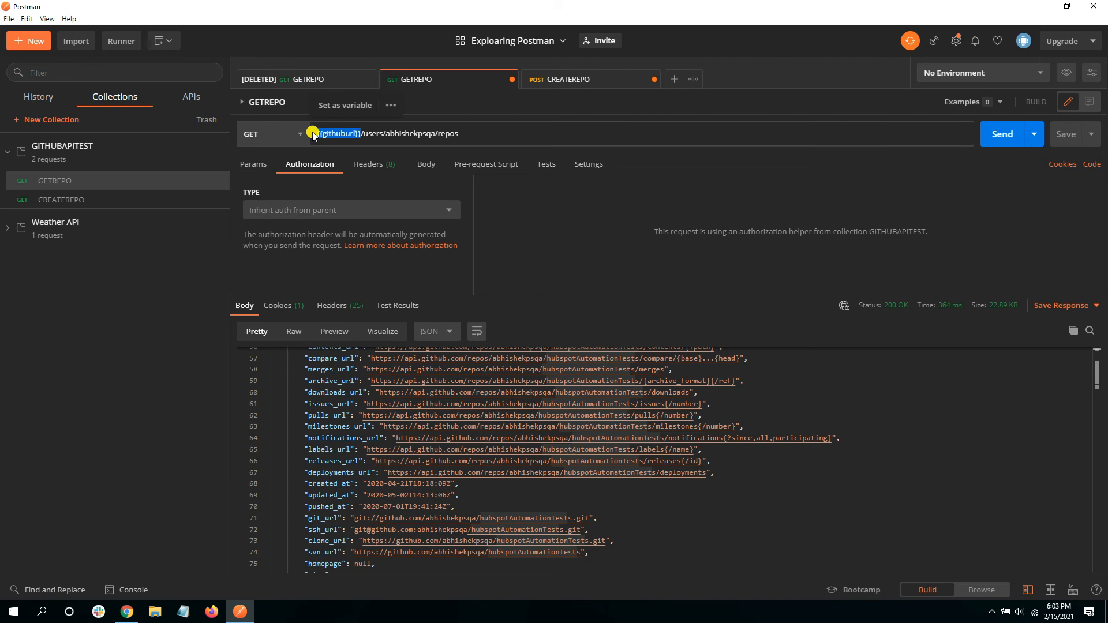
click(75, 199)
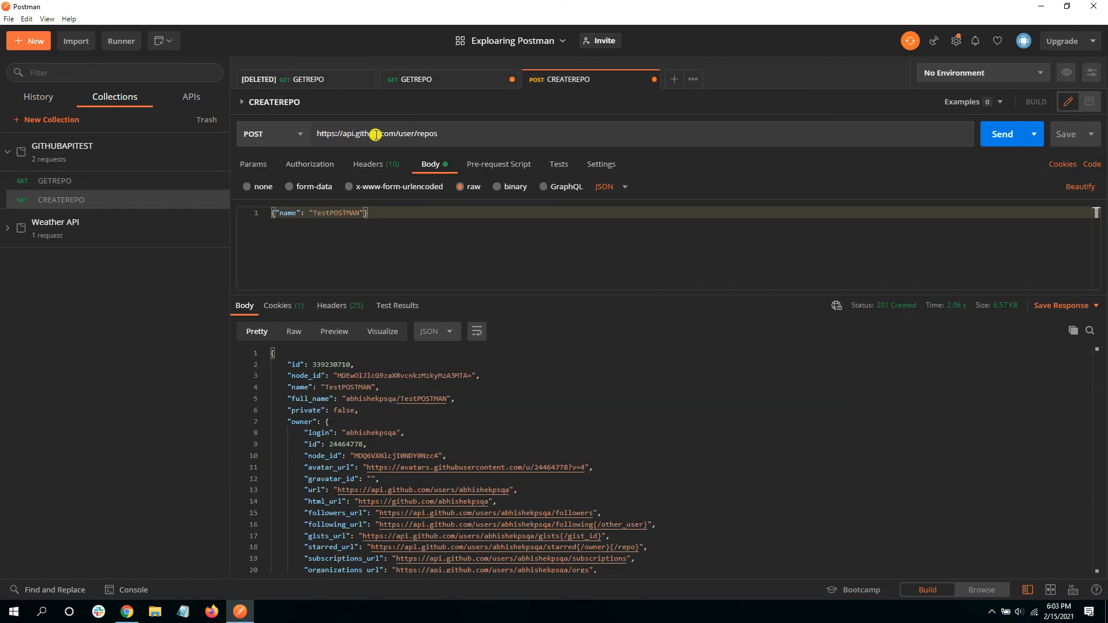
drag(395, 135, 316, 134)
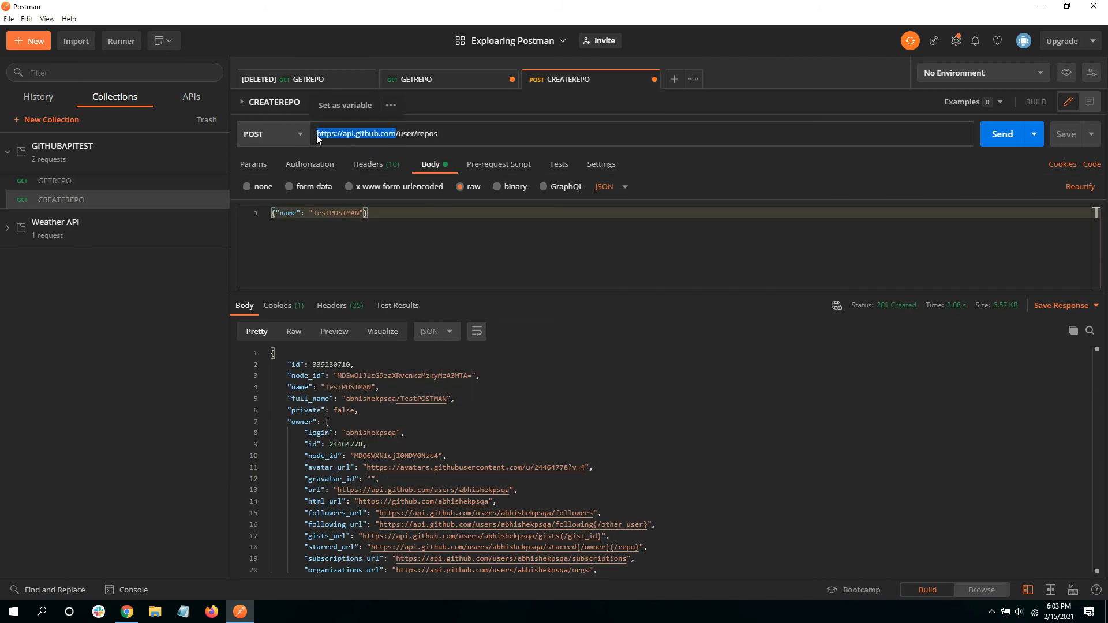
key(ctrl+v)
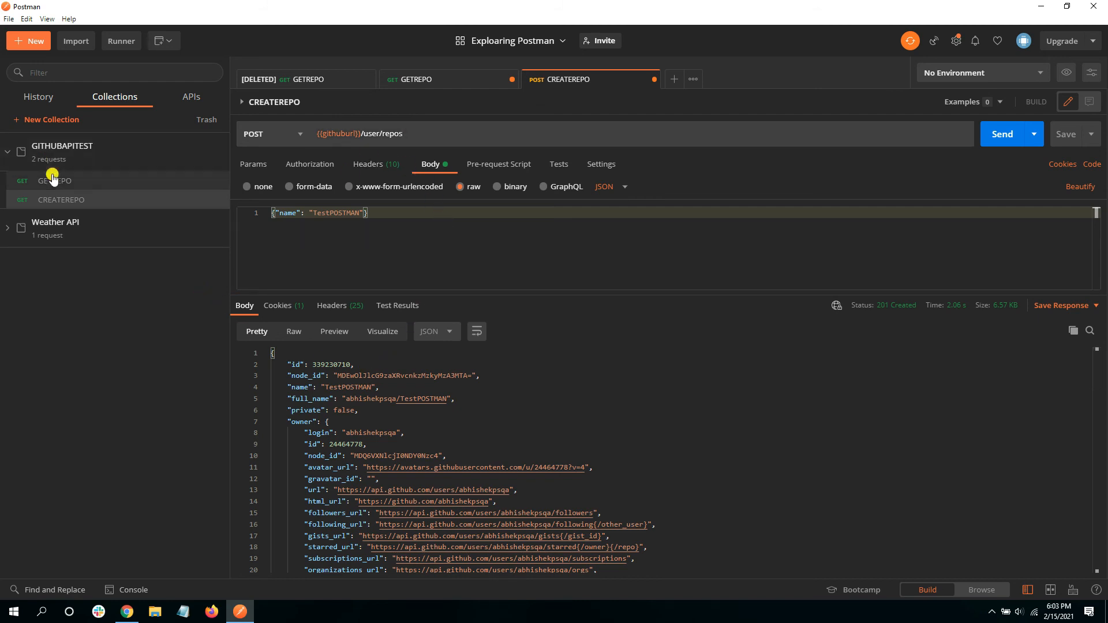
Add a new request named DELETEREPO to the GITHUBAPITEST collection.
mouse_move(97, 156)
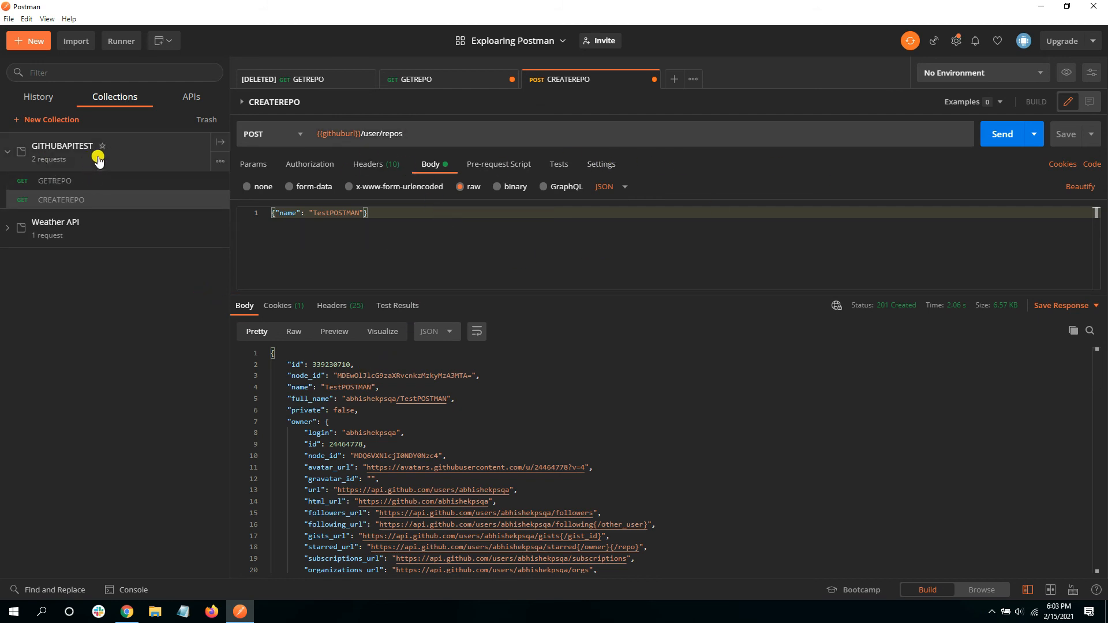
click(220, 163)
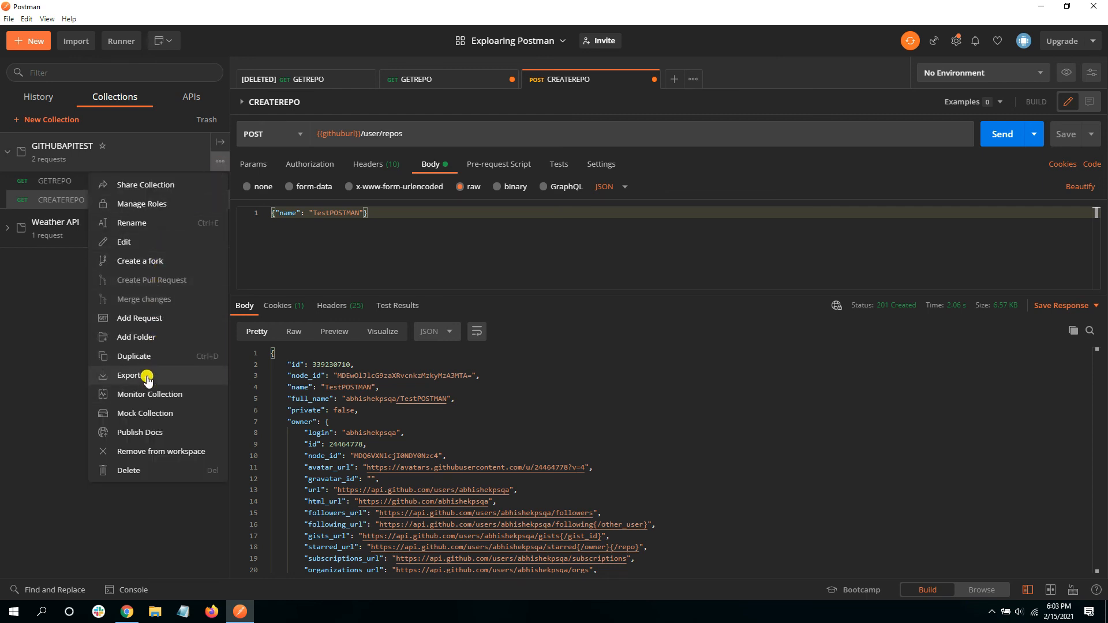
click(142, 320)
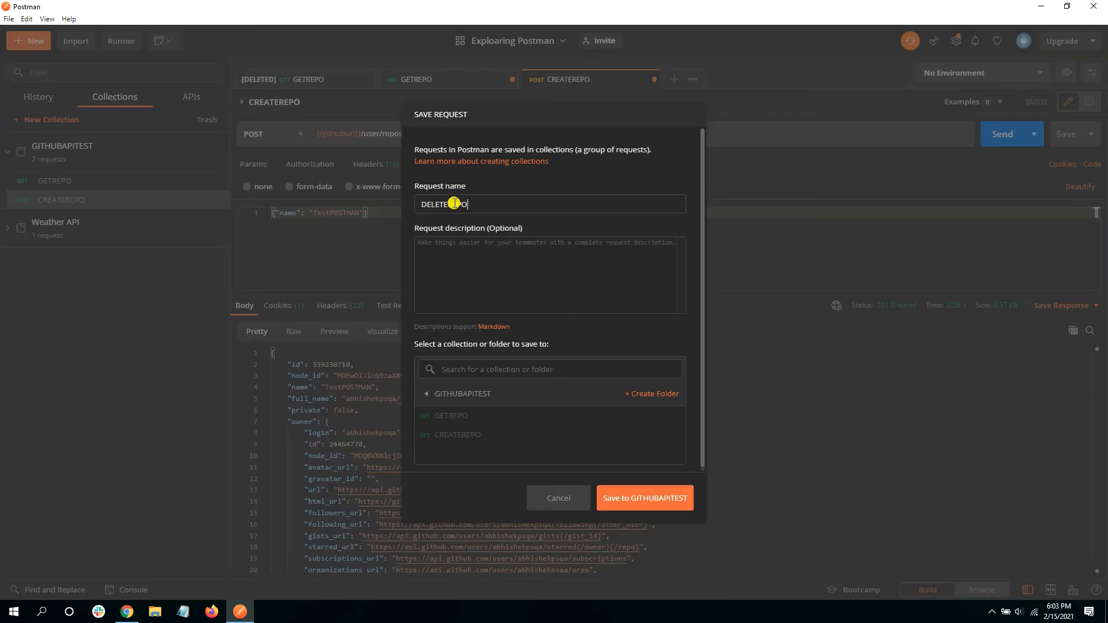
click(618, 500)
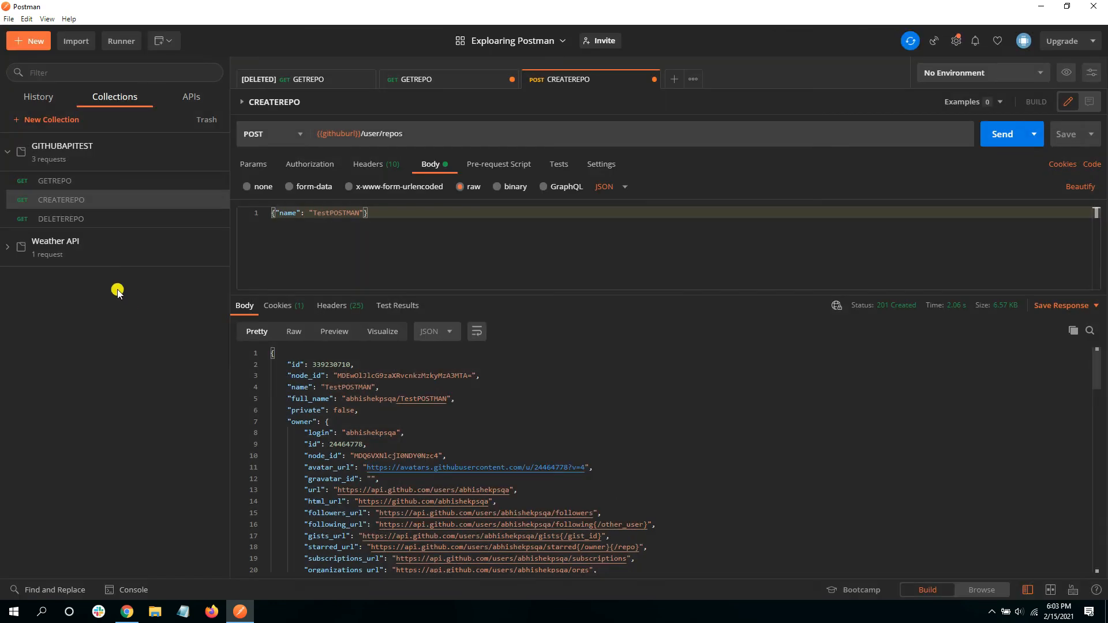
Open the DELETEREPO request, set its method to DELETE and enter {{githuburl}} as the start of its URL.
click(44, 224)
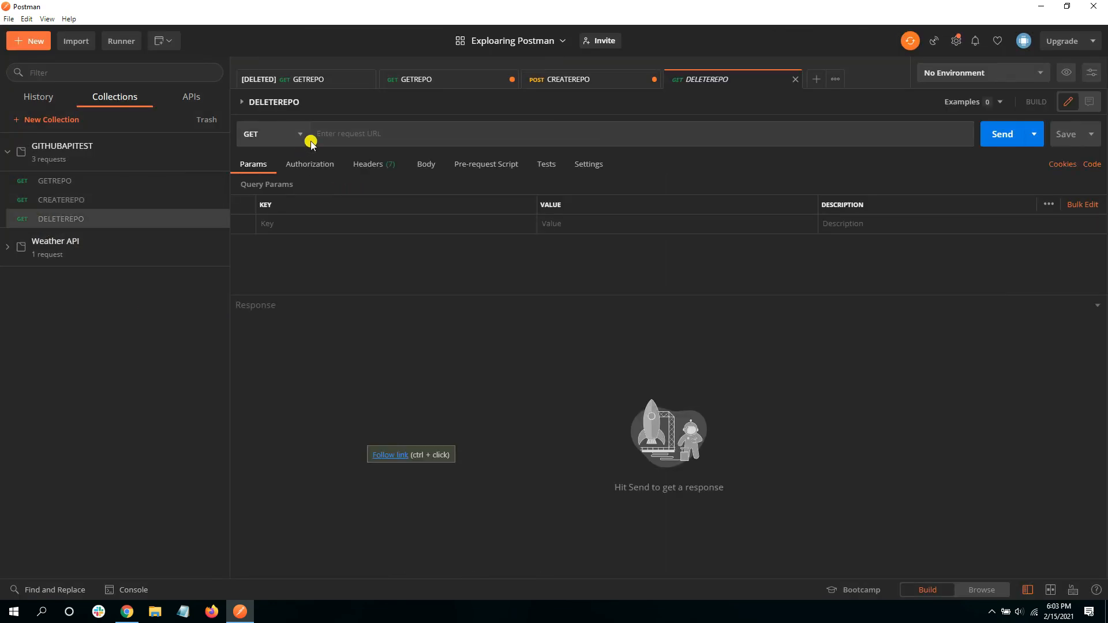
click(280, 135)
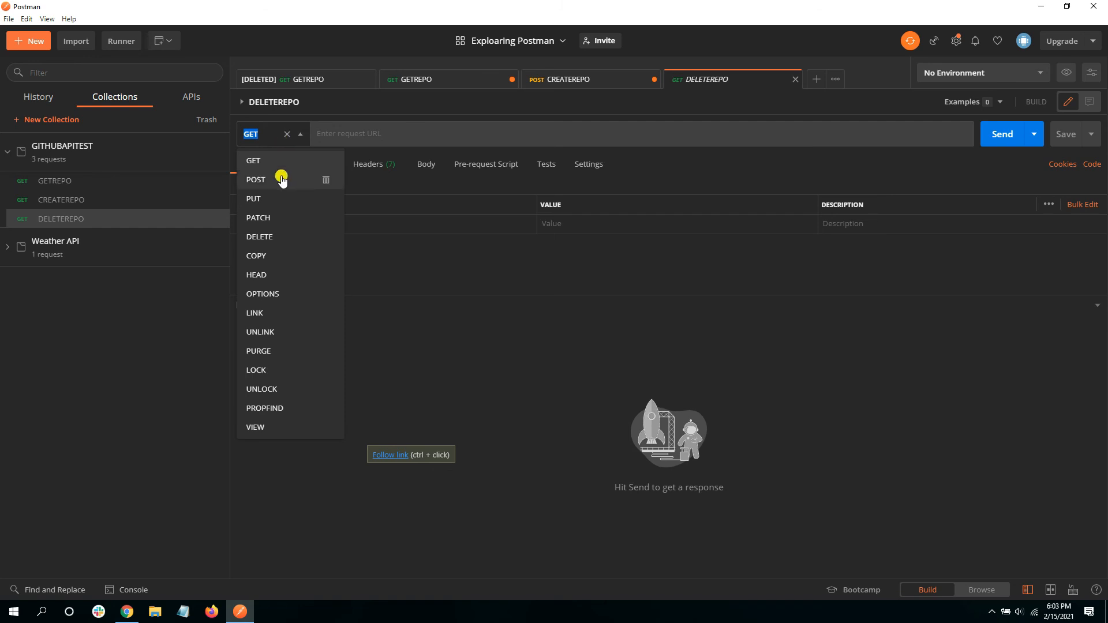
click(282, 239)
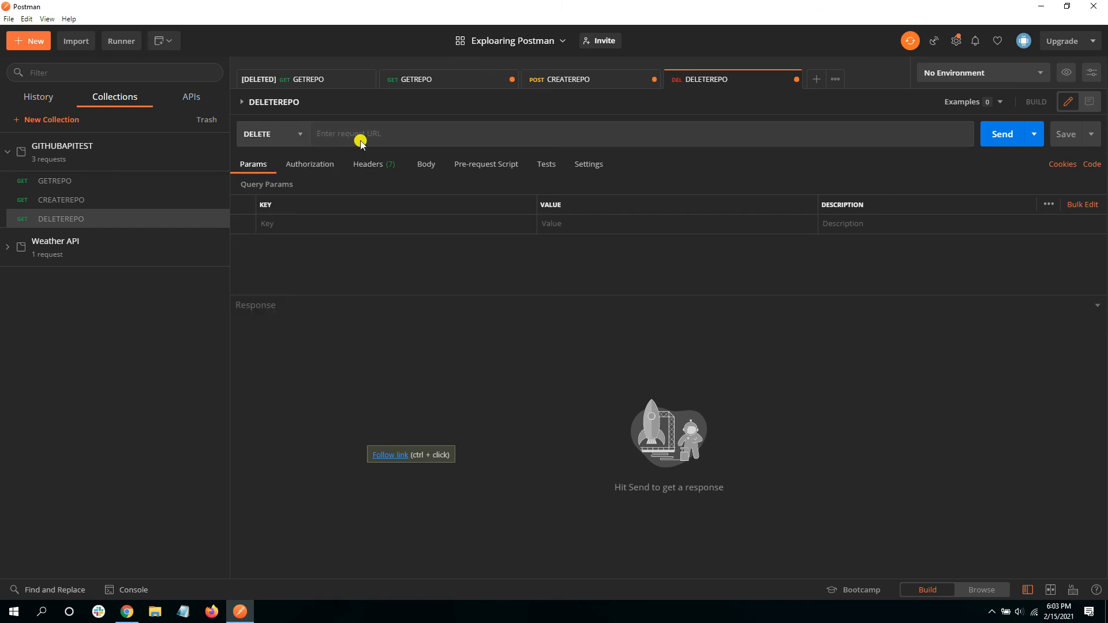
click(319, 167)
click(266, 167)
click(337, 136)
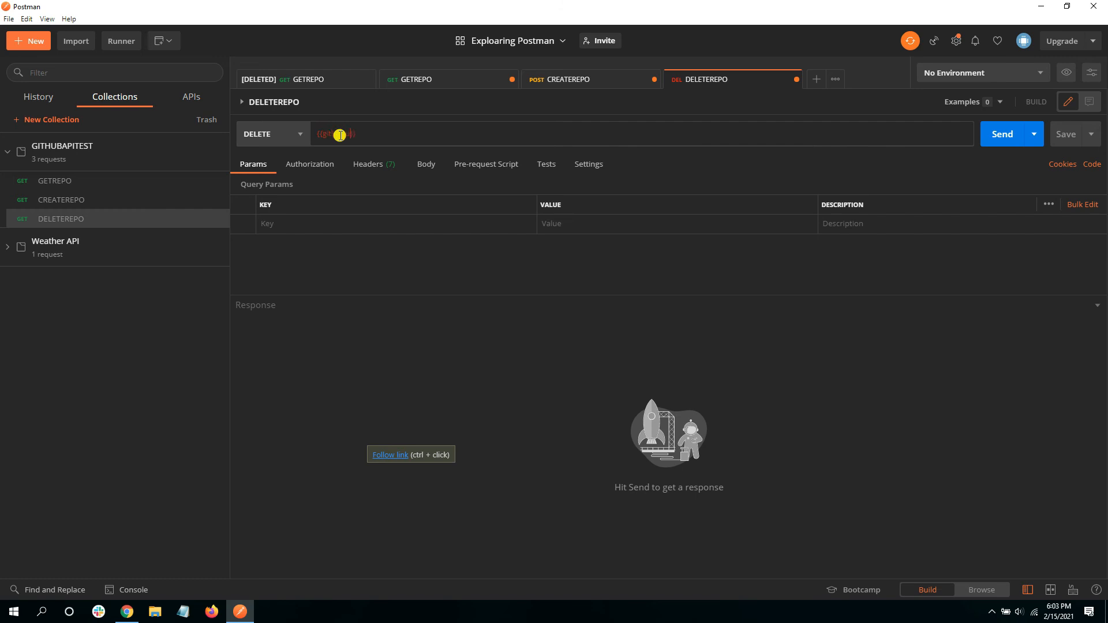
click(375, 135)
Switch to Chrome and copy the endpoint path /repos/{owner}/{repo} from the Delete a repository section of the GitHub Docs.
click(128, 607)
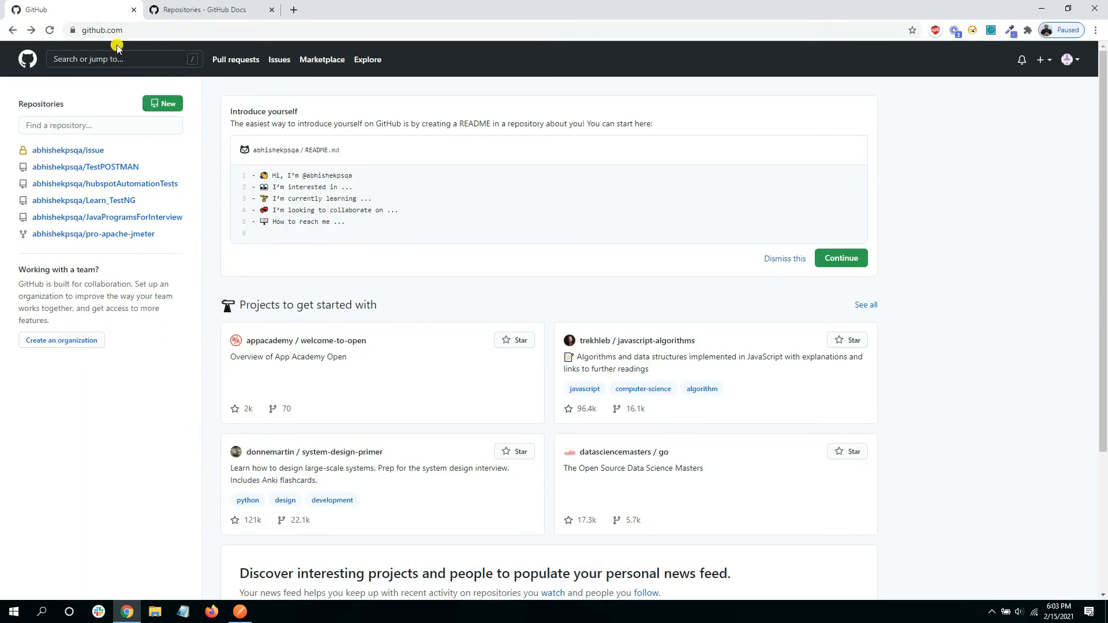
click(183, 15)
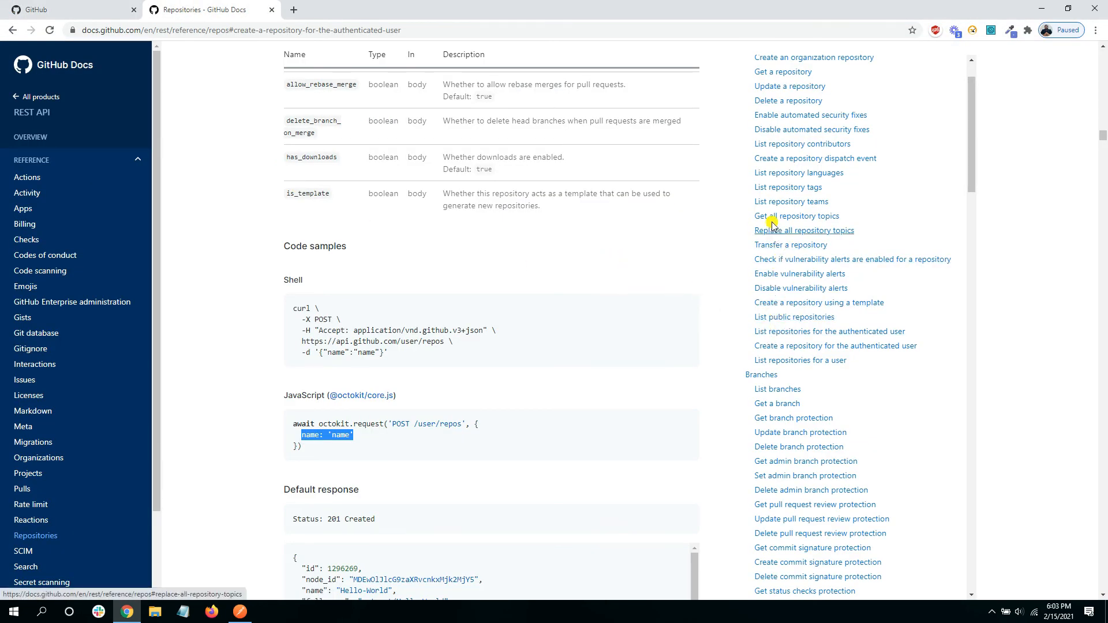
click(790, 102)
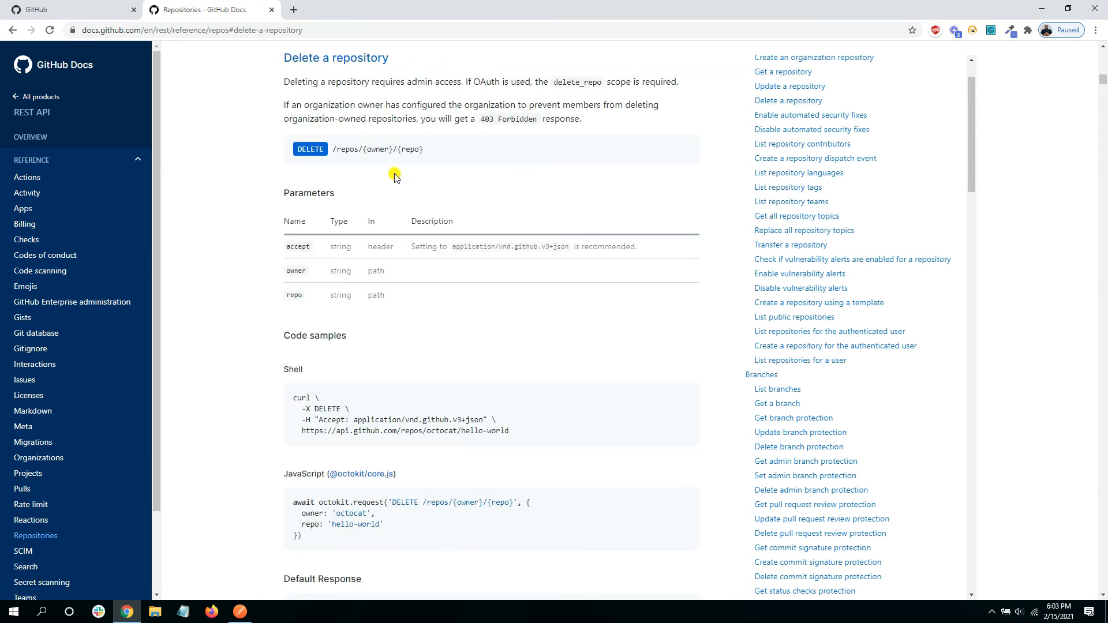
drag(334, 148, 421, 144)
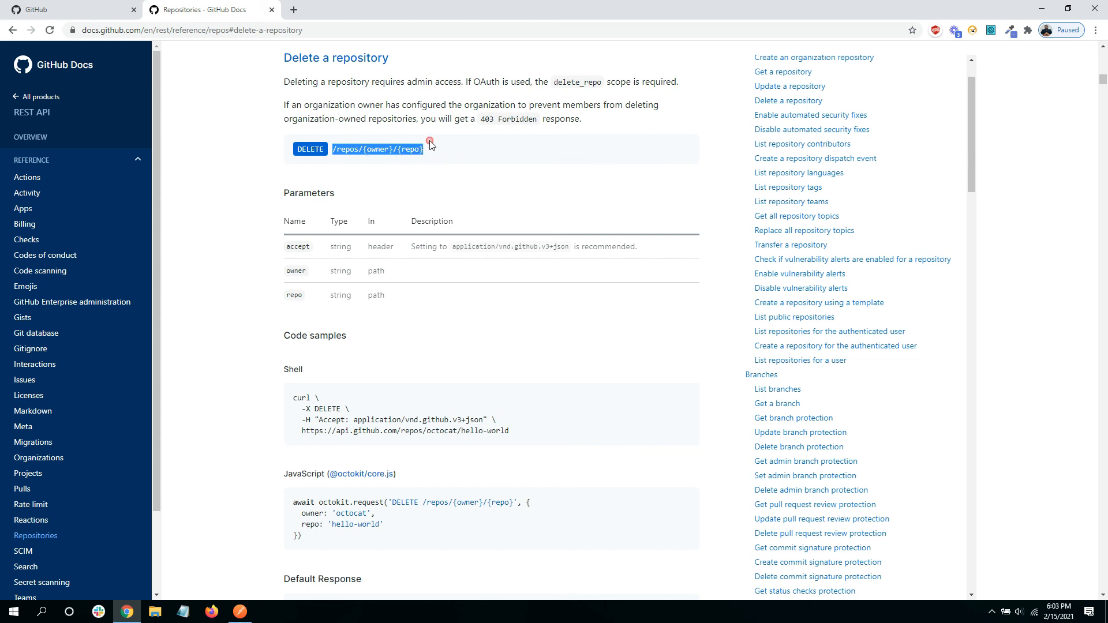
right_click(403, 153)
click(430, 163)
Switch to Postman, append the copied path to the DELETEREPO URL, replace {owner} with the account's username and erase the {repo} placeholder.
click(240, 612)
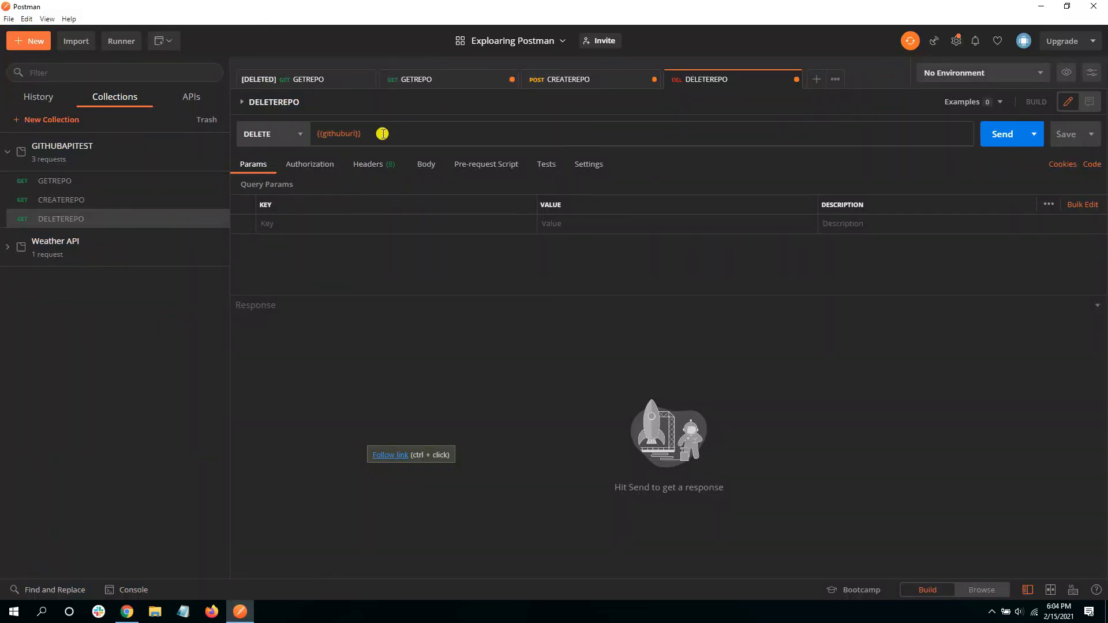
key(ctrl+v)
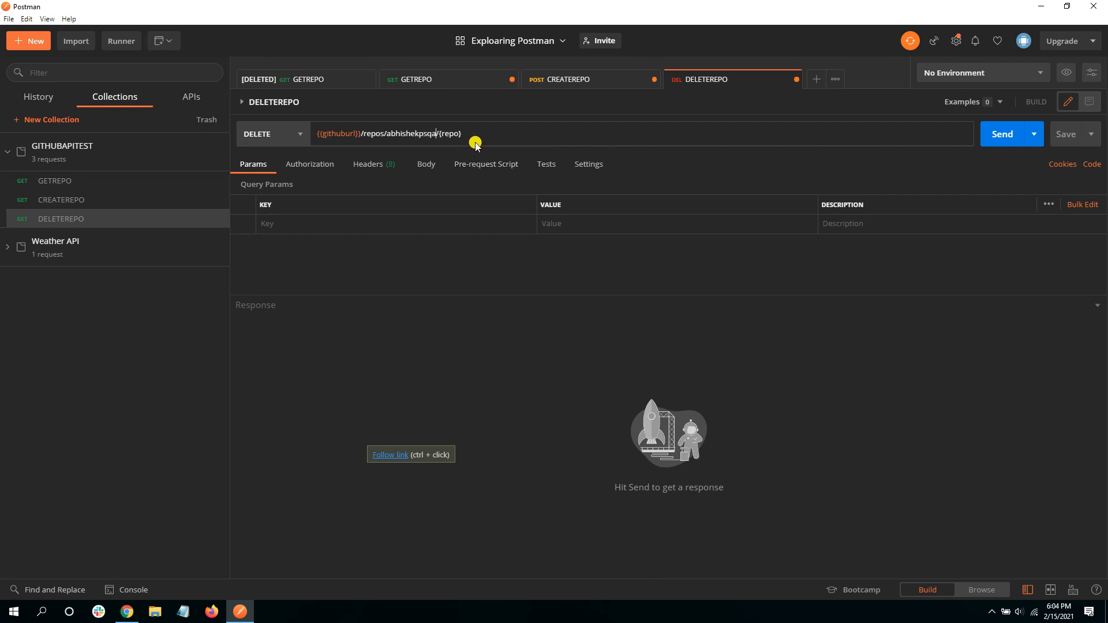
key(BackSpace)
key(BackSpace)
key(BackSpace)
key(BackSpace)
key(BackSpace)
key(BackSpace)
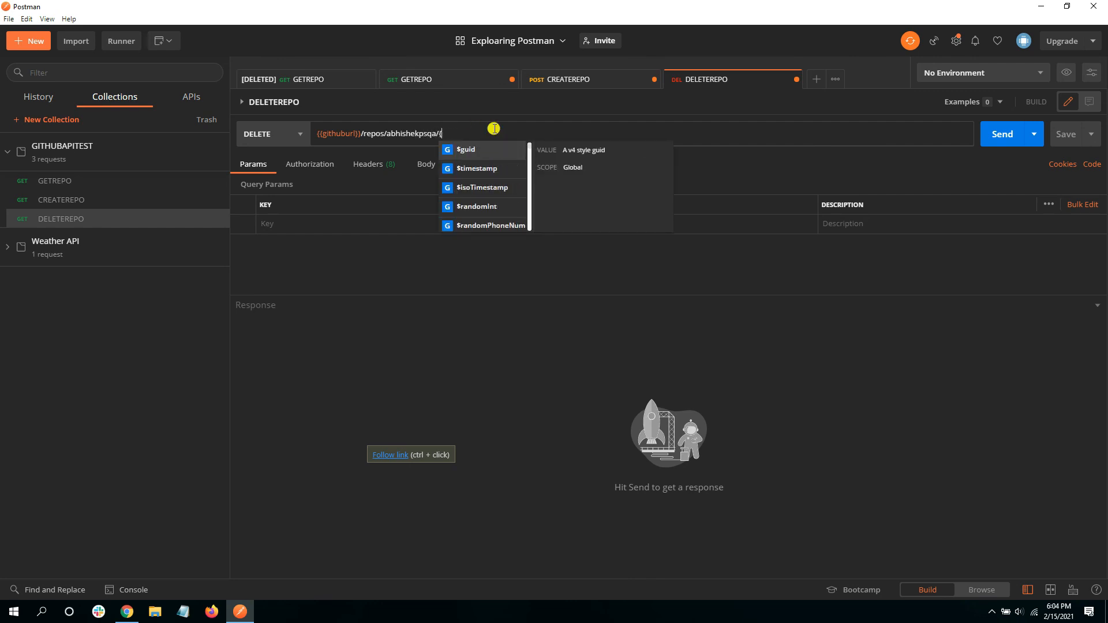
Copy the repository name TestPOSTMAN from the GitHub home page in Chrome and paste it at the end of the DELETEREPO URL in Postman.
click(127, 611)
click(69, 10)
drag(146, 171, 96, 170)
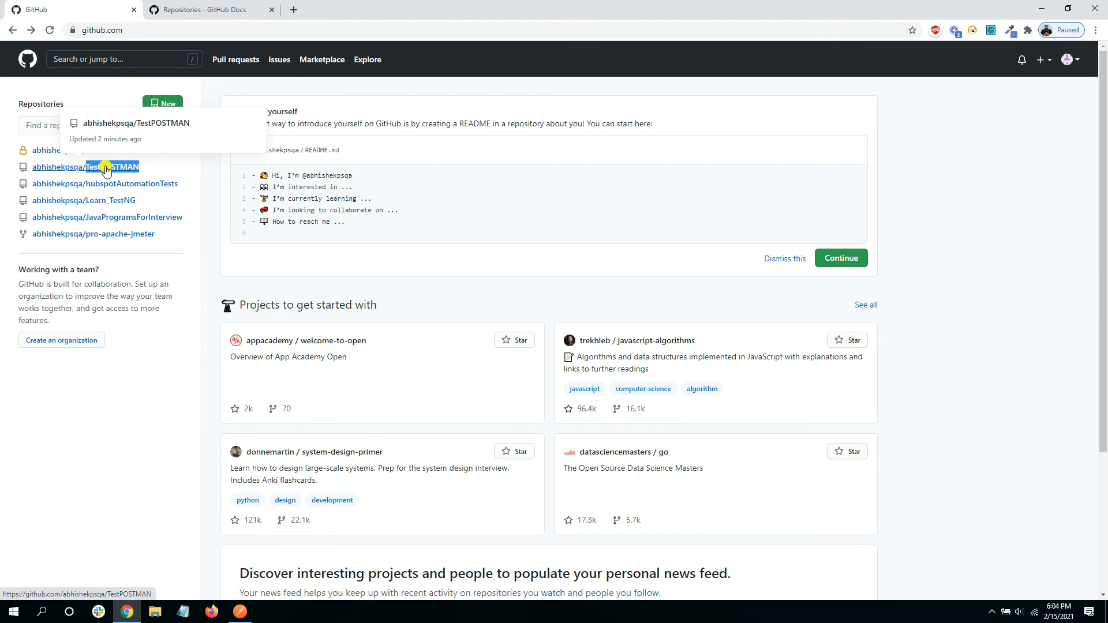
click(240, 611)
key(ctrl+v)
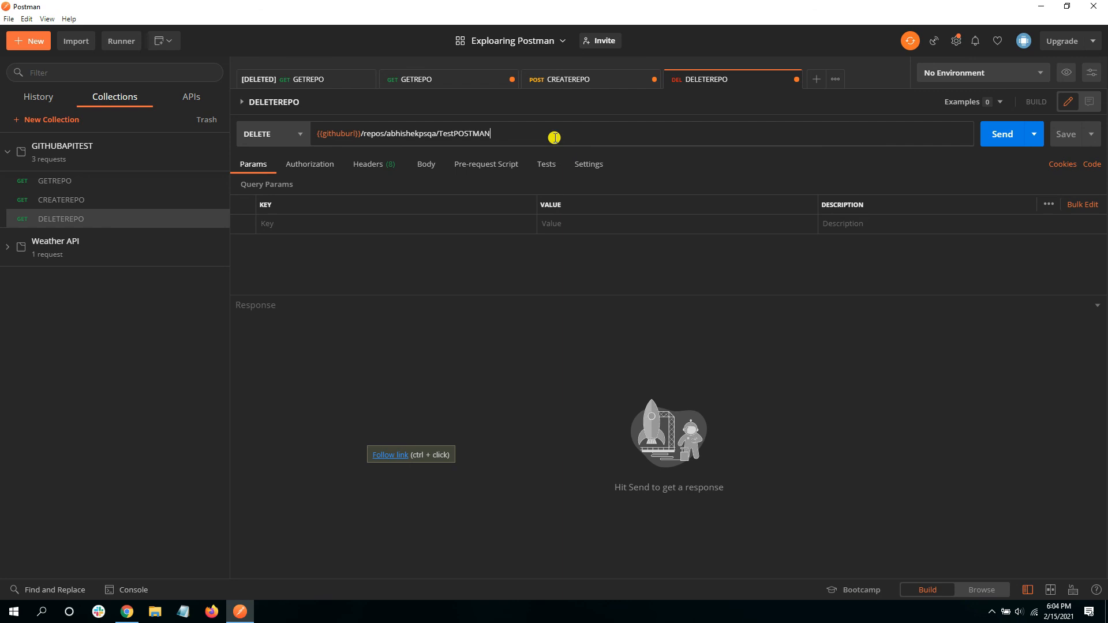
Send the DELETEREPO request for TestPOSTMAN and reload the GitHub home page in Chrome to check the repository list.
click(1001, 134)
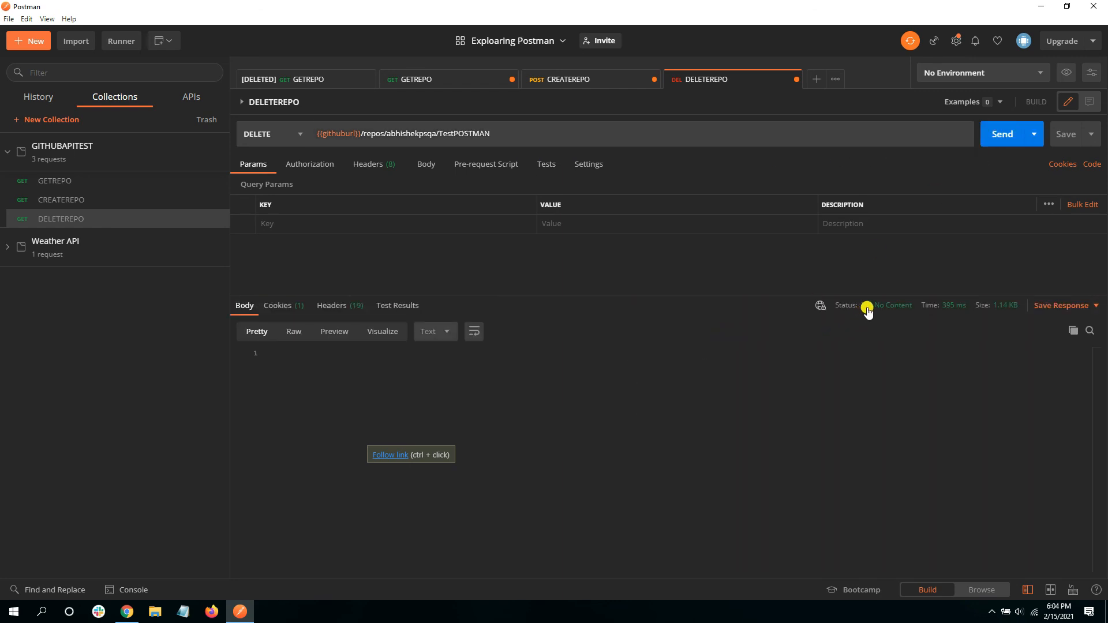
mouse_move(893, 314)
click(131, 617)
click(51, 31)
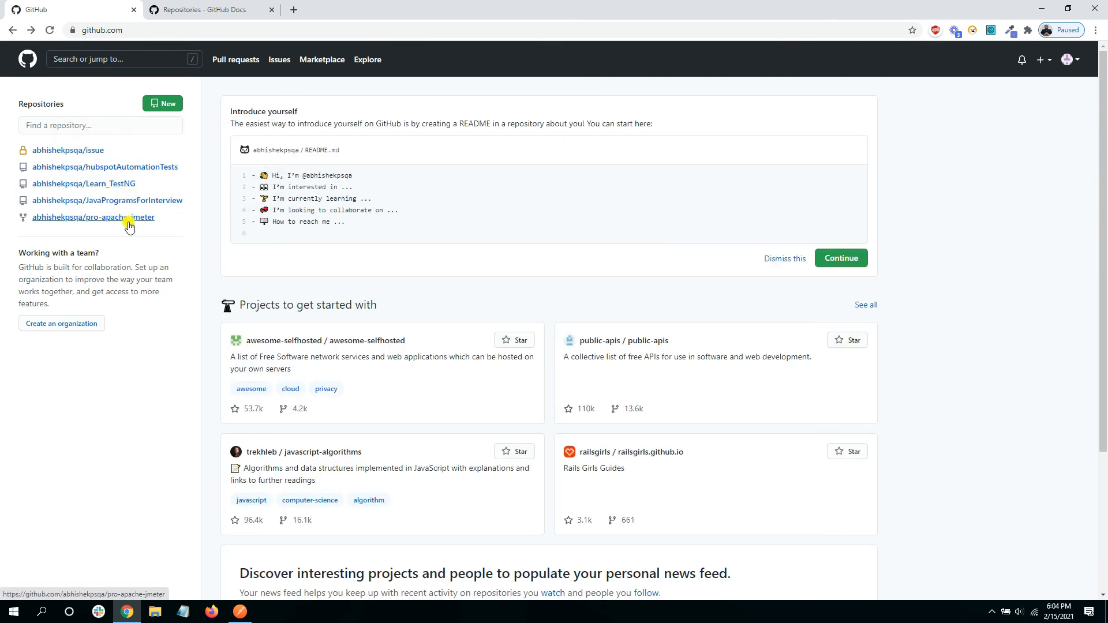
Switch to Postman, open the GETREPO request and examine the repository names and details in its JSON response.
click(240, 612)
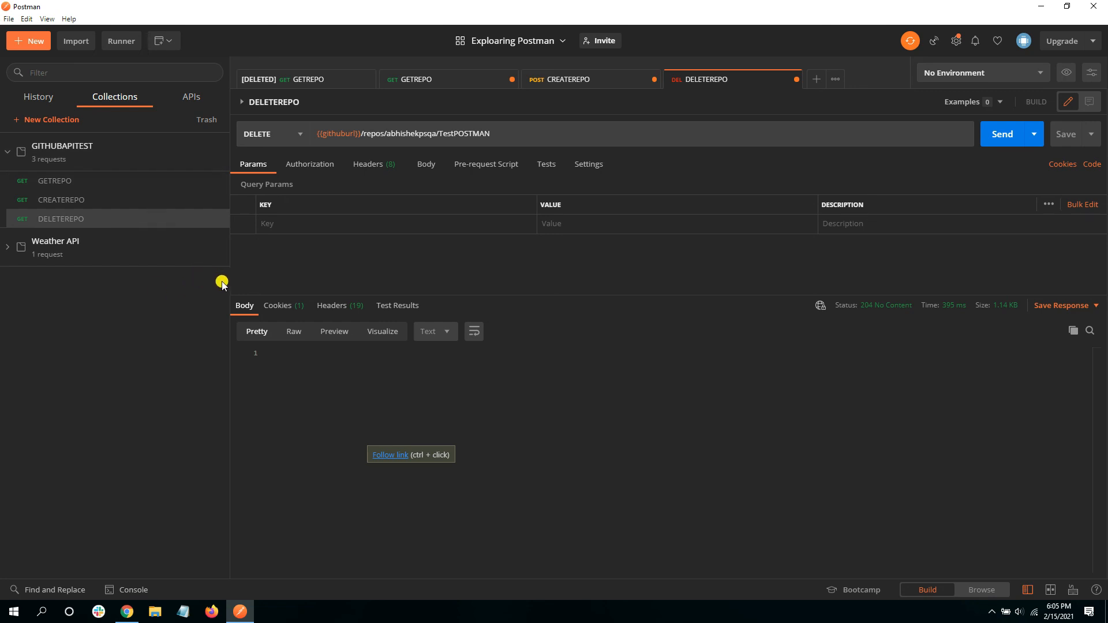
drag(230, 282, 222, 282)
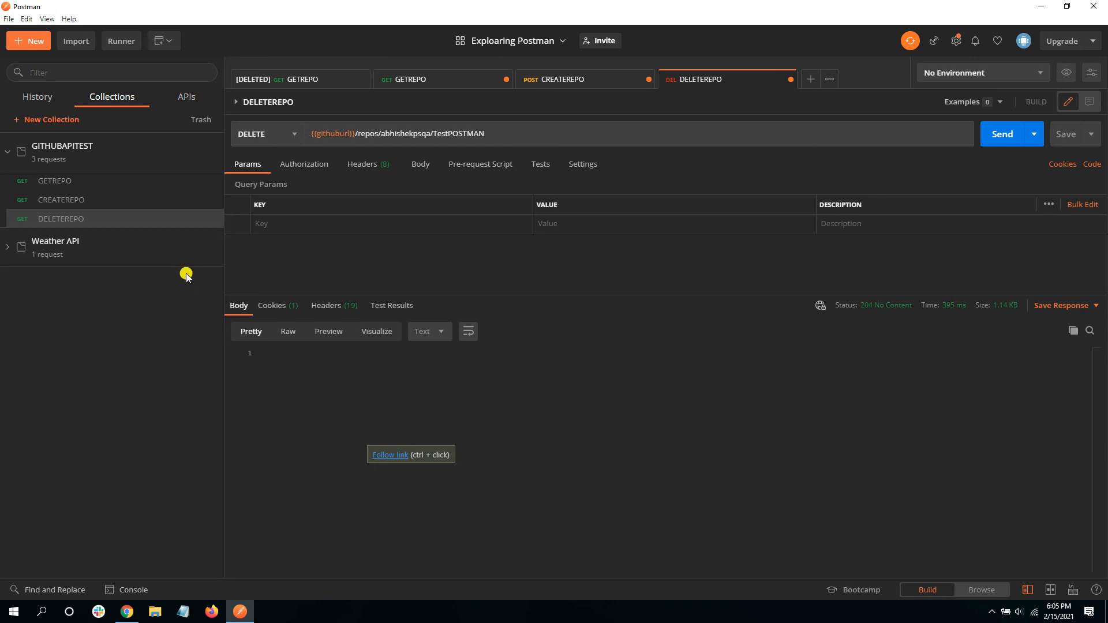
click(80, 189)
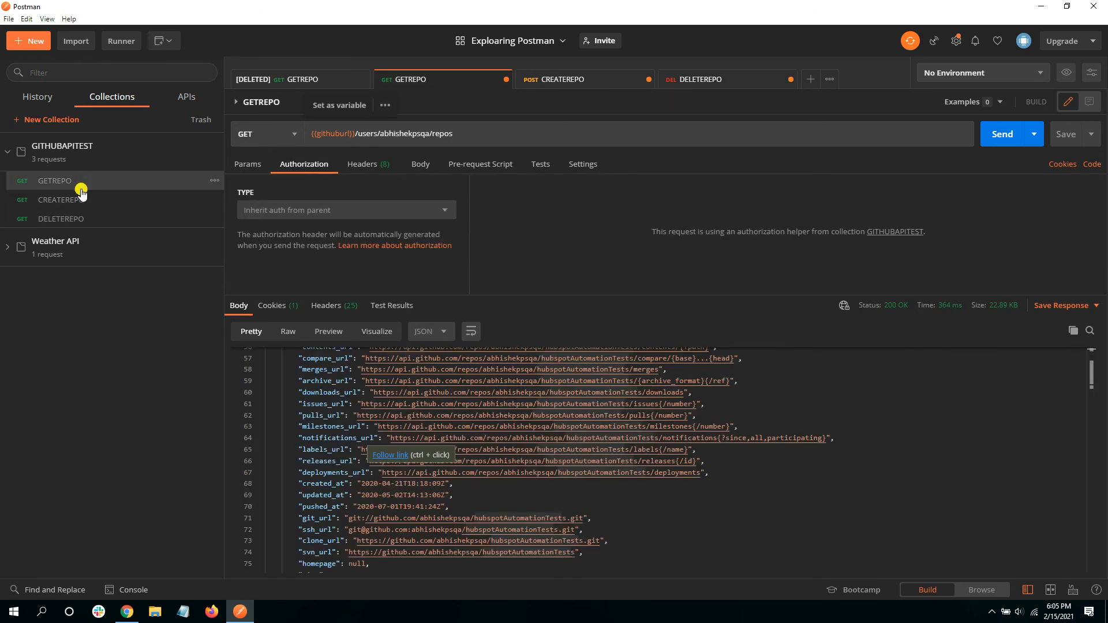
scroll(401, 420, up, 6)
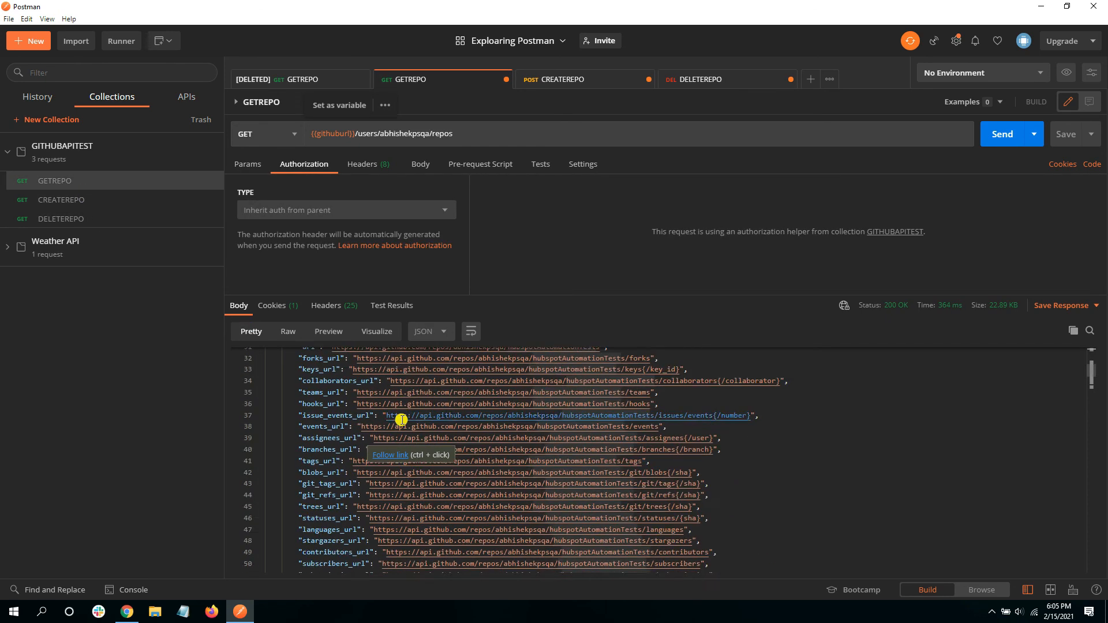
scroll(399, 419, up, 10)
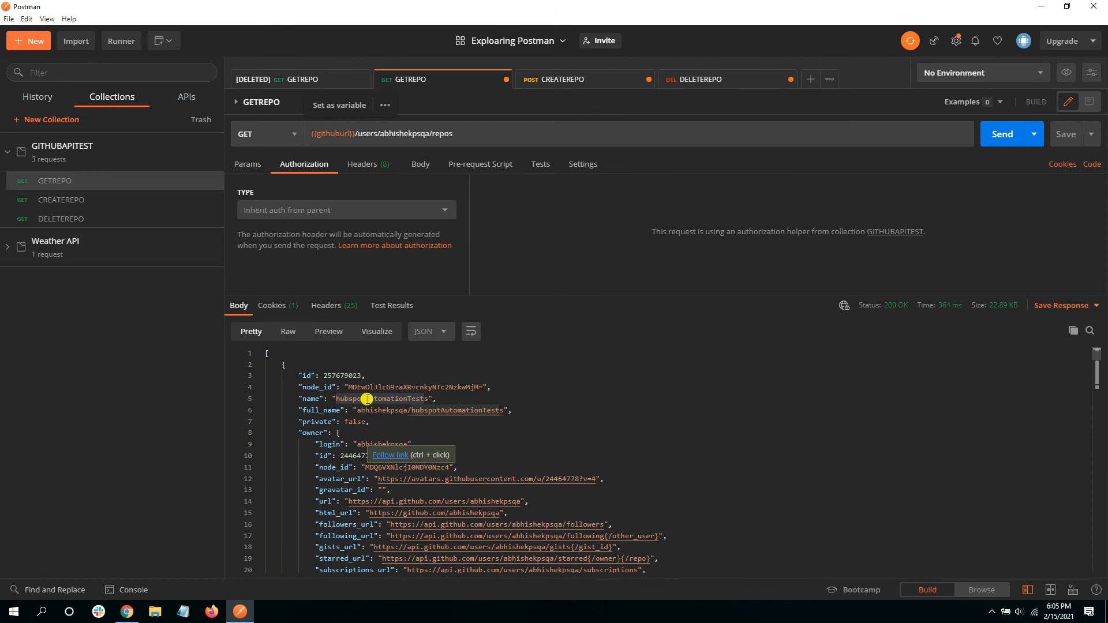
scroll(375, 400, down, 2)
scroll(381, 415, up, 2)
scroll(384, 425, down, 10)
scroll(393, 424, down, 4)
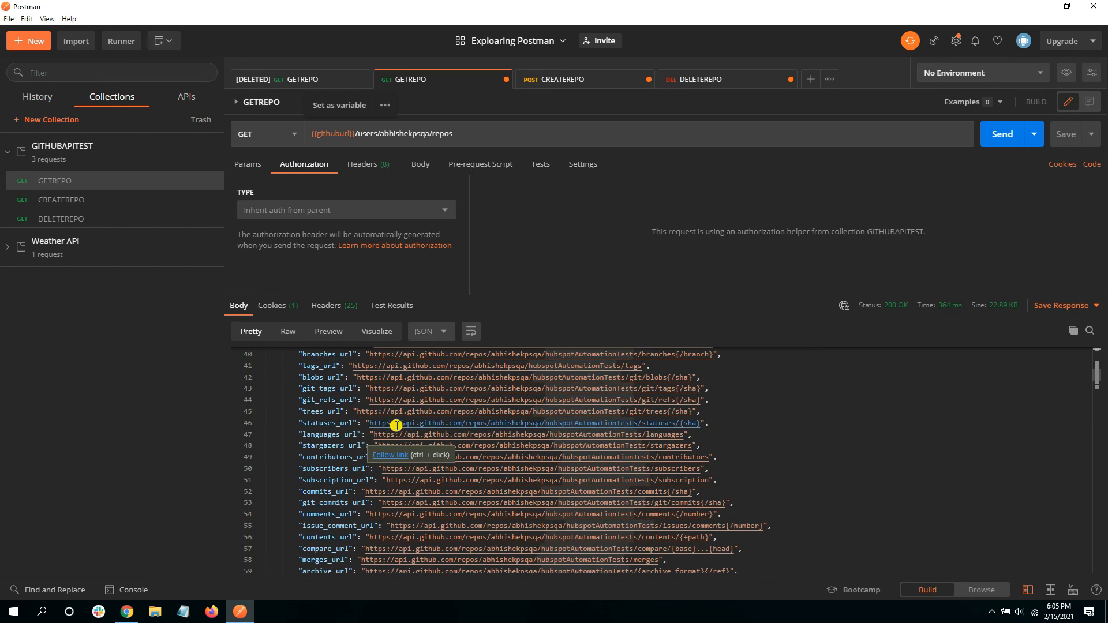
scroll(435, 462, down, 4)
scroll(439, 467, down, 12)
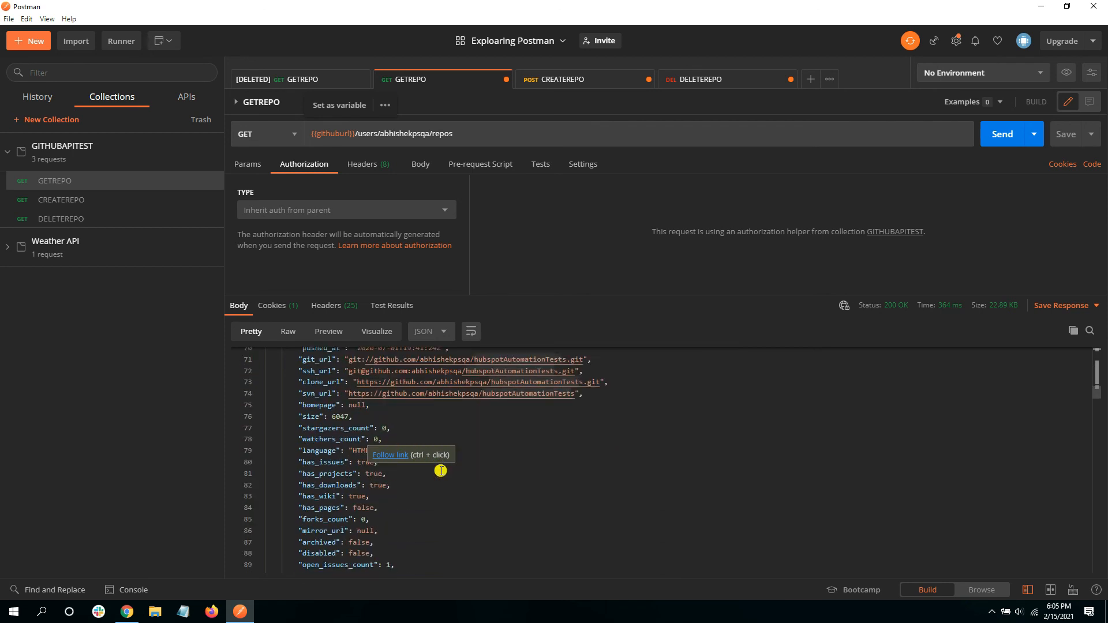
scroll(441, 477, down, 20)
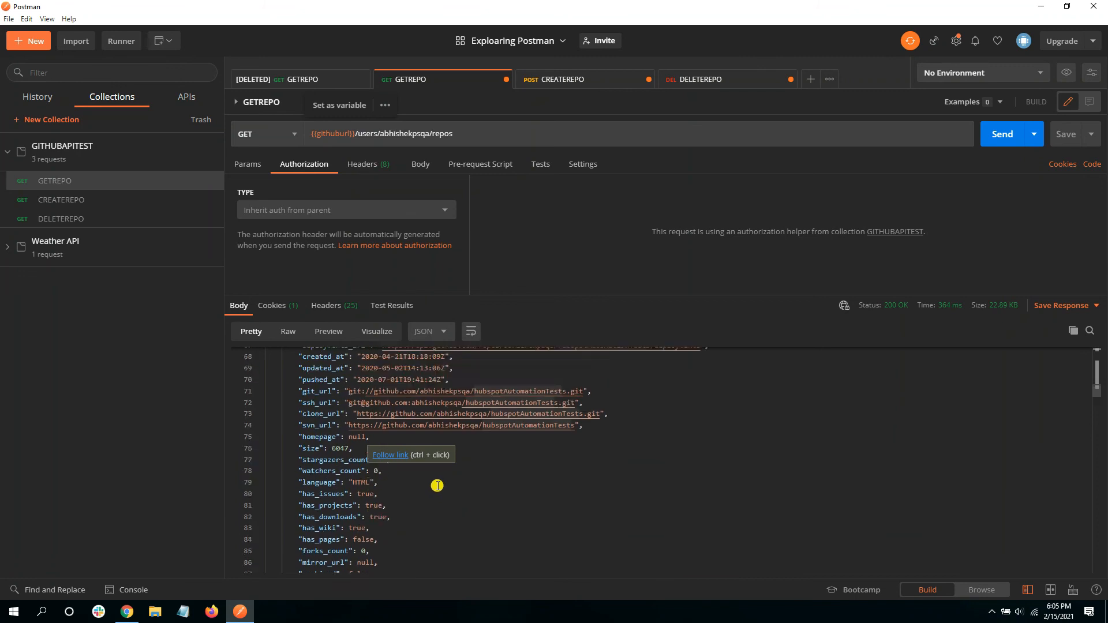
scroll(441, 477, up, 5)
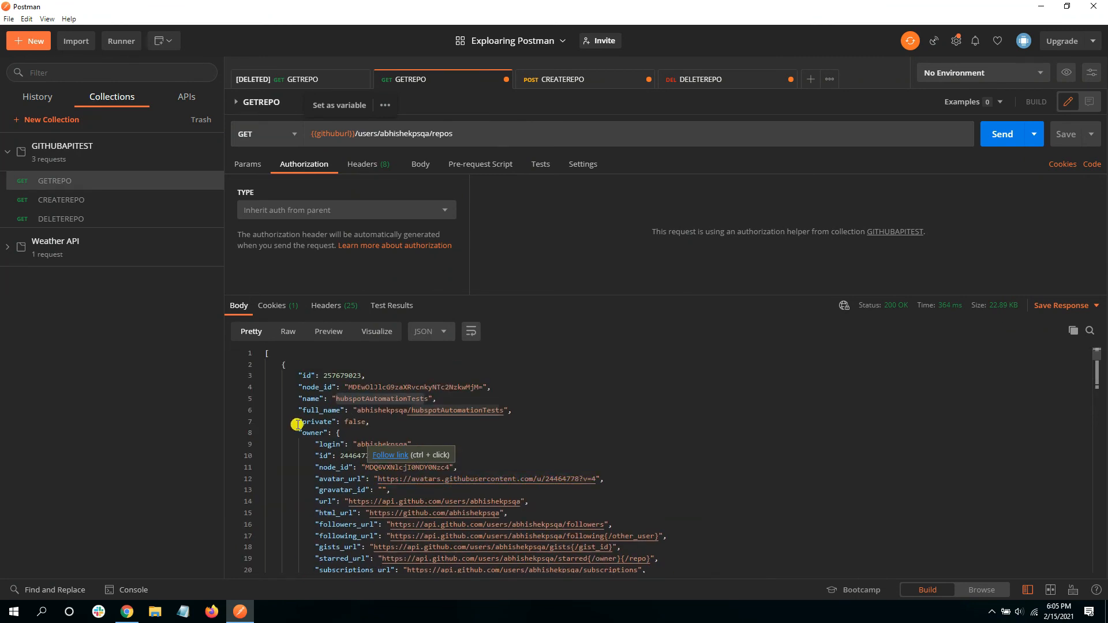